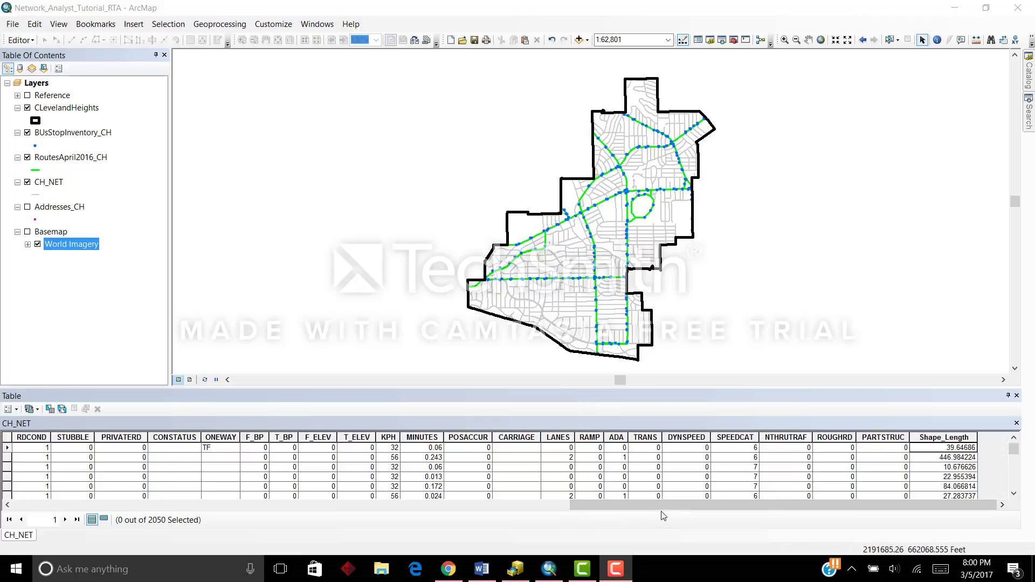
Review the fields of the CH_NET attribute table through Shape_Length, highlighting the KPH column.
mouse_move(658, 507)
mouse_down()
mouse_move(32, 510)
mouse_move(104, 523)
mouse_move(348, 511)
mouse_move(671, 518)
mouse_up()
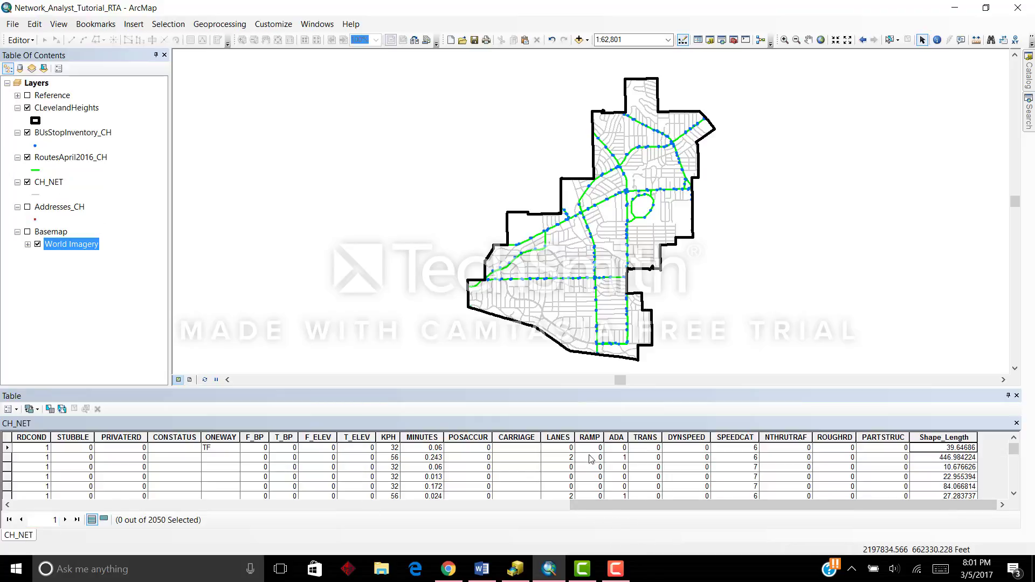
drag(610, 503, 537, 516)
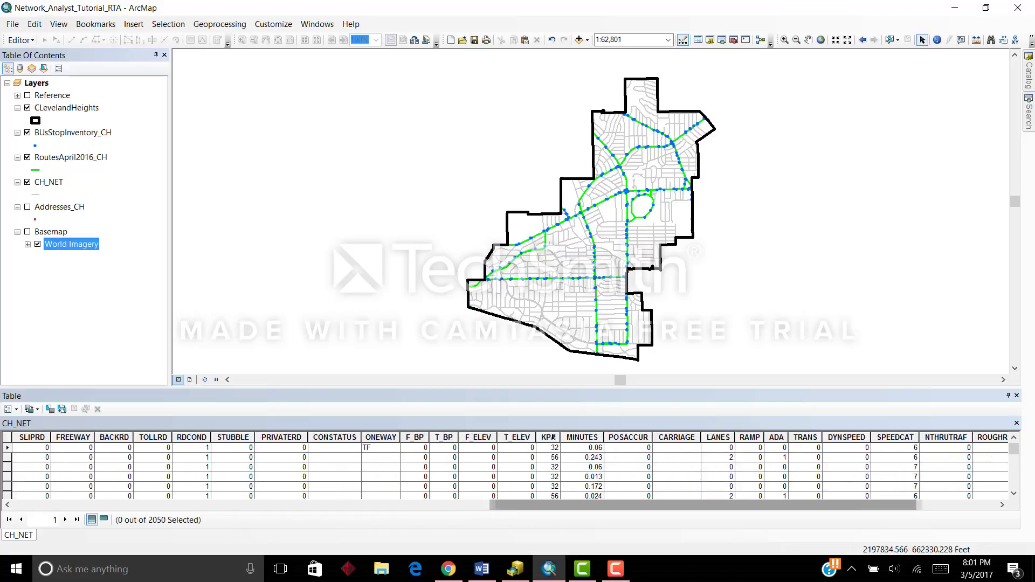
click(550, 438)
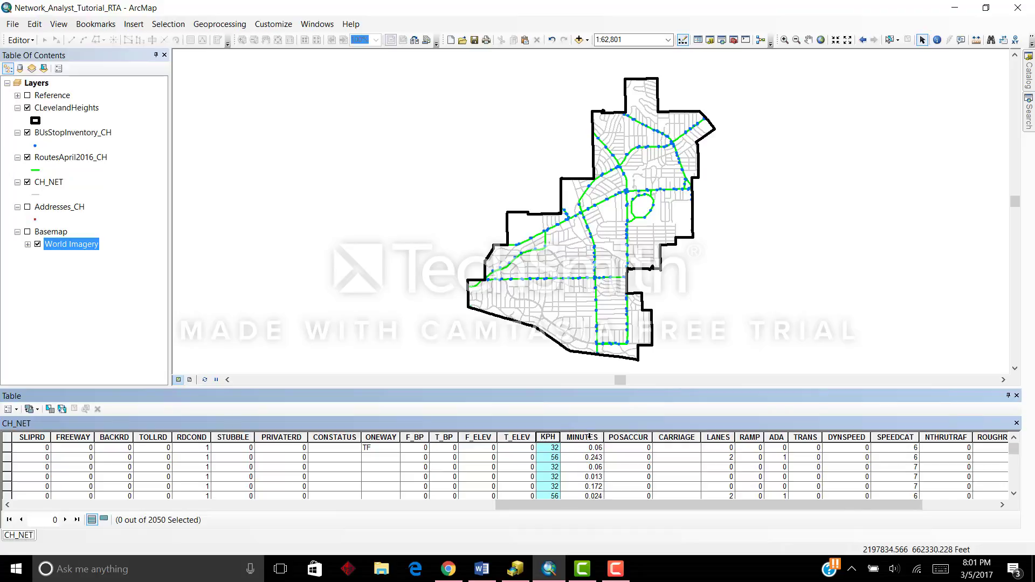
drag(561, 504, 671, 524)
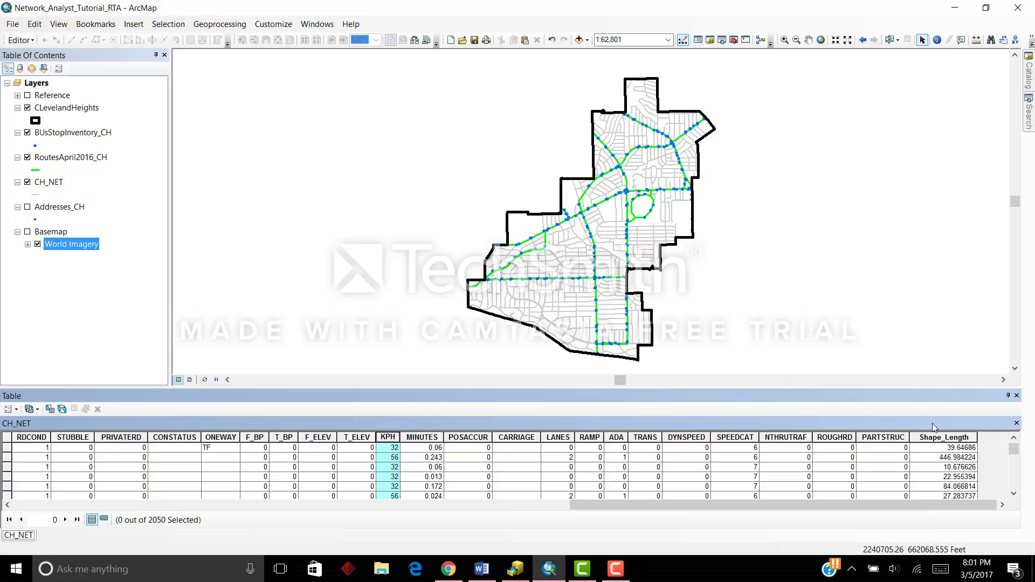
Add a field named Miles of type Double to the CH_NET attribute table.
click(13, 410)
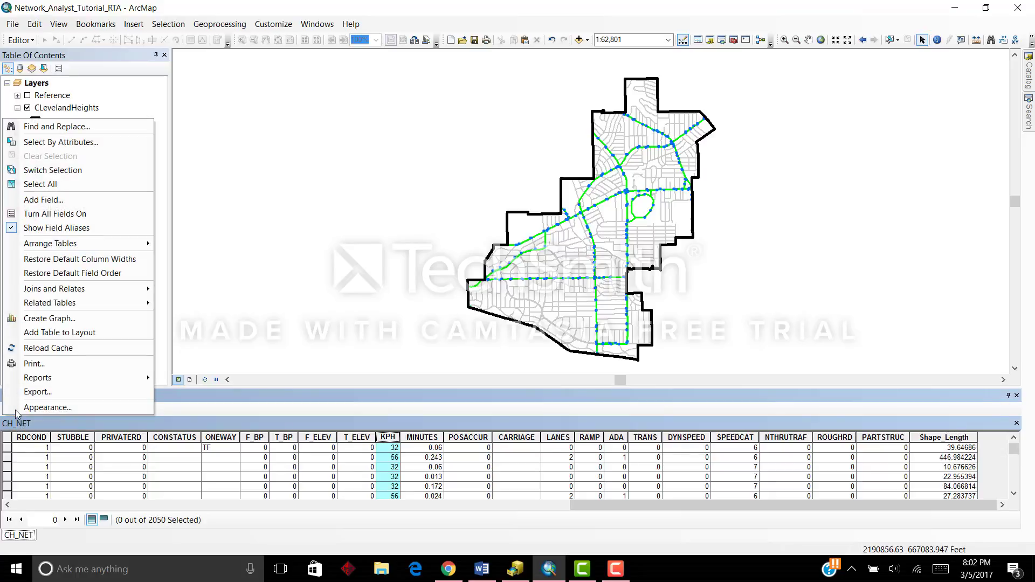
click(44, 199)
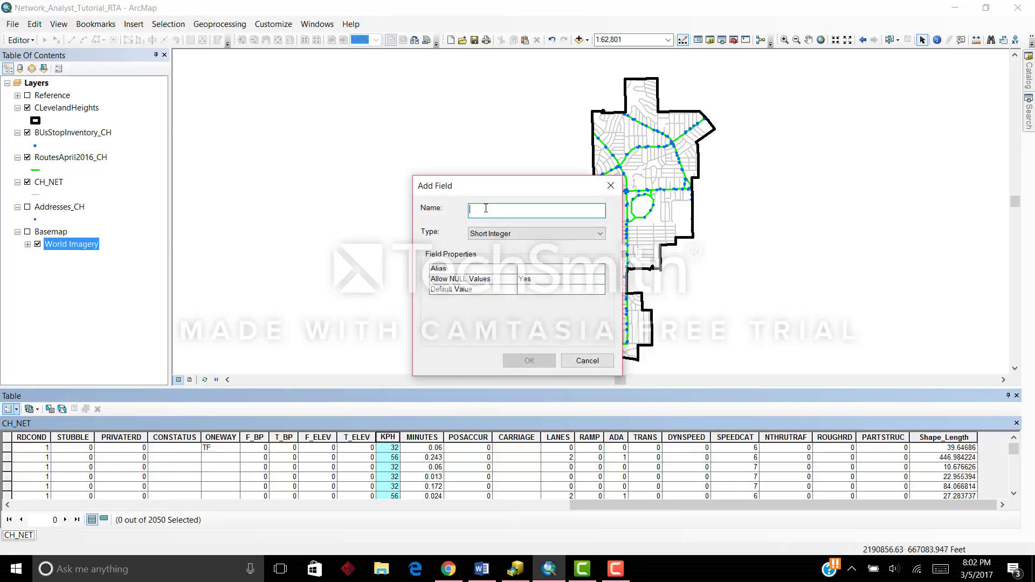
text(Miles)
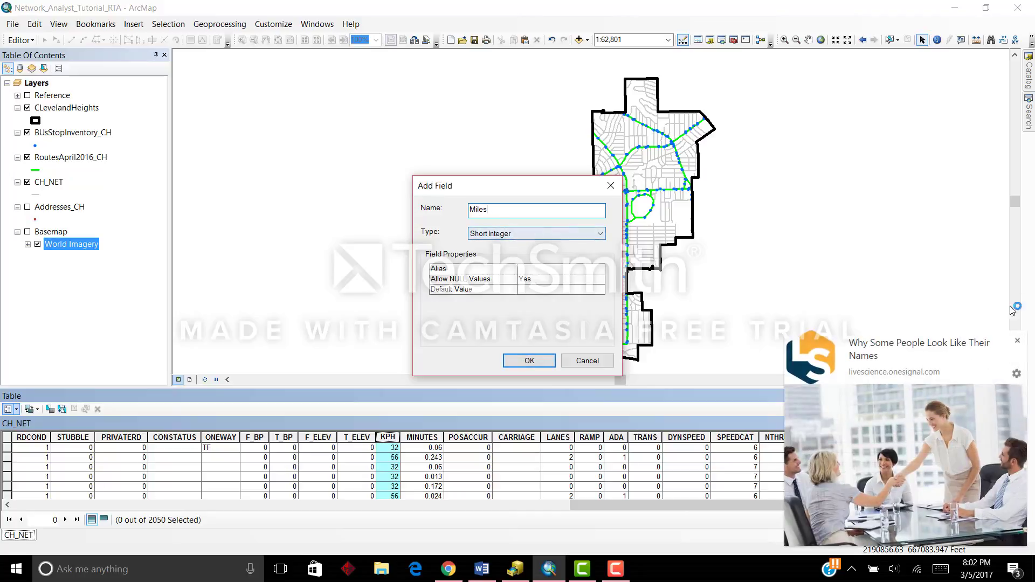
click(1016, 339)
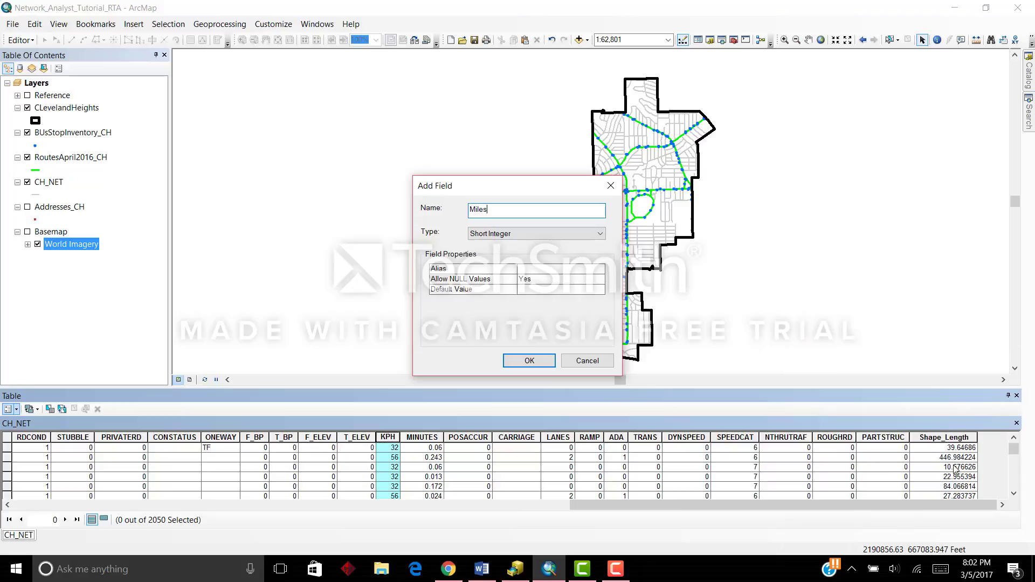
click(601, 235)
click(556, 270)
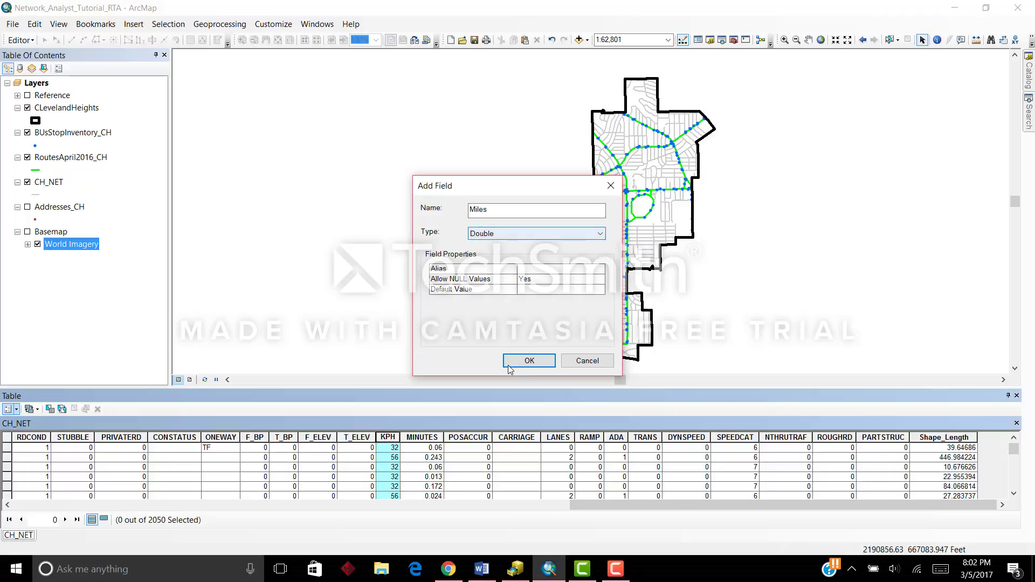
click(526, 361)
drag(729, 508, 747, 508)
Add a field named Walking_Minutes of type Double to the CH_NET attribute table.
click(20, 410)
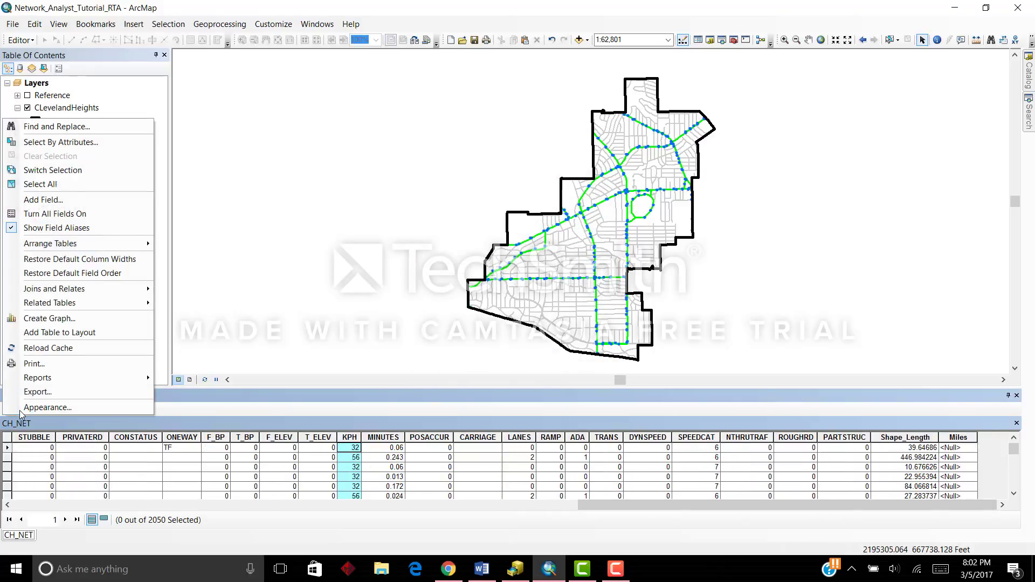
click(53, 201)
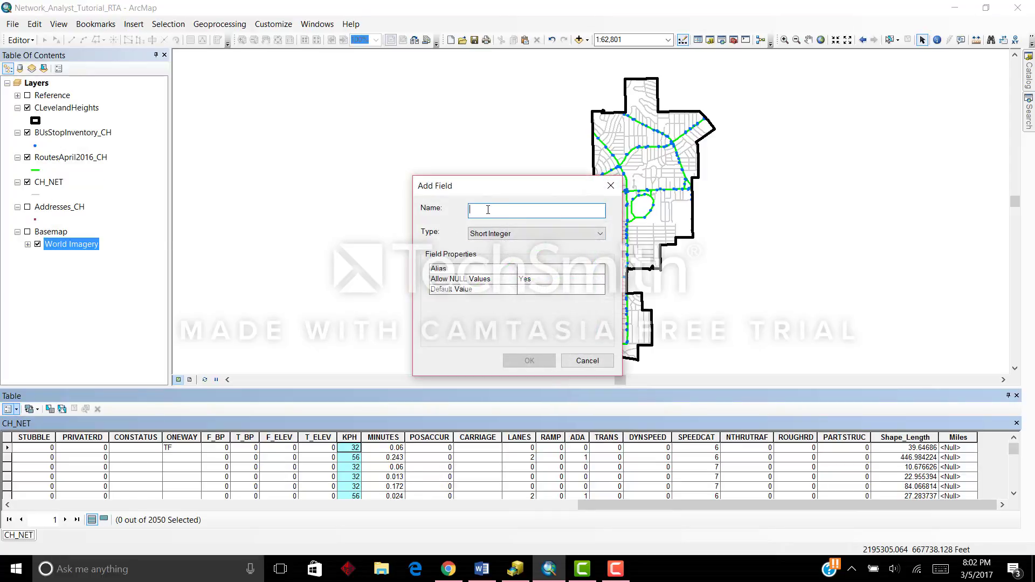
text(Walking_Minutes)
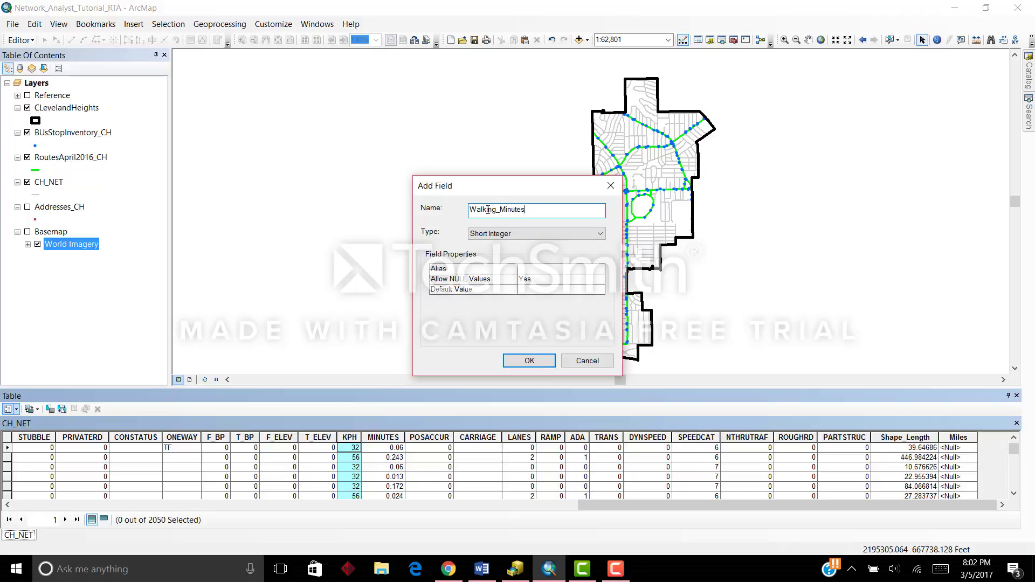
click(523, 233)
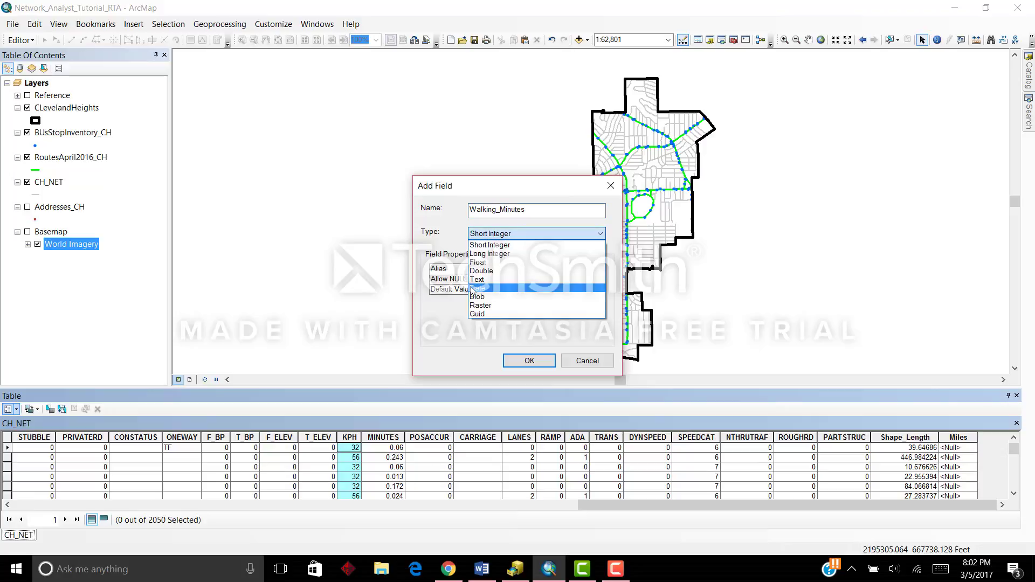
click(481, 271)
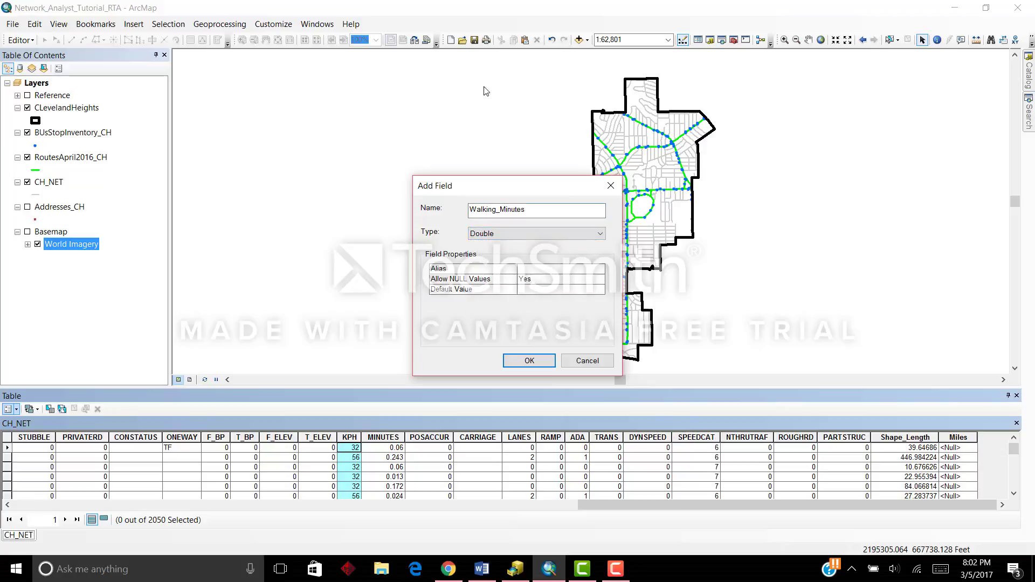
click(529, 367)
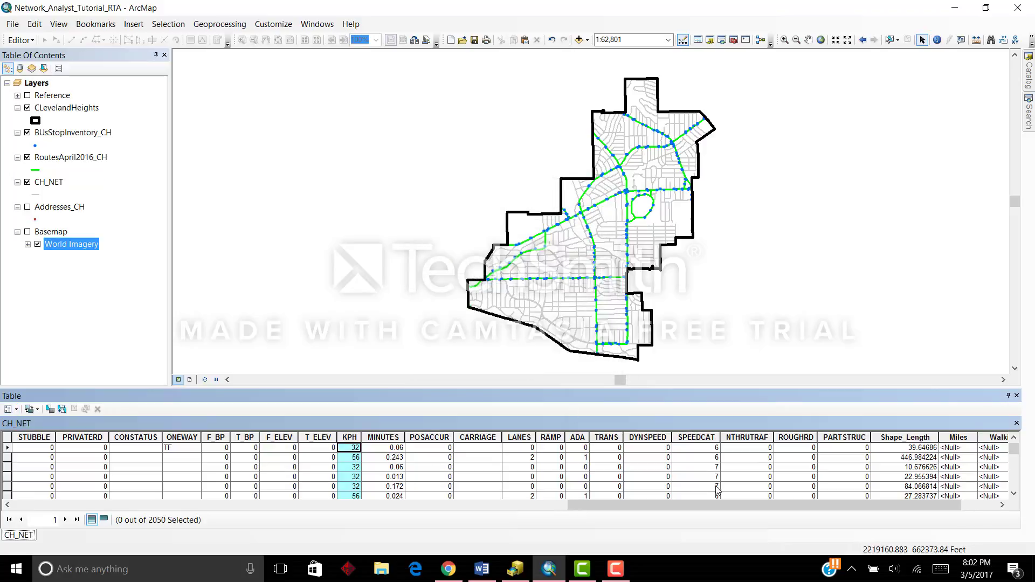
drag(708, 504, 789, 523)
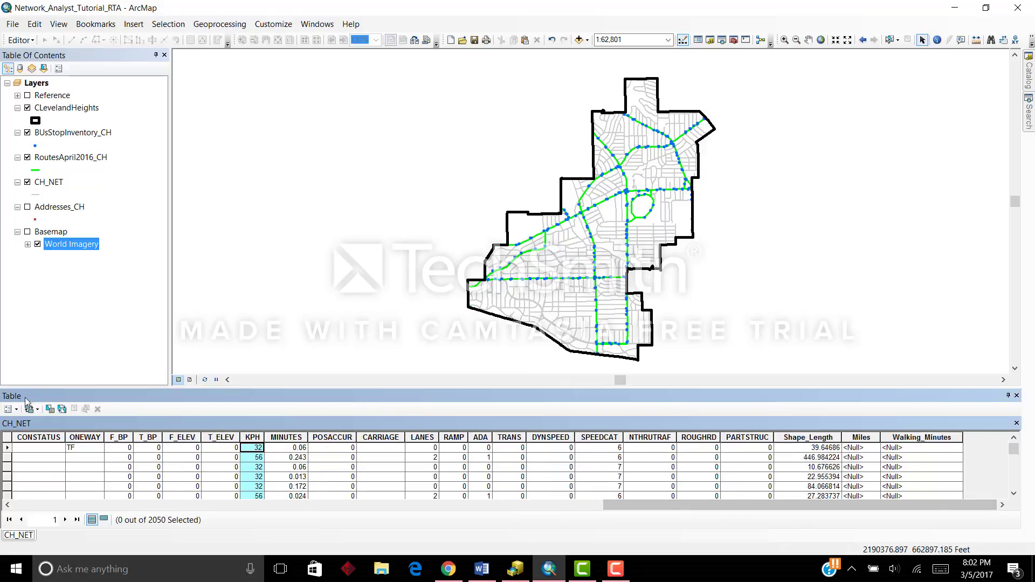
Add a field named Walking_Speed of type Double to the CH_NET attribute table.
click(9, 409)
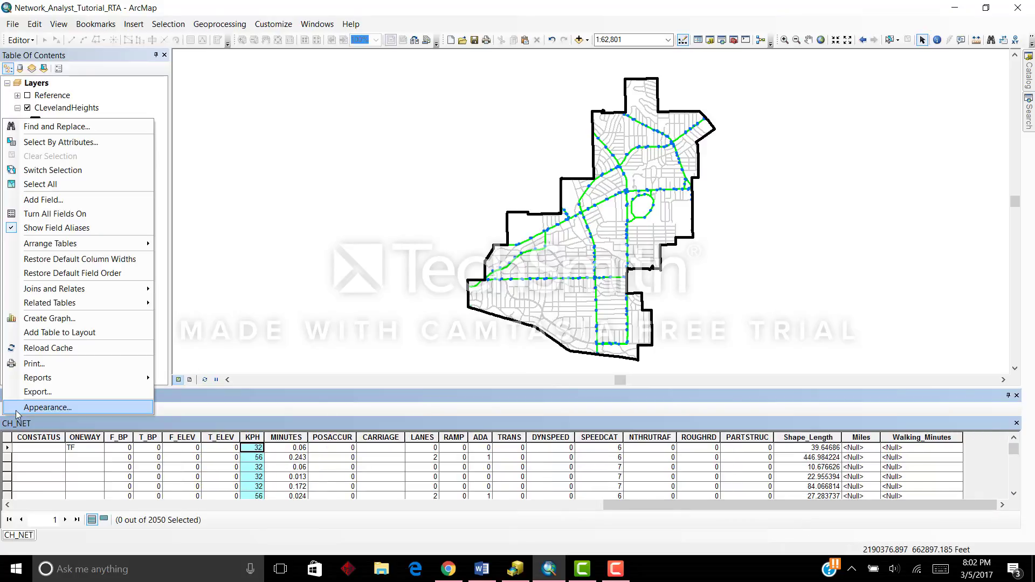
click(60, 199)
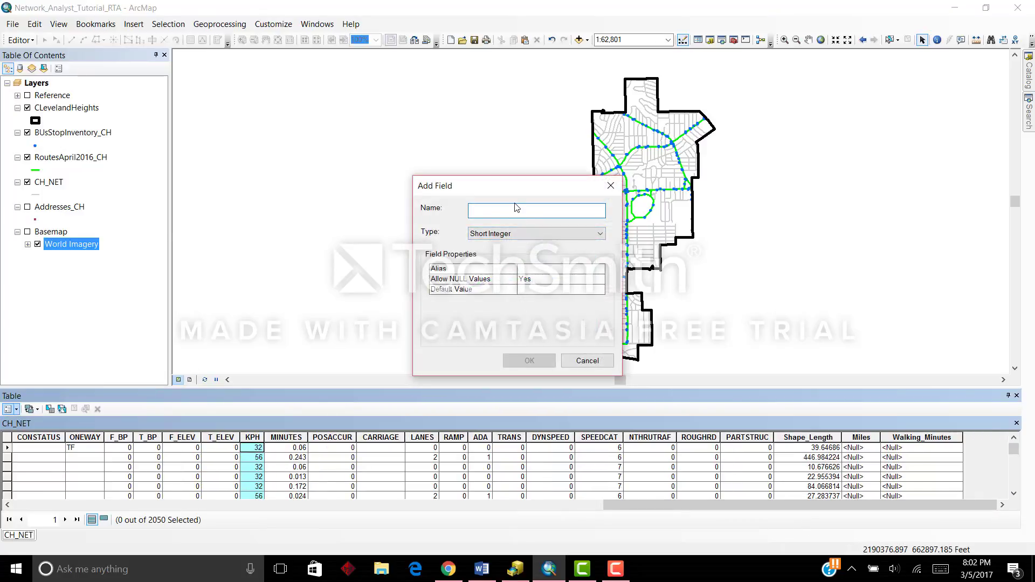
text(Wal)
key(BackSpace)
text(Wal)
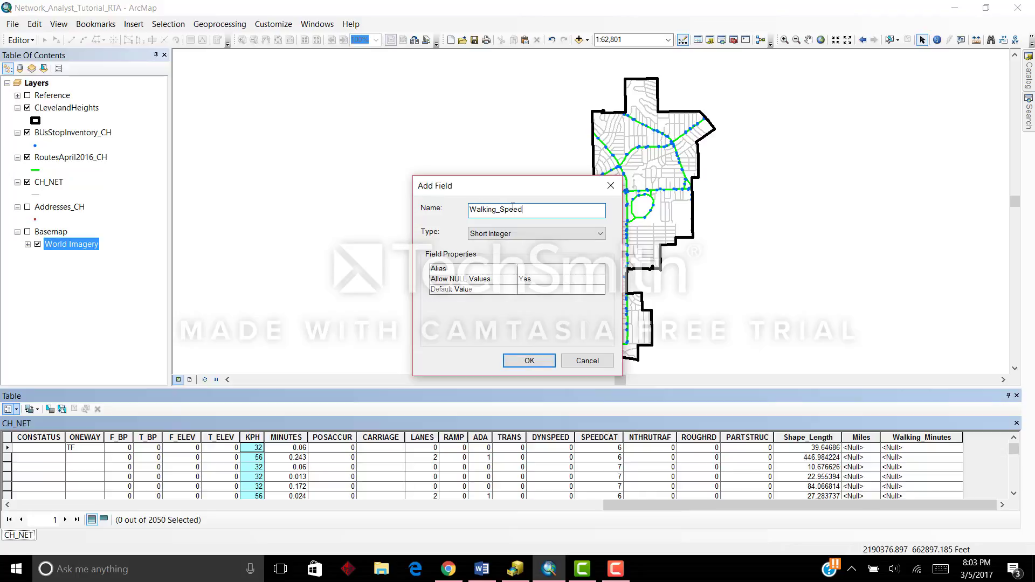
click(523, 239)
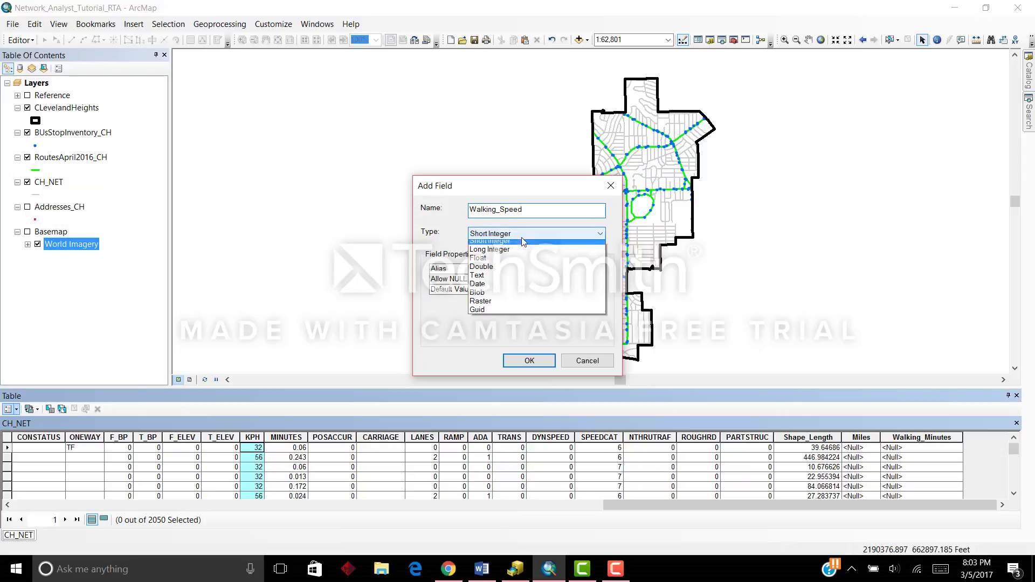
click(514, 268)
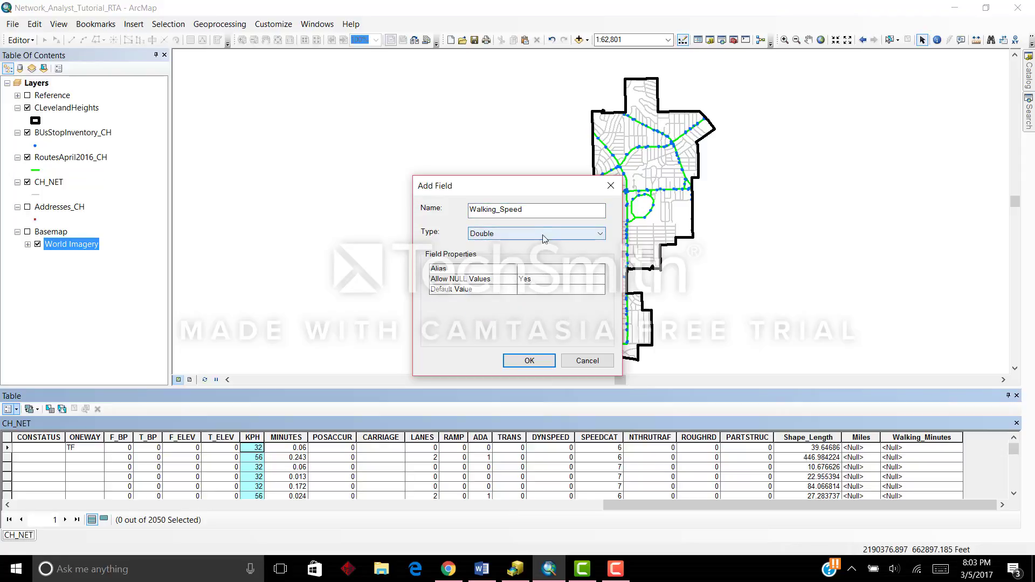
click(529, 360)
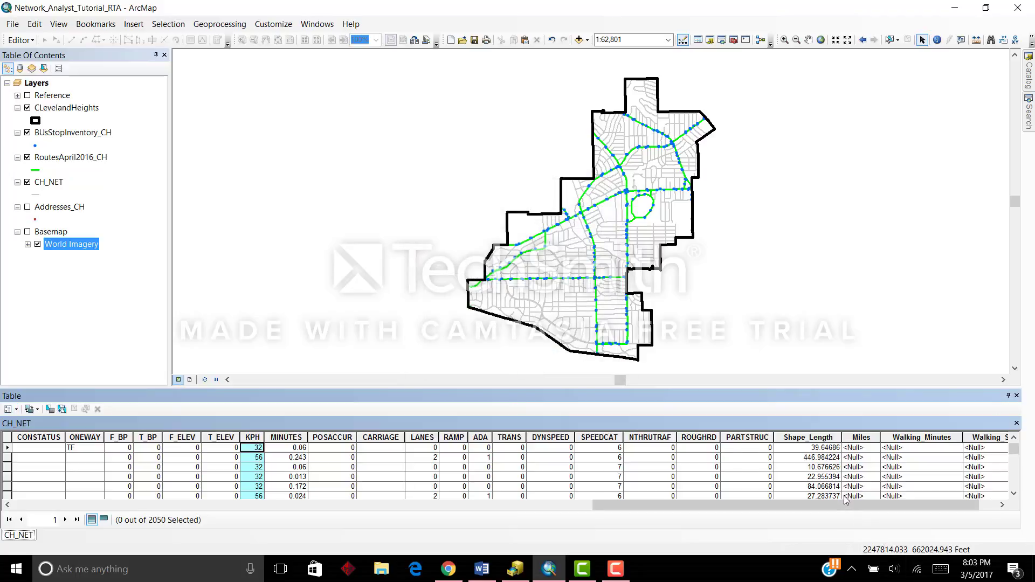
drag(841, 502, 863, 504)
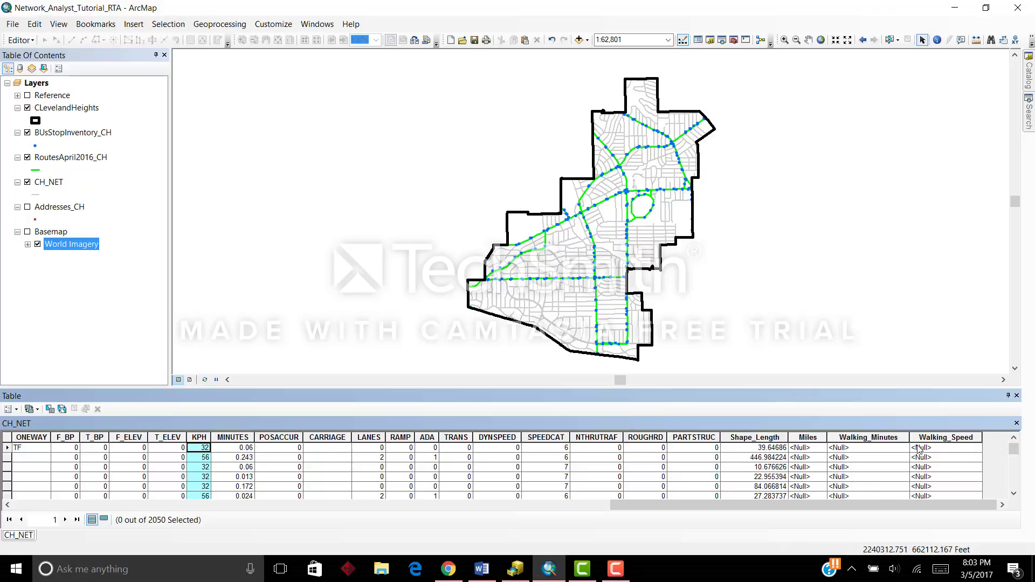
right_click(807, 438)
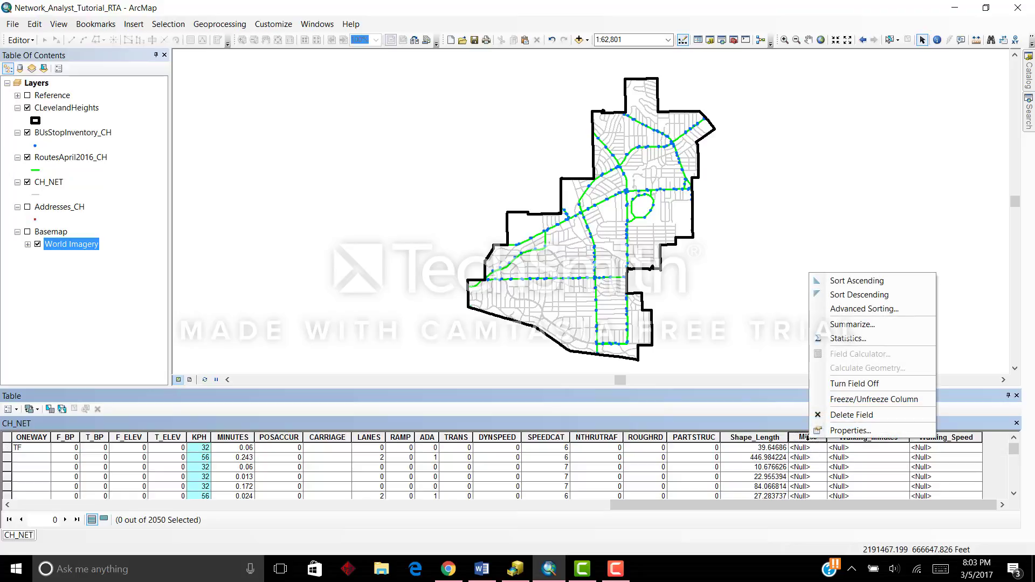
click(30, 40)
click(29, 41)
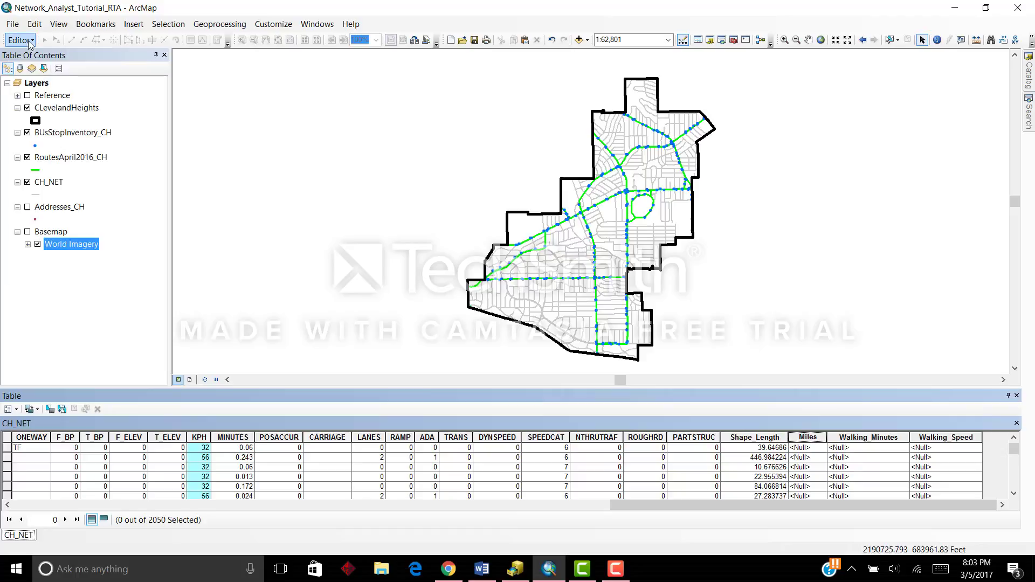
click(317, 23)
mouse_move(272, 24)
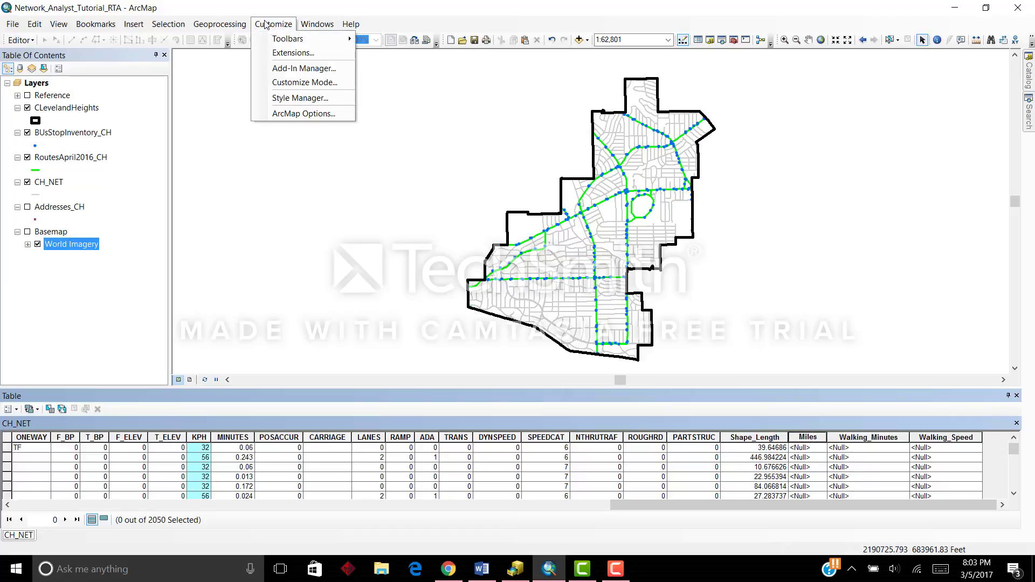
mouse_move(299, 39)
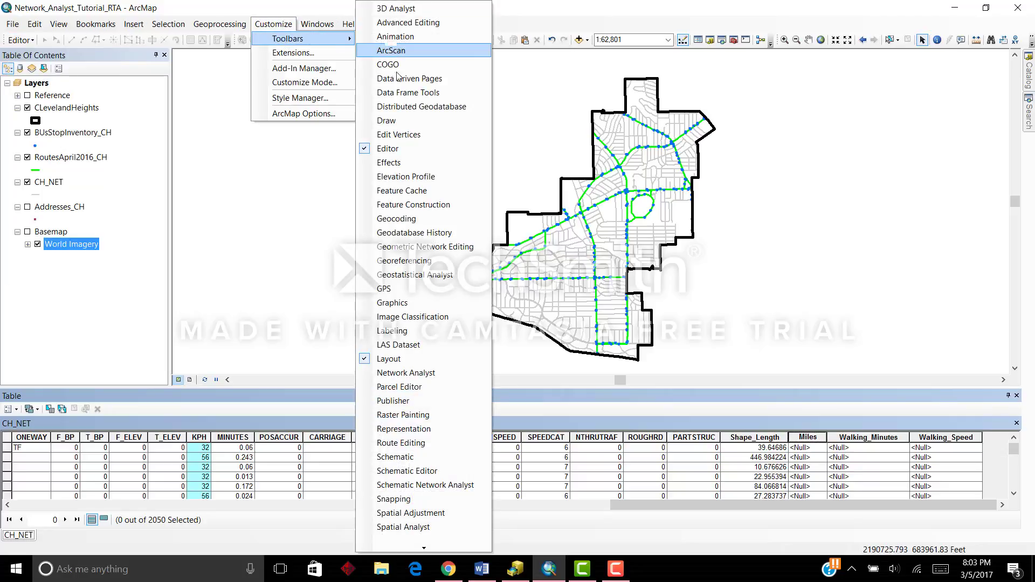
Start an edit session on the map's layers, including CH_NET, and continue into editing.
click(30, 40)
click(35, 54)
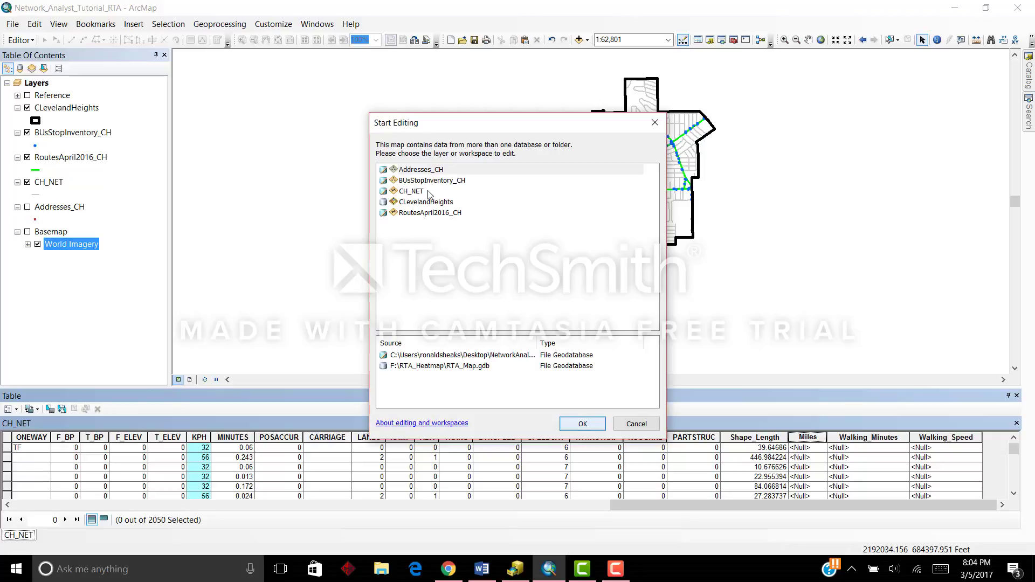
click(581, 425)
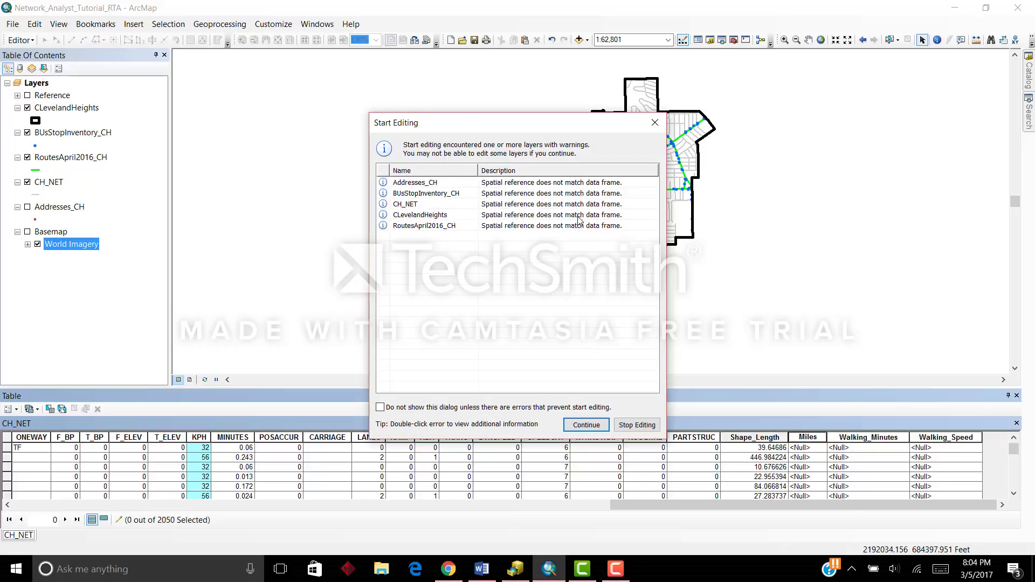
click(589, 427)
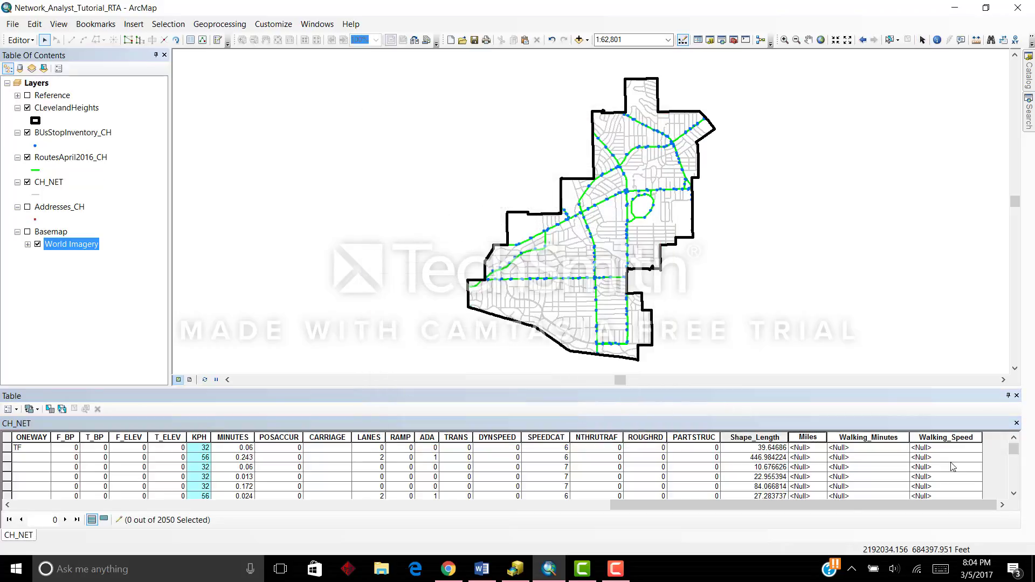
Calculate the Miles field of CH_NET as [Shape_Length] /5280, replacing the old expression in the Field Calculator.
right_click(823, 437)
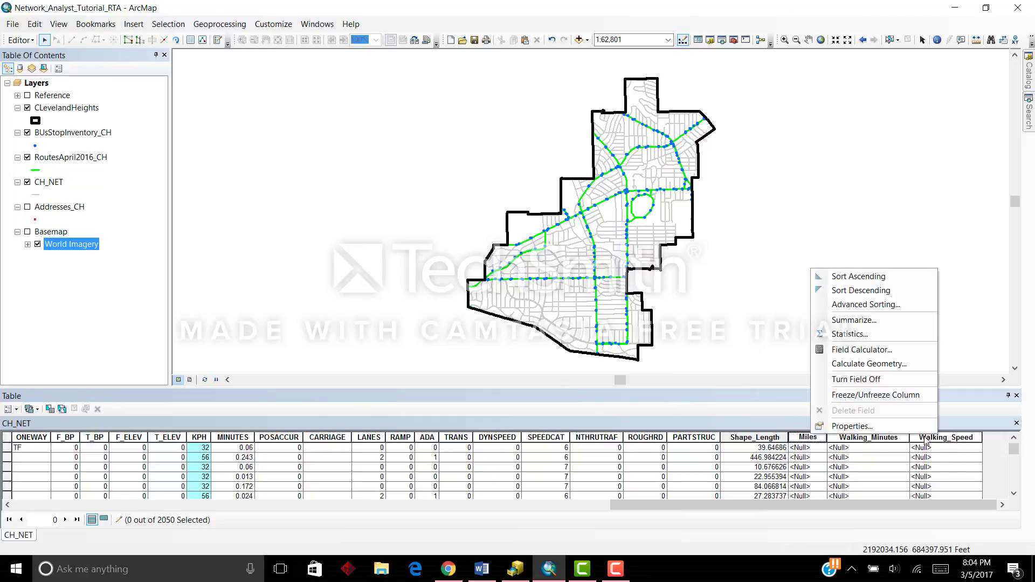
click(861, 350)
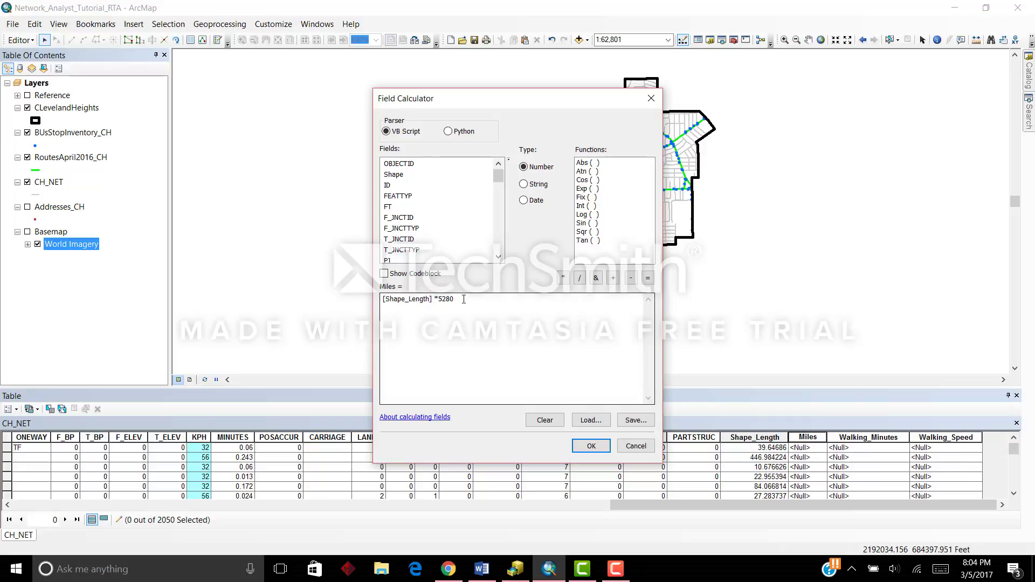
drag(460, 297, 343, 326)
key(BackSpace)
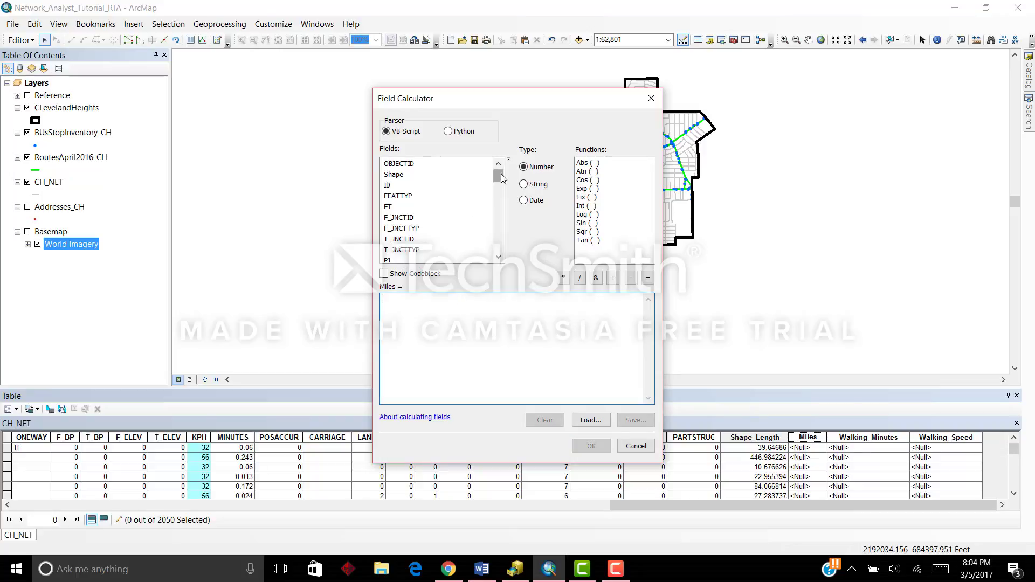
drag(496, 174, 476, 280)
double_click(406, 218)
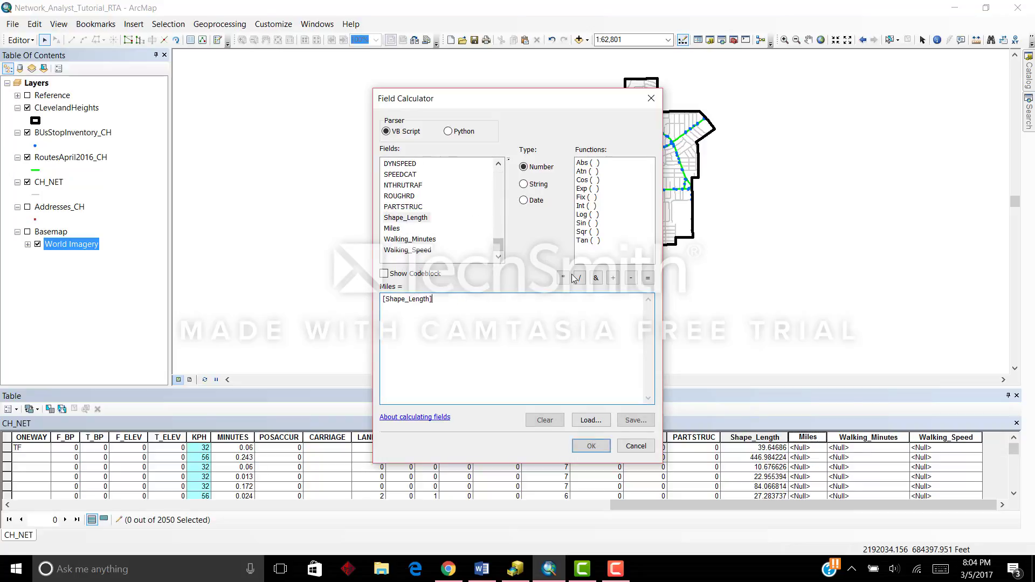
click(580, 278)
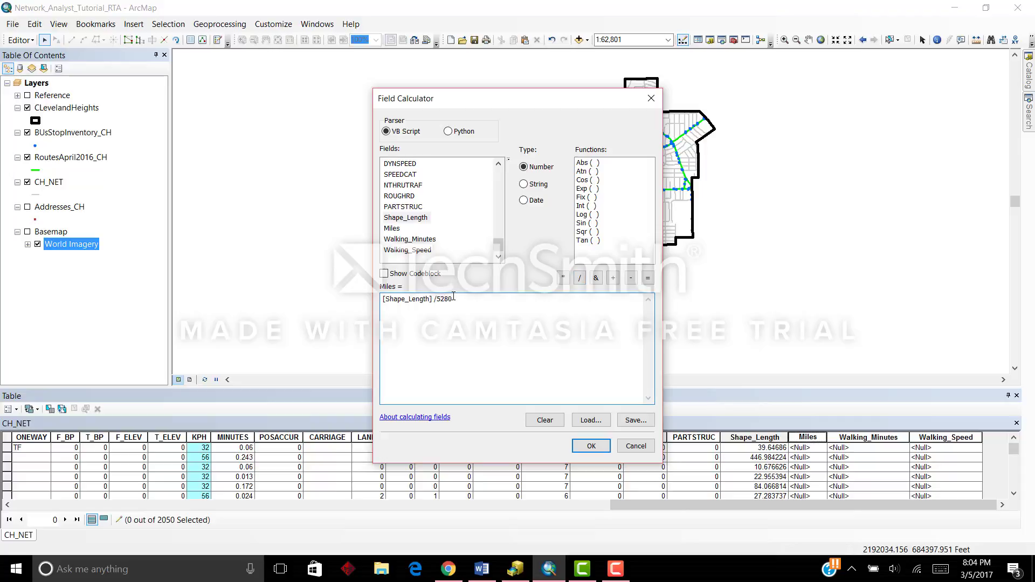
click(592, 447)
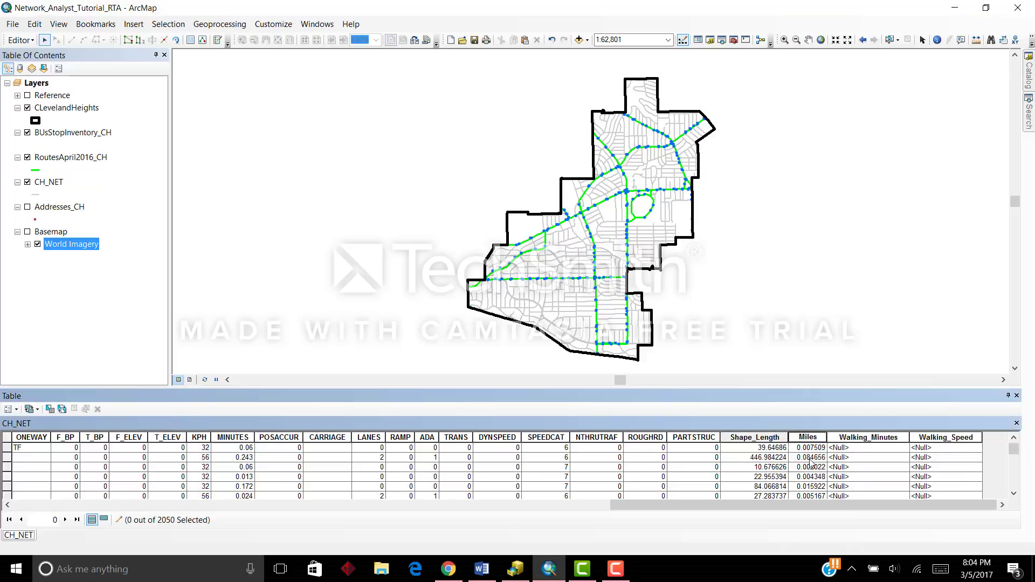
Select the first CH_NET record, inspect its street segment on the map, and return to the previous full-city extent.
click(6, 449)
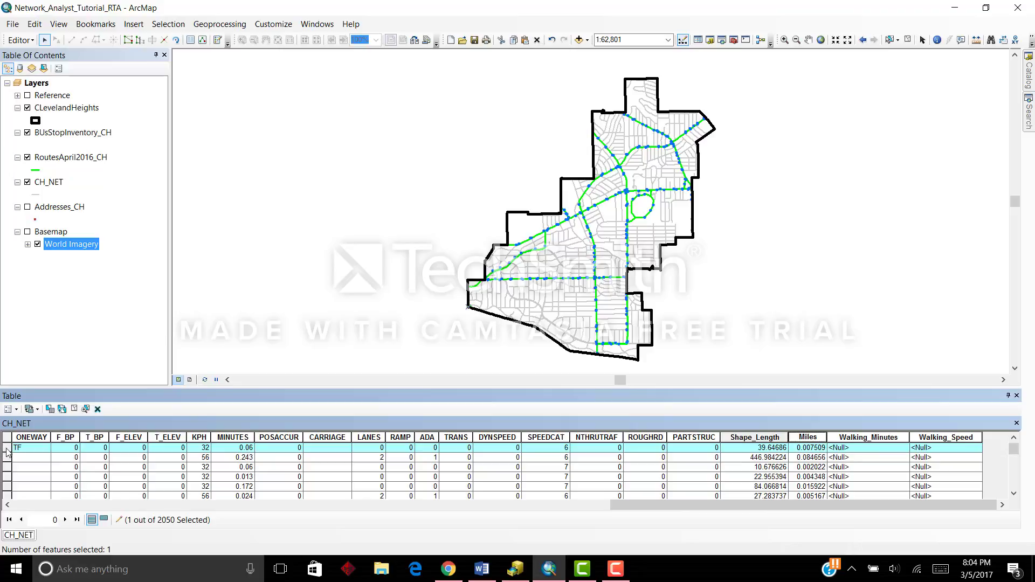
double_click(7, 450)
scroll(561, 278, down, 4)
scroll(561, 279, up, 3)
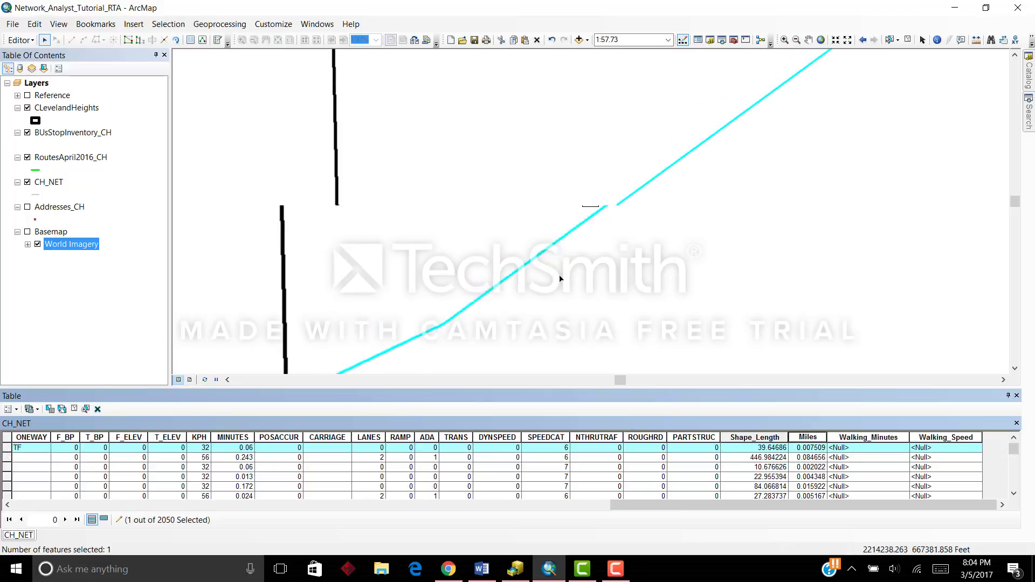
scroll(561, 279, up, 5)
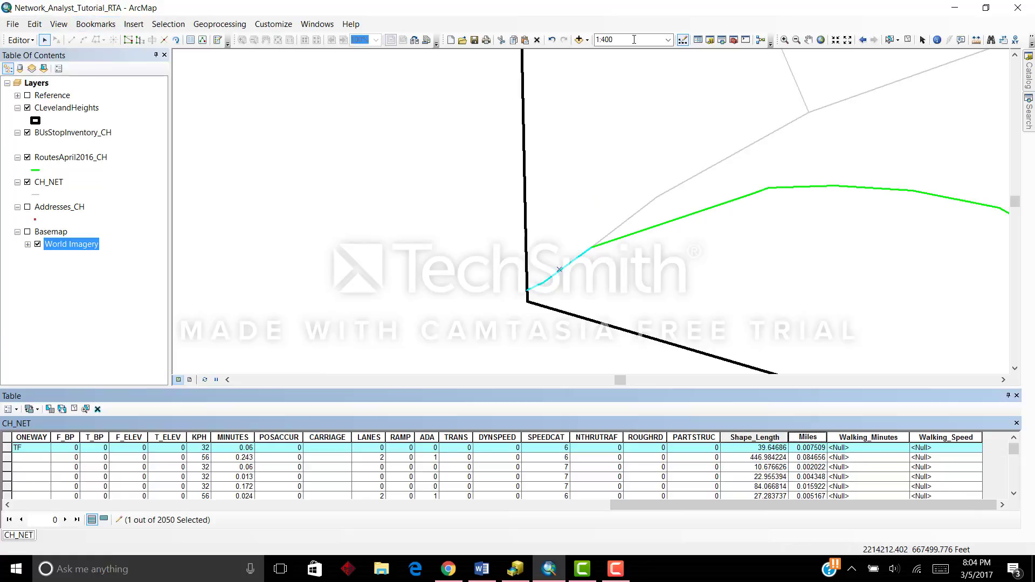
click(863, 40)
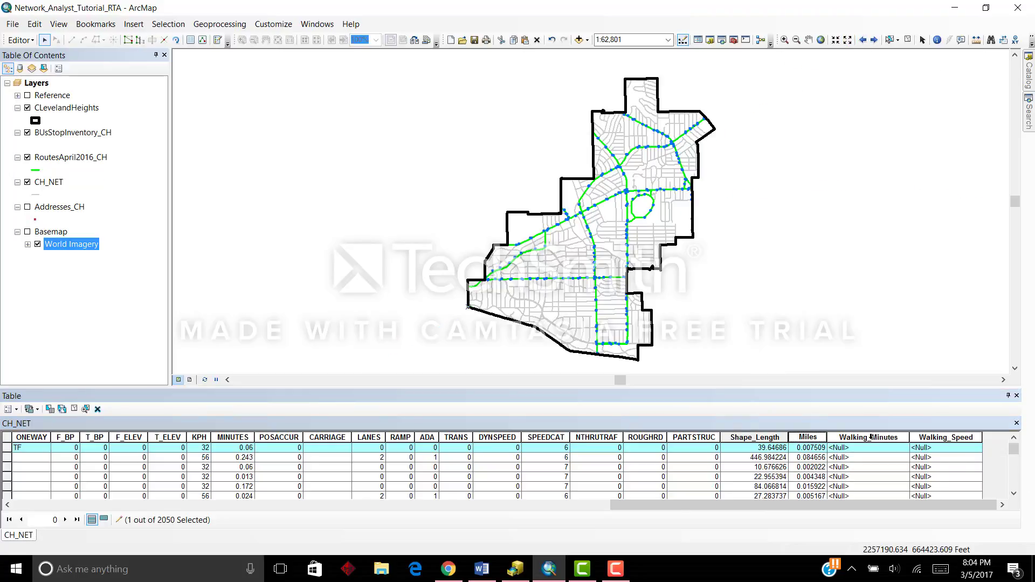
Check the average walking speed in Chrome's Google results and calculate Walking_Speed as 3.1 for the selected CH_NET record.
right_click(935, 438)
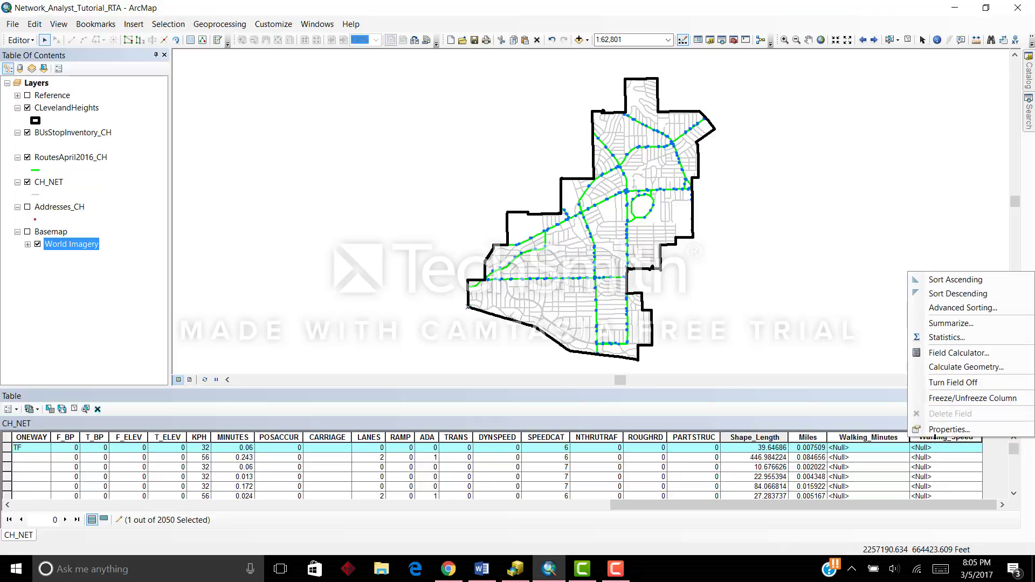
click(954, 353)
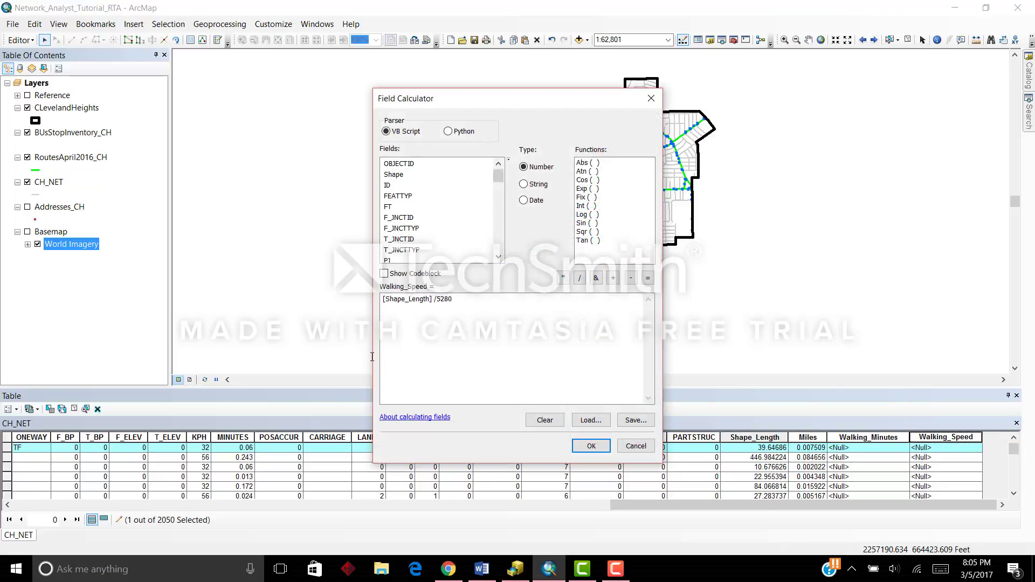
key(BackSpace)
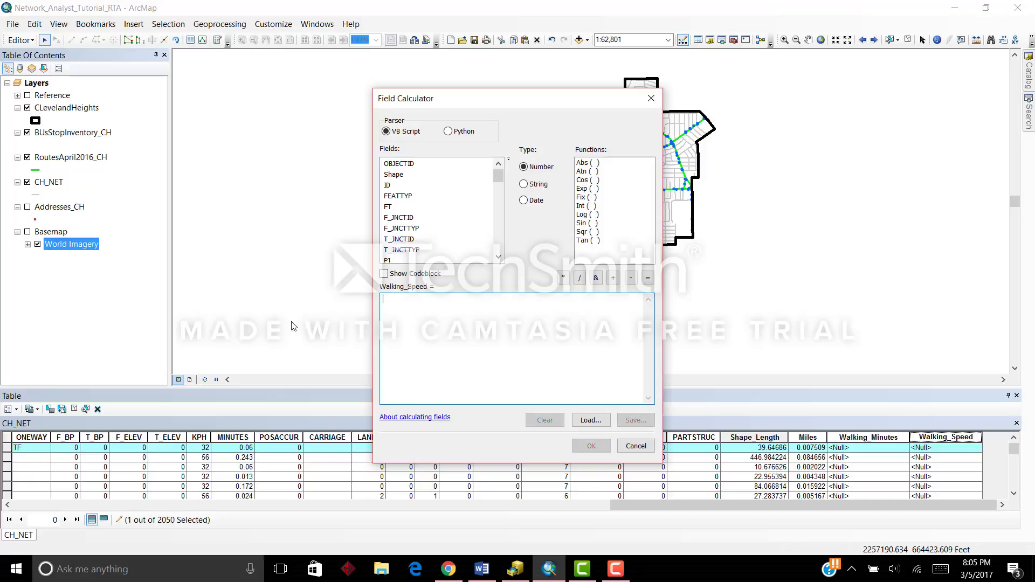
click(448, 568)
click(65, 10)
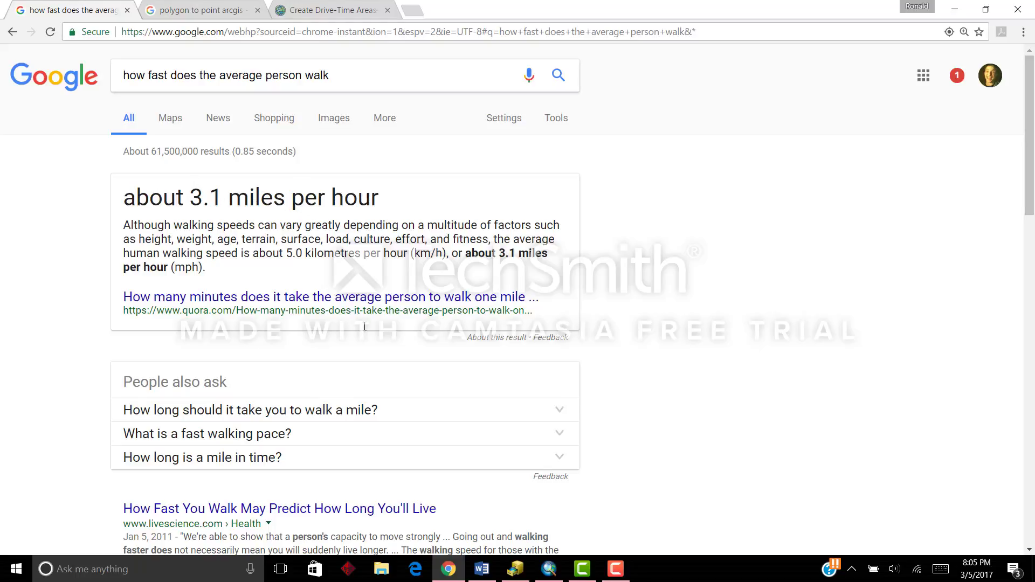
click(556, 567)
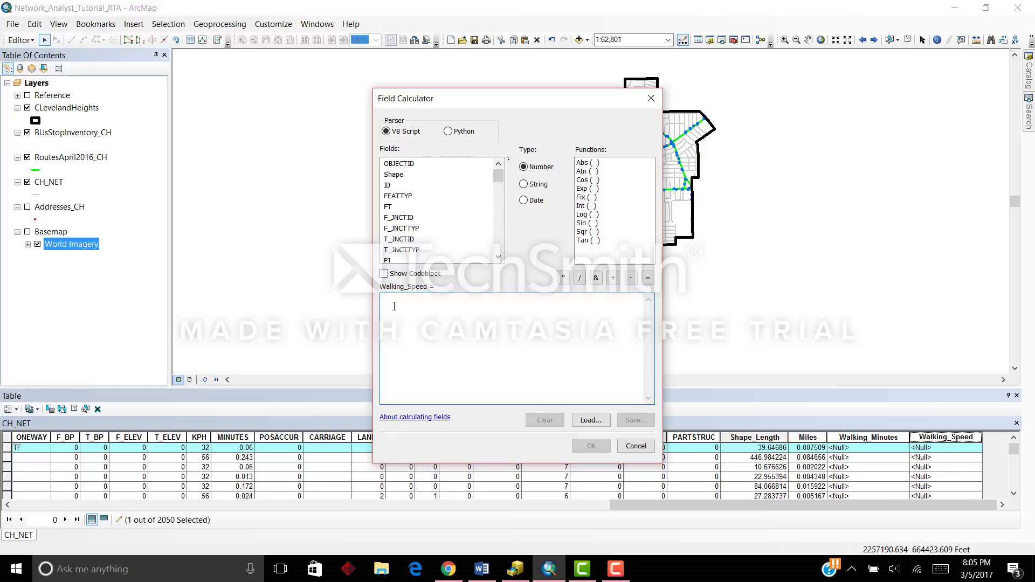
text(3.1)
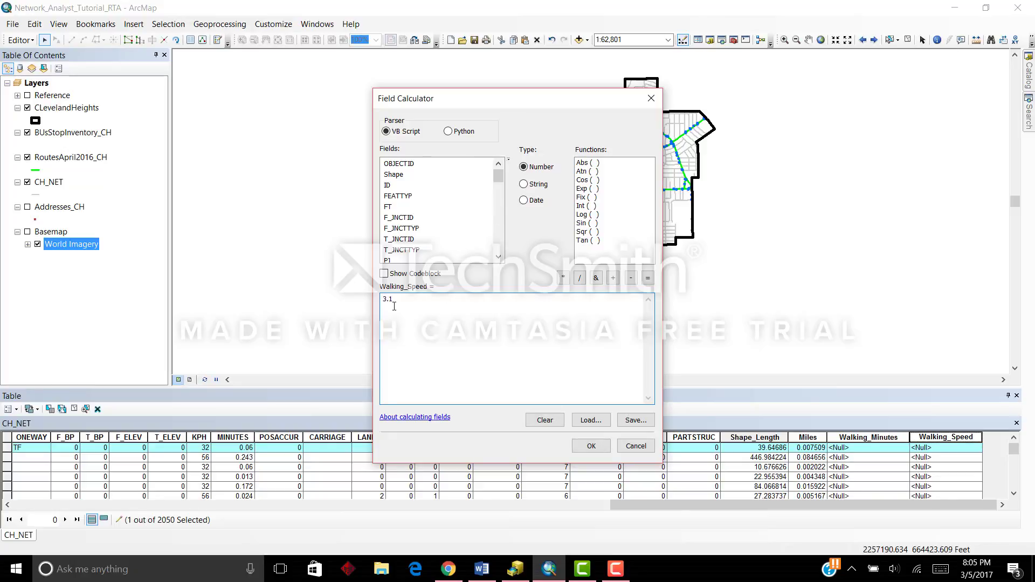
click(591, 446)
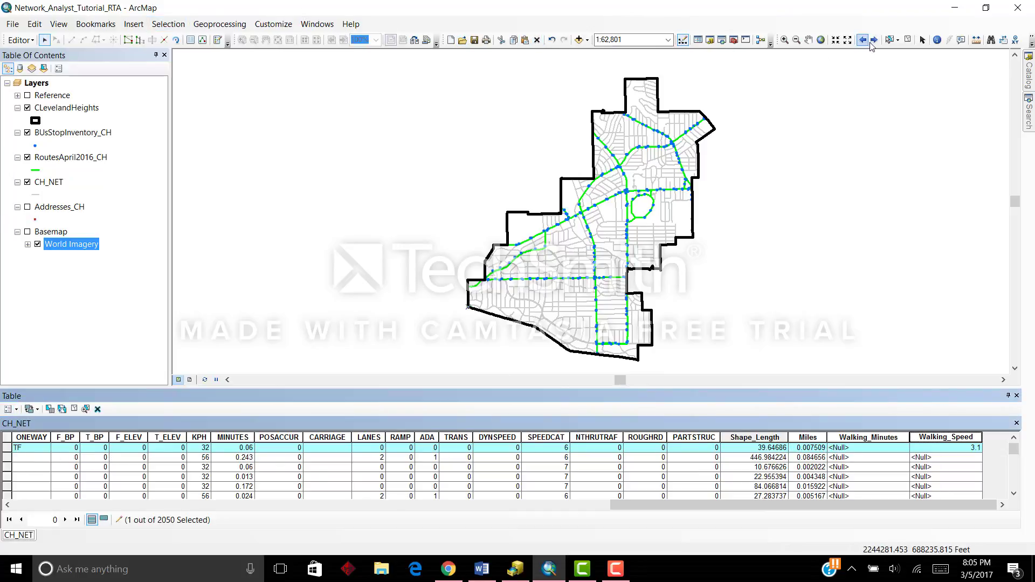
Clear the record selection and calculate Walking_Speed as 3.1 for all CH_NET records.
click(908, 40)
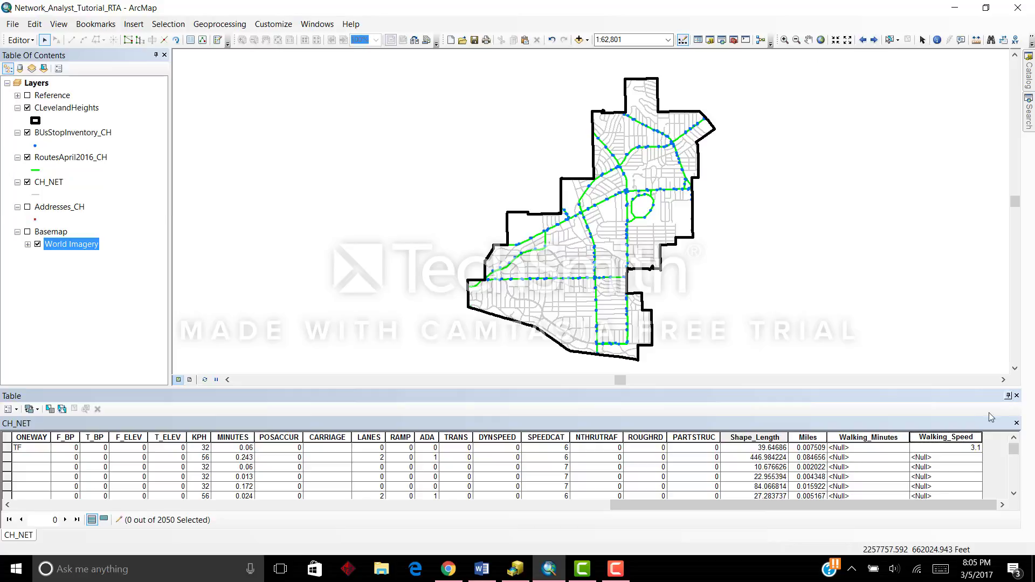
right_click(970, 437)
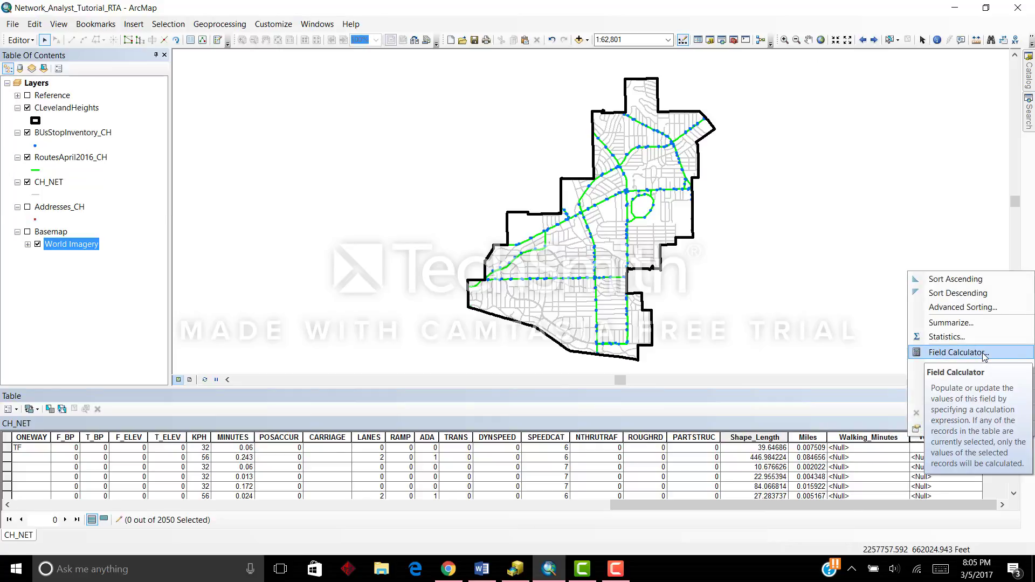
click(956, 352)
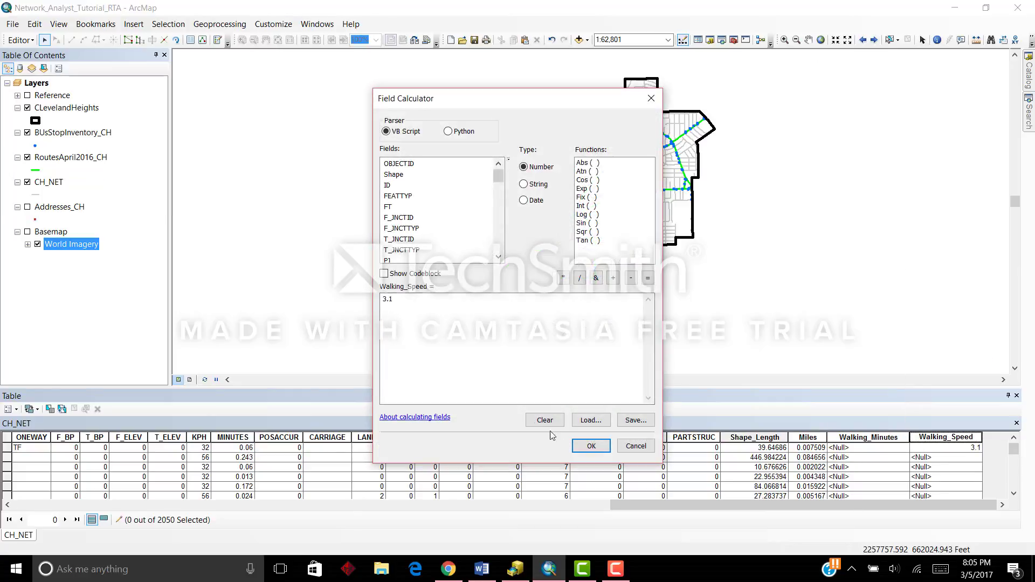
click(591, 446)
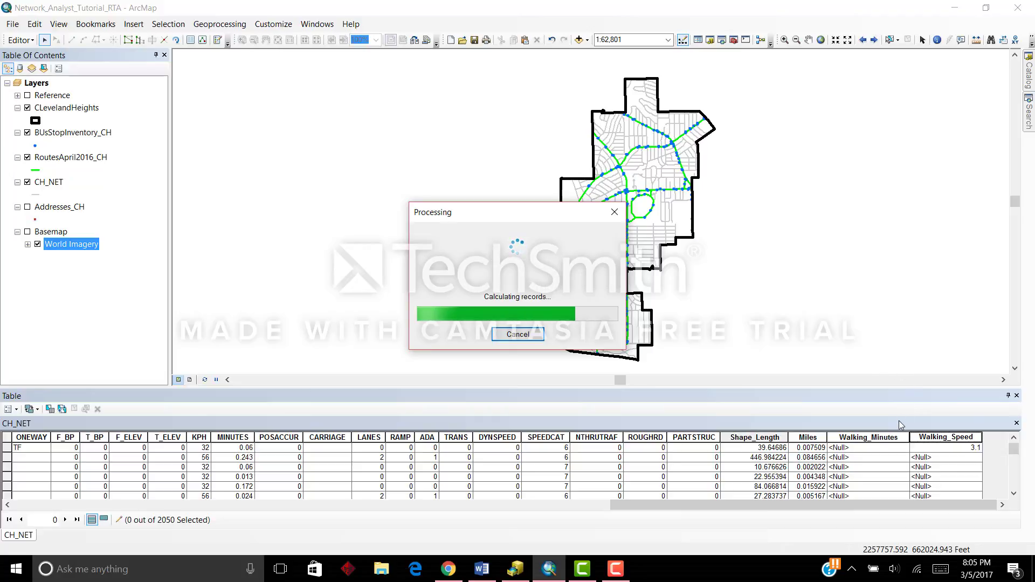
Calculate the Walking_Minutes field as ([Miles] *60) / [Walking_Speed] and save the edits.
right_click(875, 436)
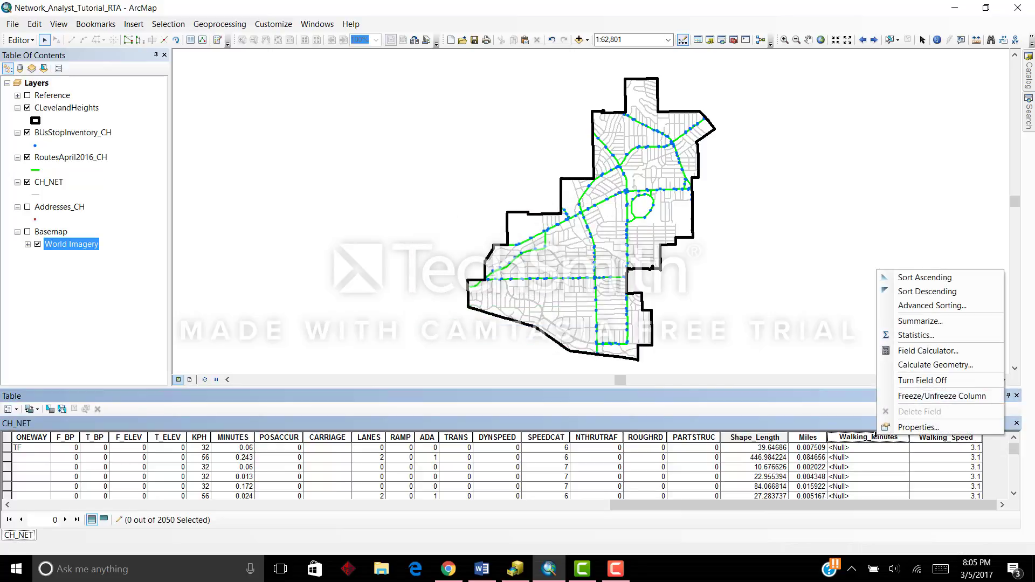
click(927, 351)
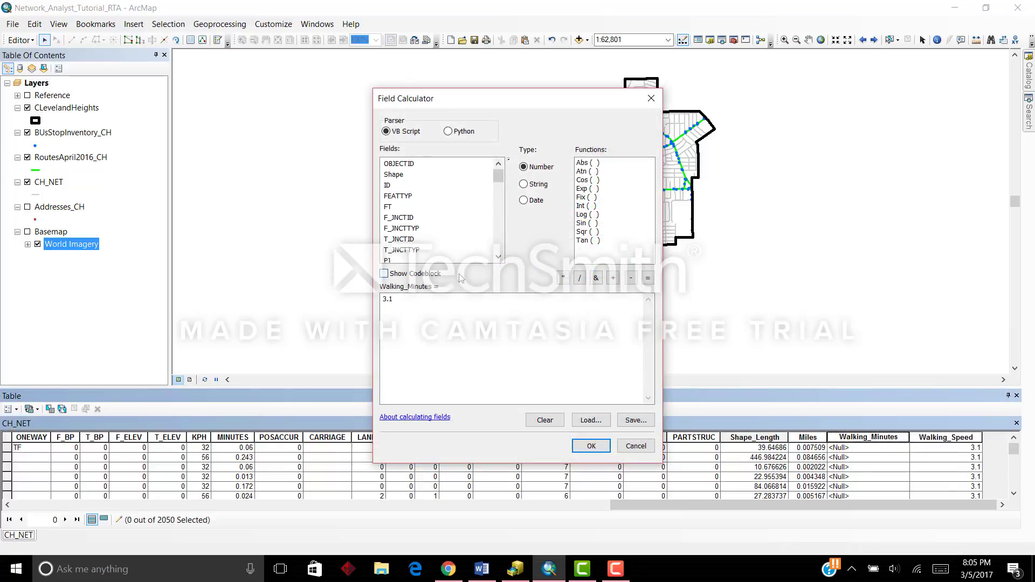
drag(412, 297, 342, 303)
key(BackSpace)
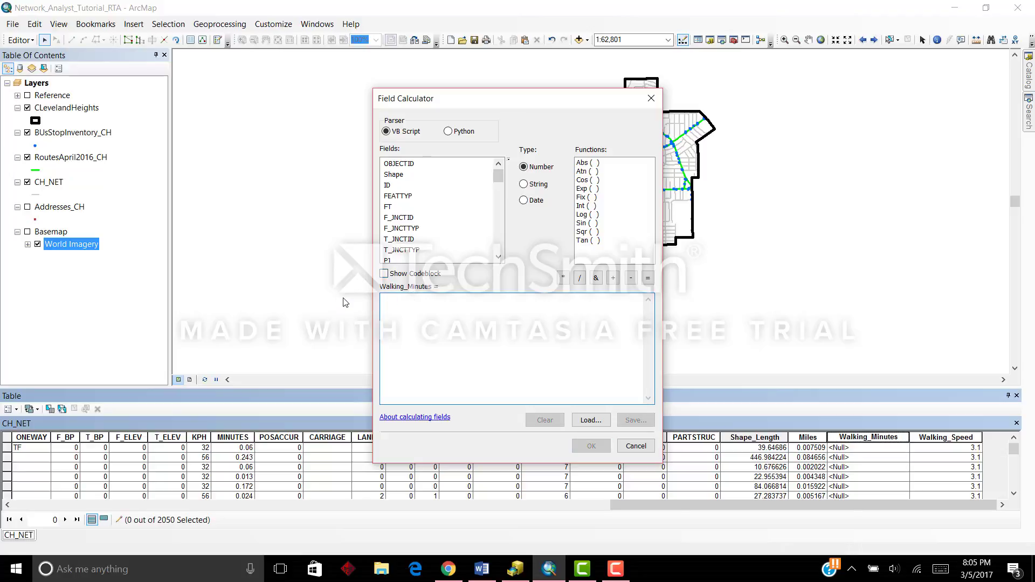
text(([Miles] *60) / [Walking_Speed])
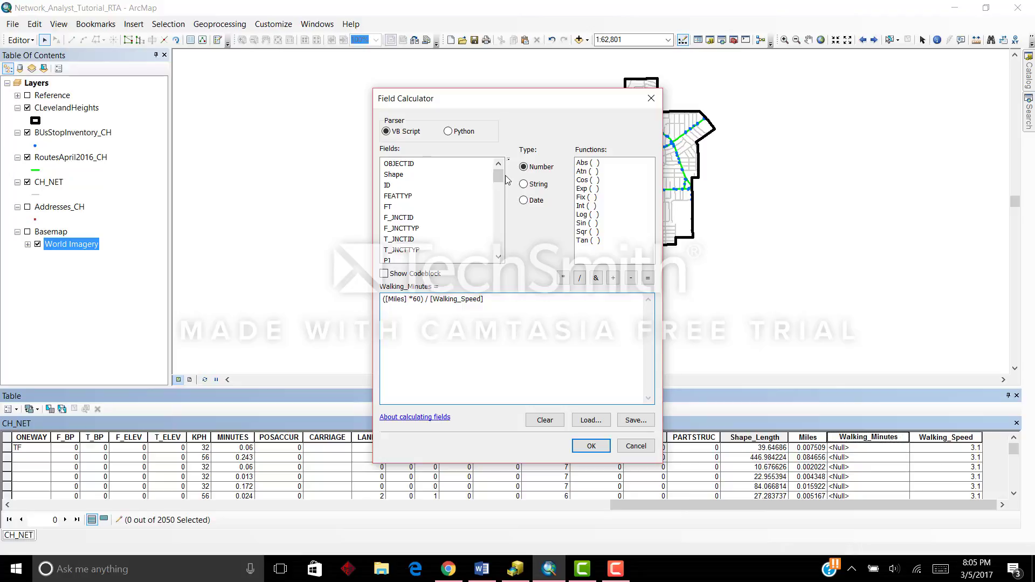
drag(498, 176, 490, 257)
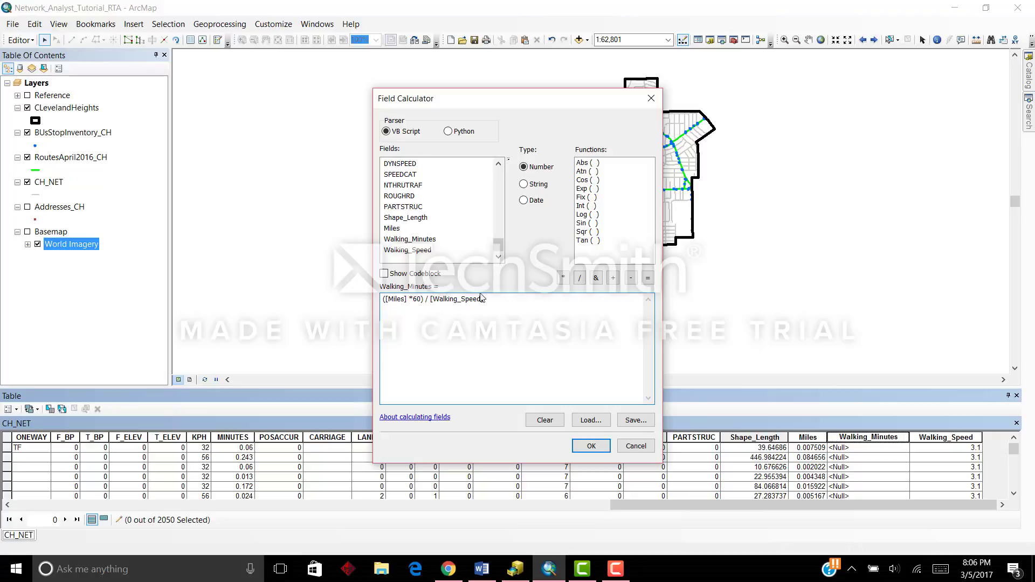
click(591, 447)
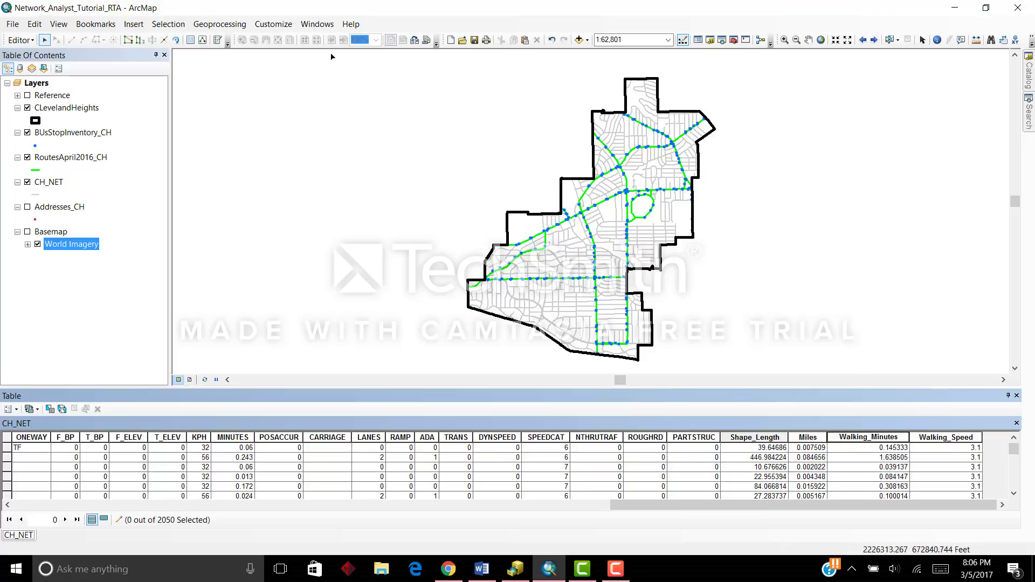
click(21, 39)
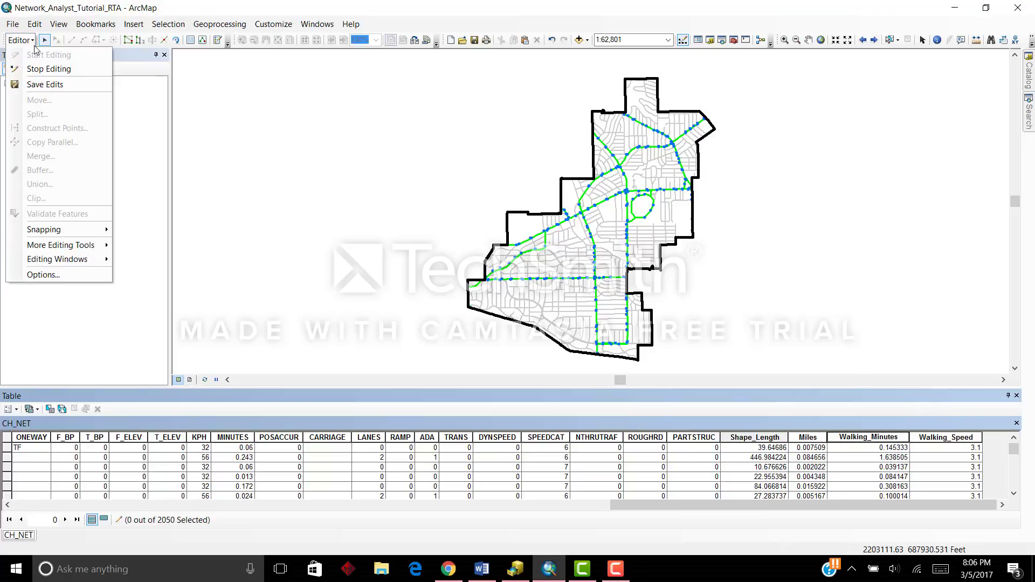
click(36, 85)
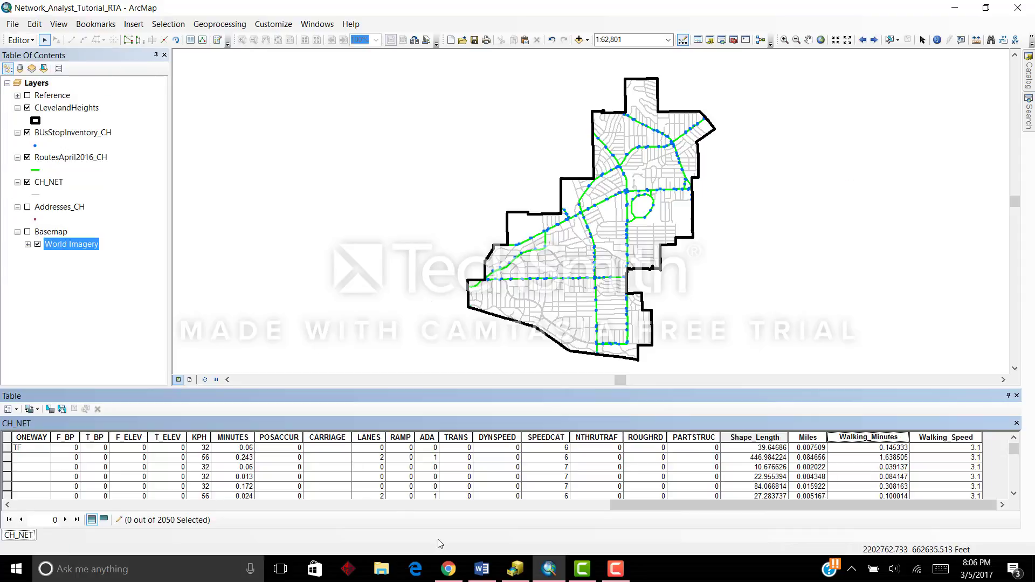
Switch to ArcCatalog and review the description of the NetworkAnalyst_Walkability_DriveTimes_03052017_ClevelandHeights geodatabase.
mouse_move(521, 579)
click(516, 568)
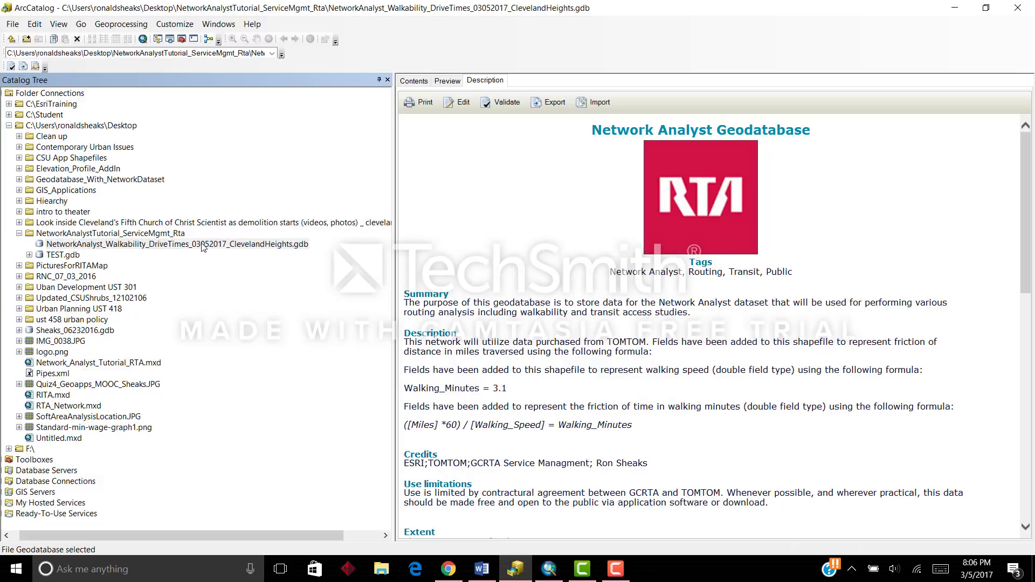
right_click(75, 248)
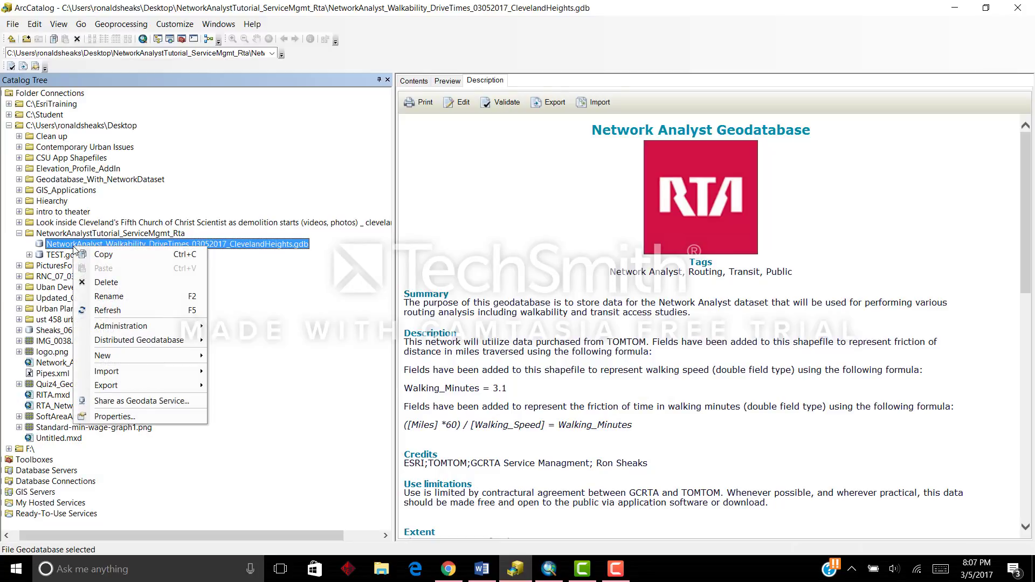
click(57, 257)
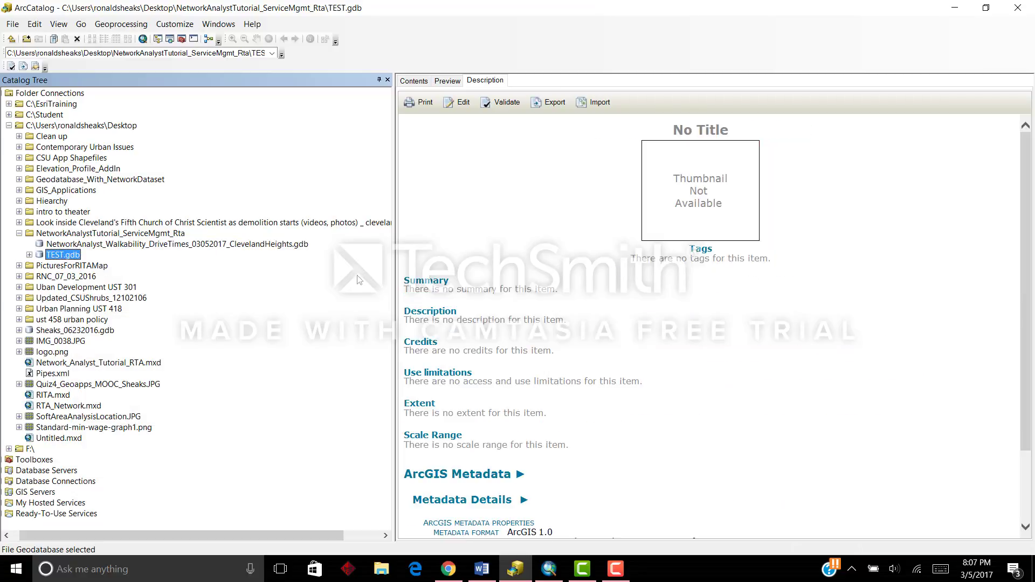
click(93, 246)
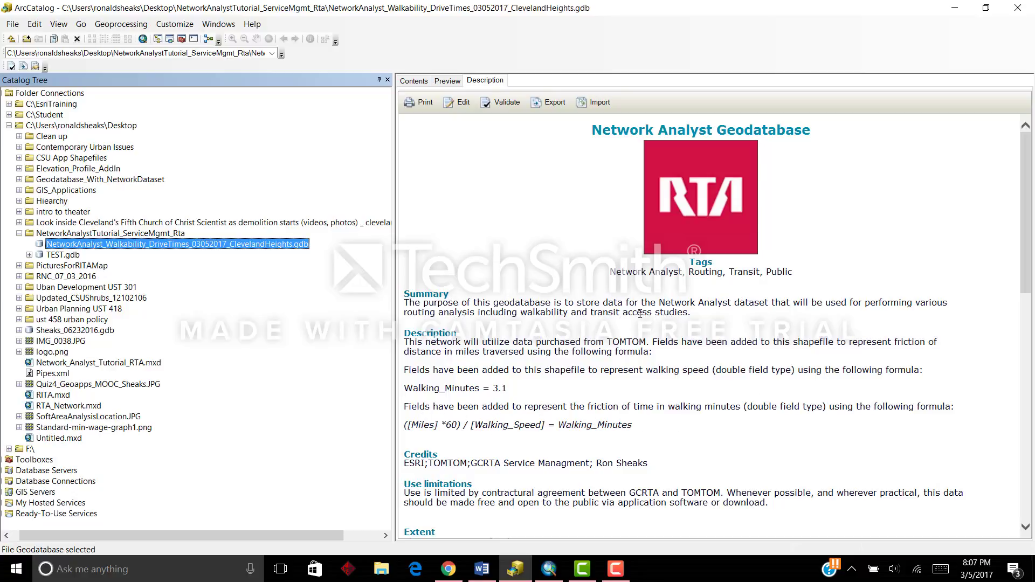
Start a new feature dataset named CH_NETWORK in the NetworkAnalyst_Walkability_DriveTimes_03052017_ClevelandHeights geodatabase.
right_click(209, 249)
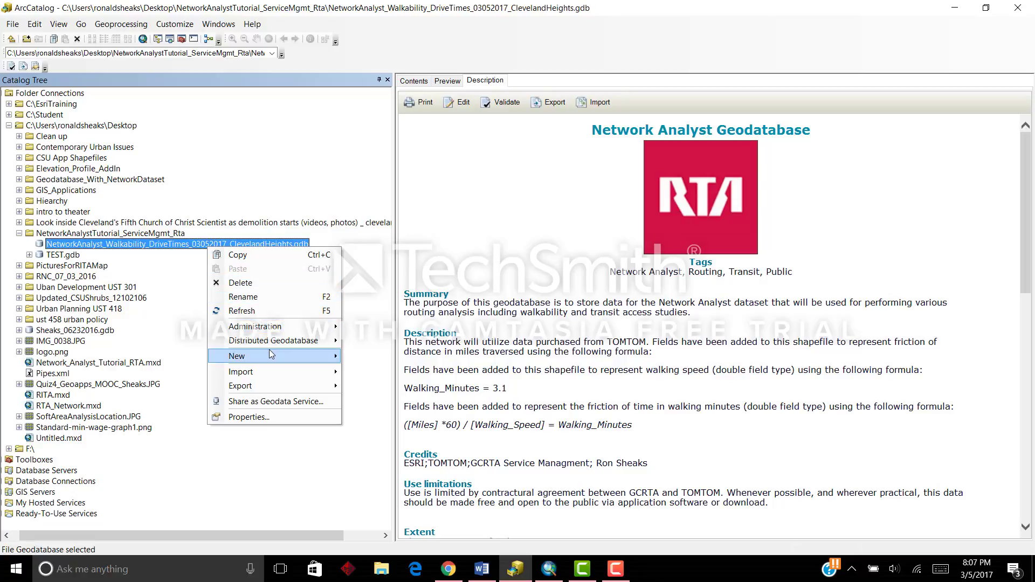
mouse_move(272, 357)
click(382, 357)
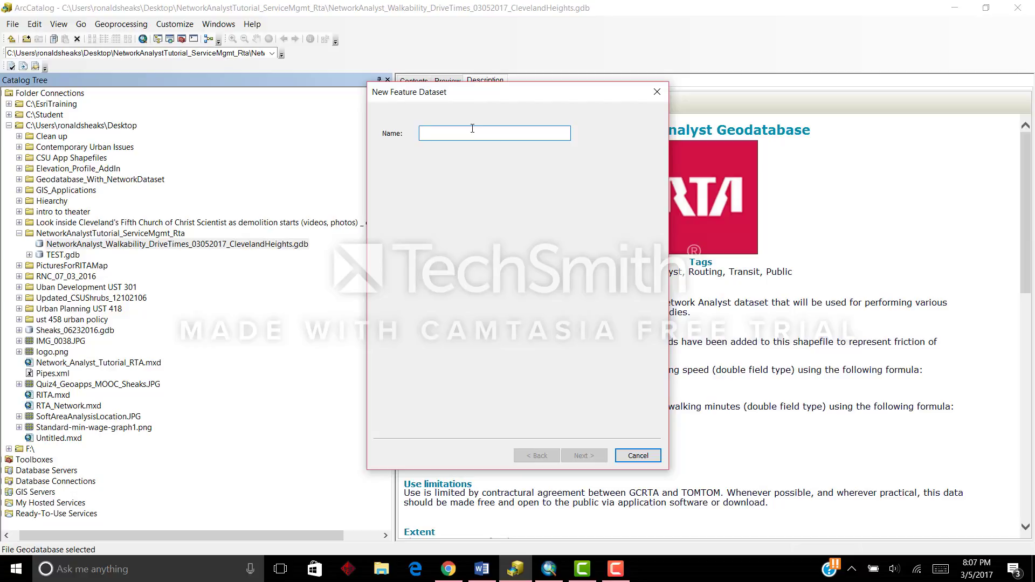
text(CH_NETWORK)
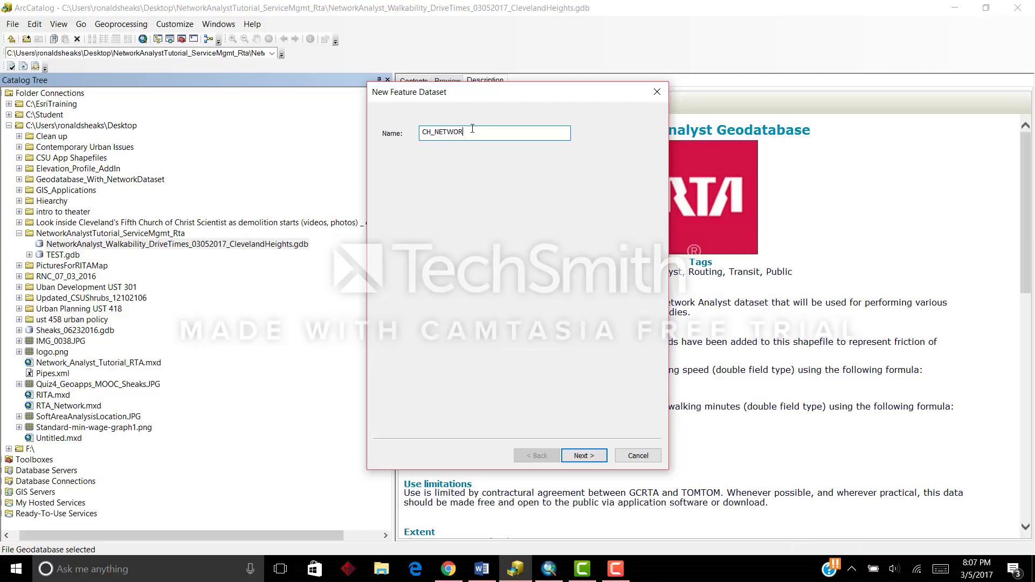
click(584, 456)
Search for Ohio, choose NAD 1983 (CORS96) StatePlane Ohio North FIPS 3401 (US Feet), and finish the dataset without a vertical system and with default tolerances.
scroll(490, 245, down, 5)
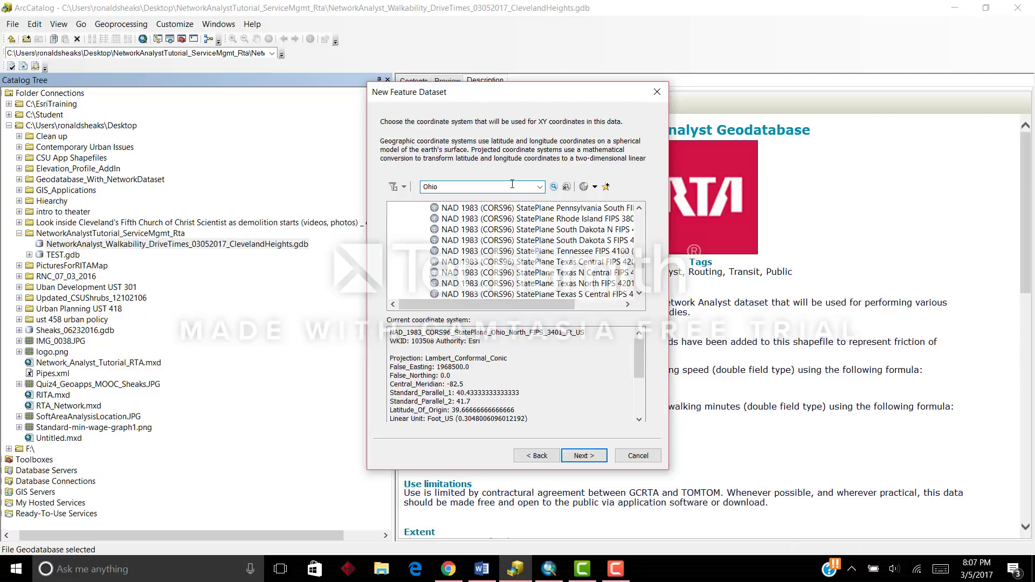
key(Return)
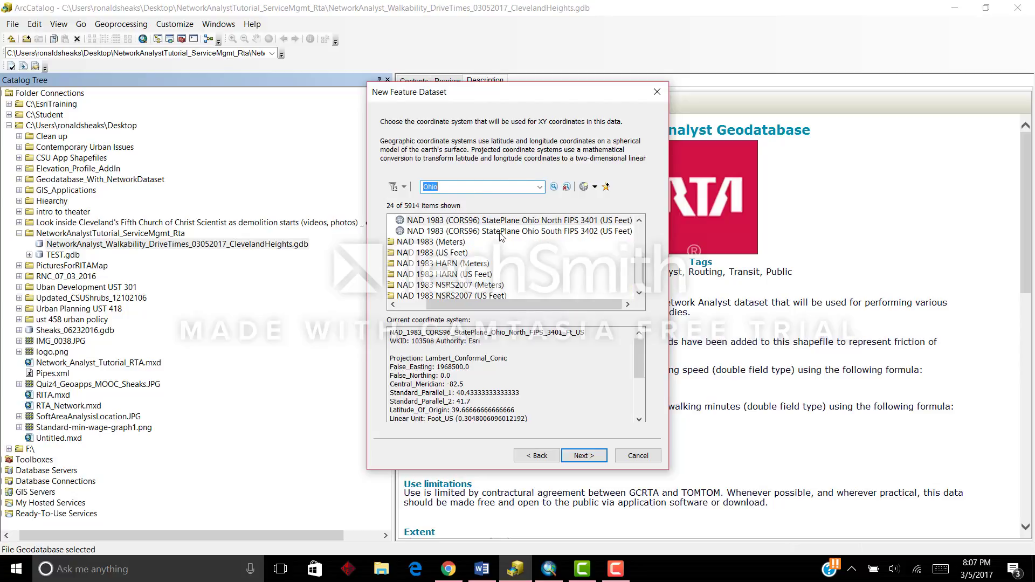
click(513, 222)
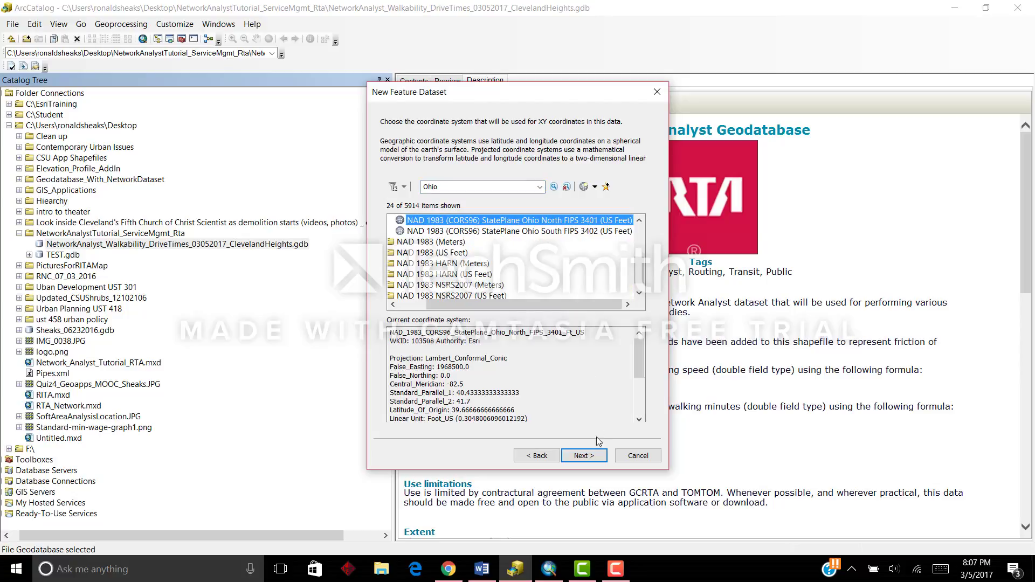
click(596, 459)
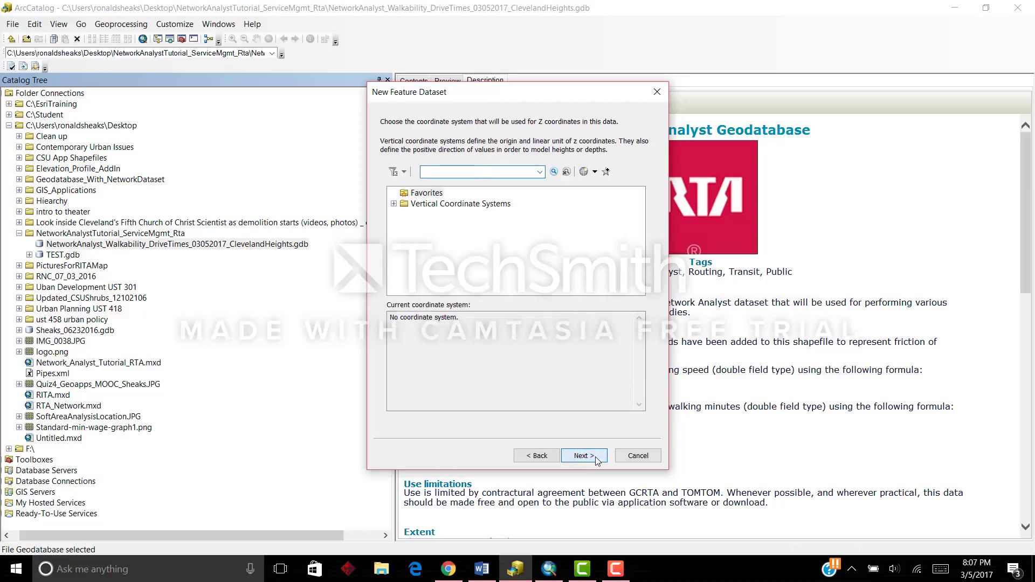
click(597, 460)
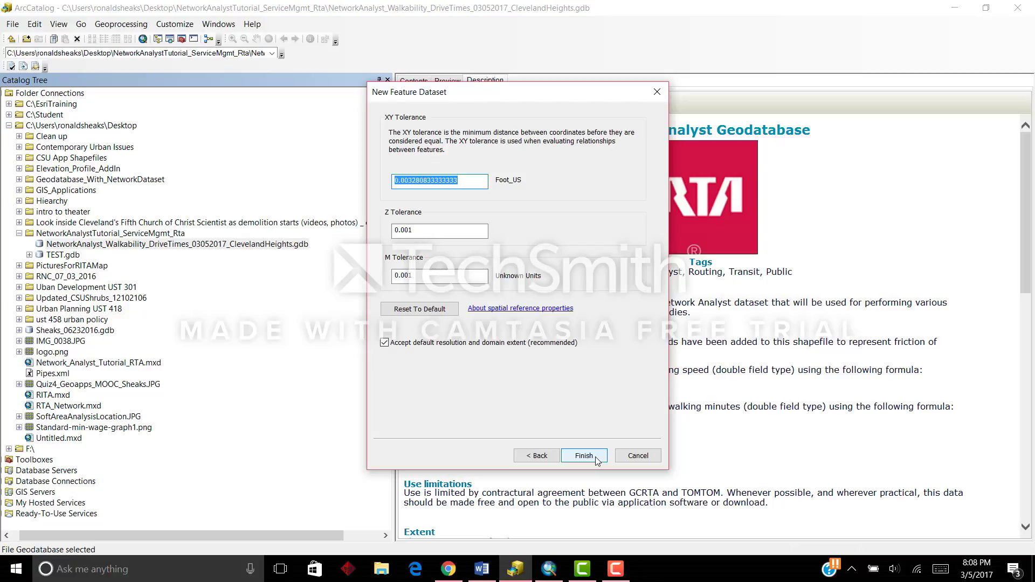
click(584, 455)
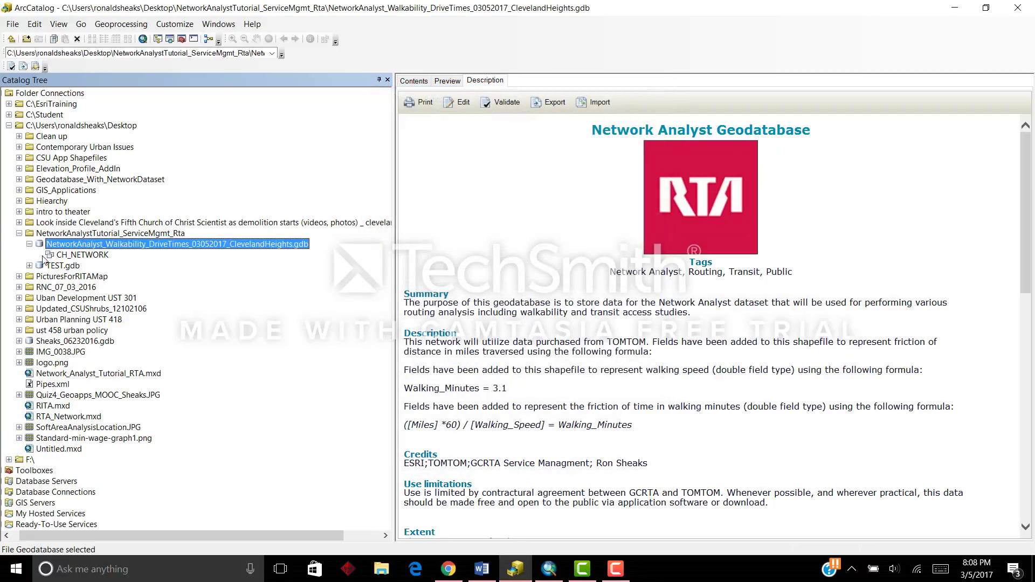
Select the CH_NETWORK feature dataset and check whether the Network Analyst extension is enabled.
click(67, 256)
right_click(65, 255)
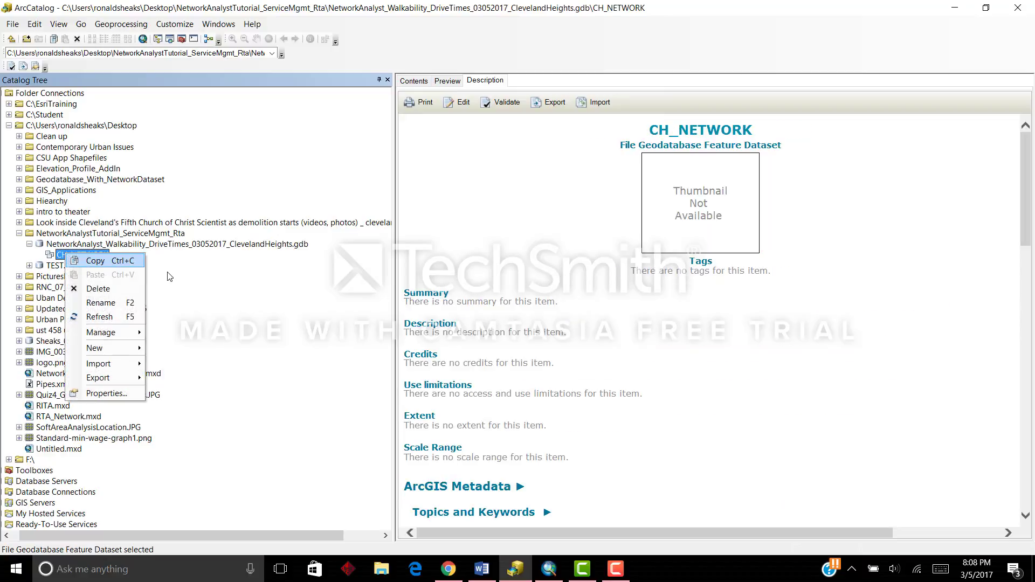
click(164, 275)
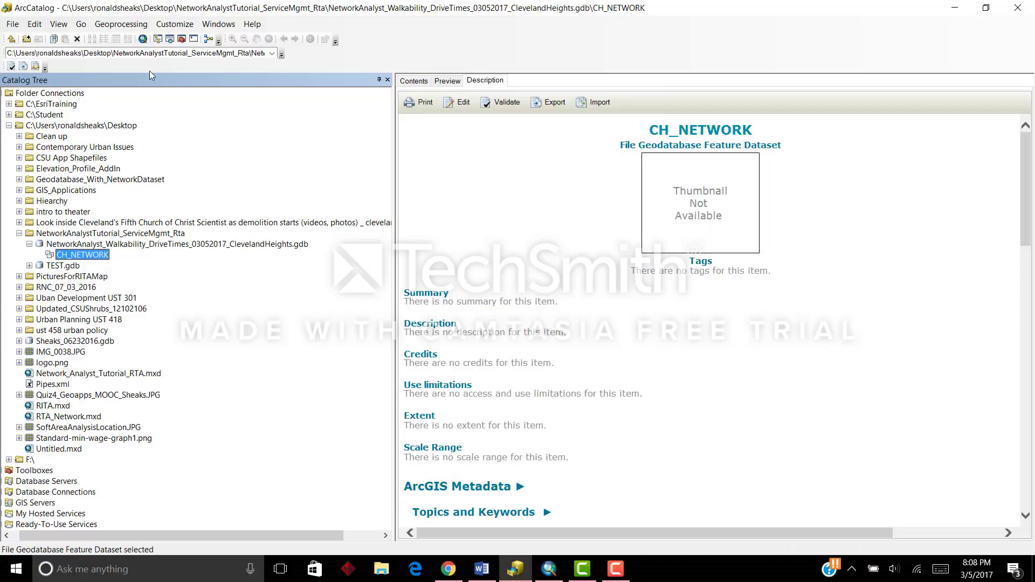
click(191, 25)
click(214, 54)
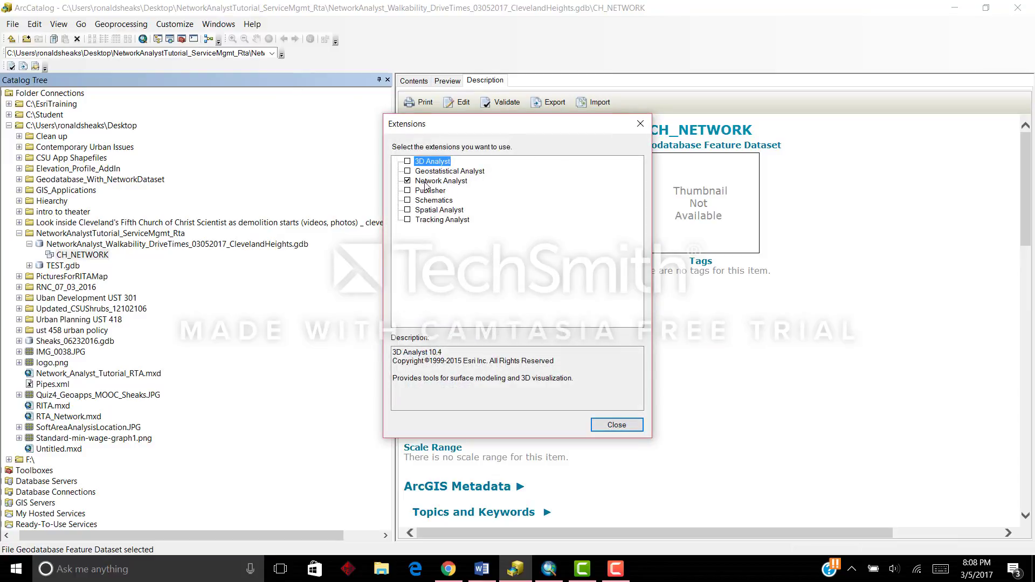
click(614, 426)
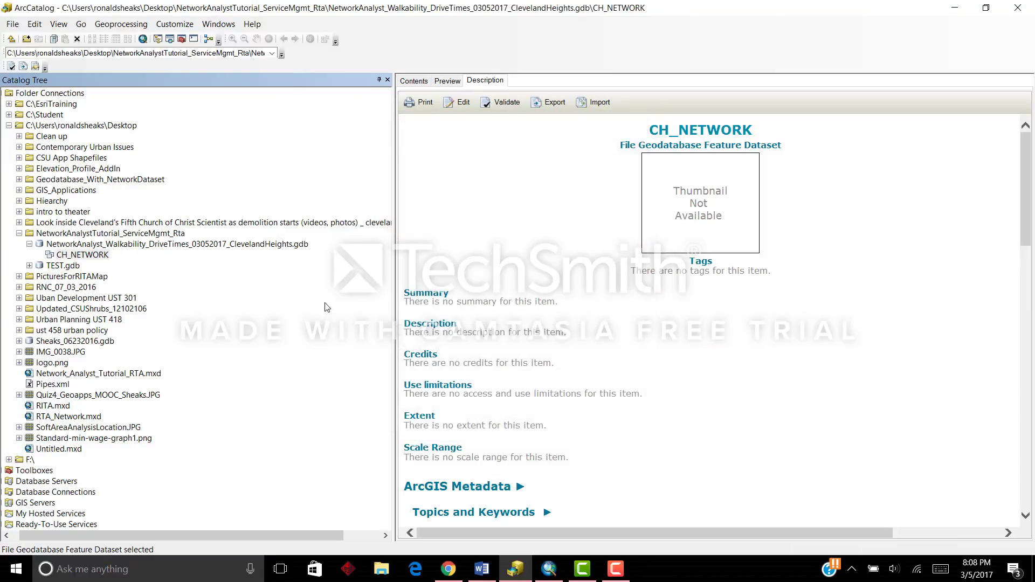
Open a single feature class import into CH_NETWORK and select CH_NET from the NET dataset of TEST.gdb as input.
right_click(85, 261)
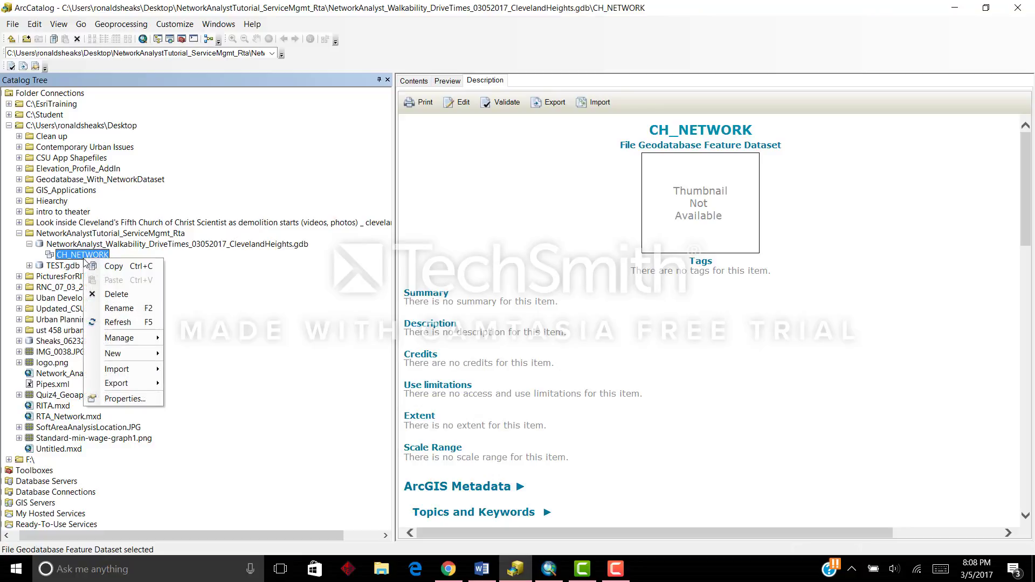
mouse_move(134, 369)
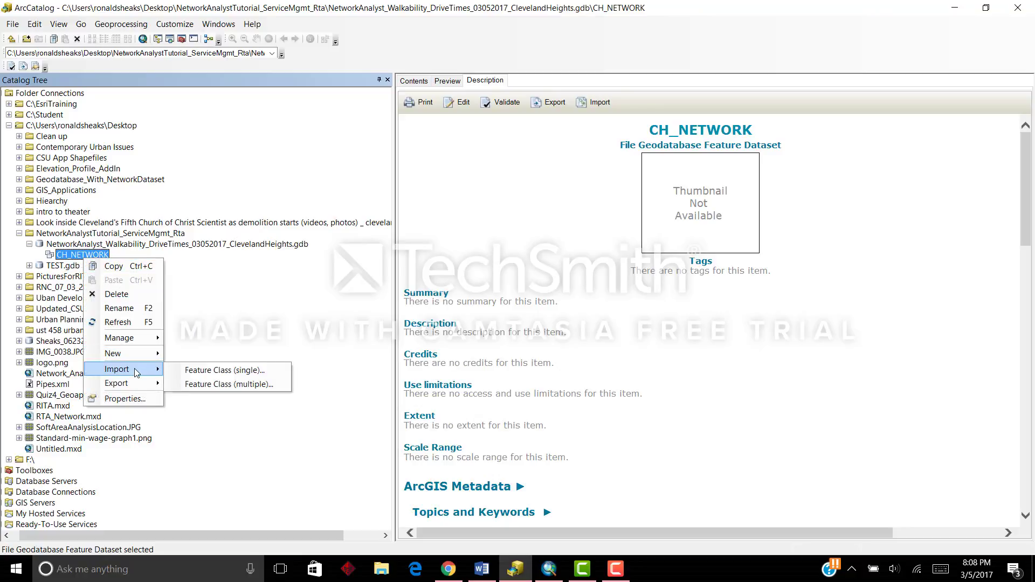
click(202, 372)
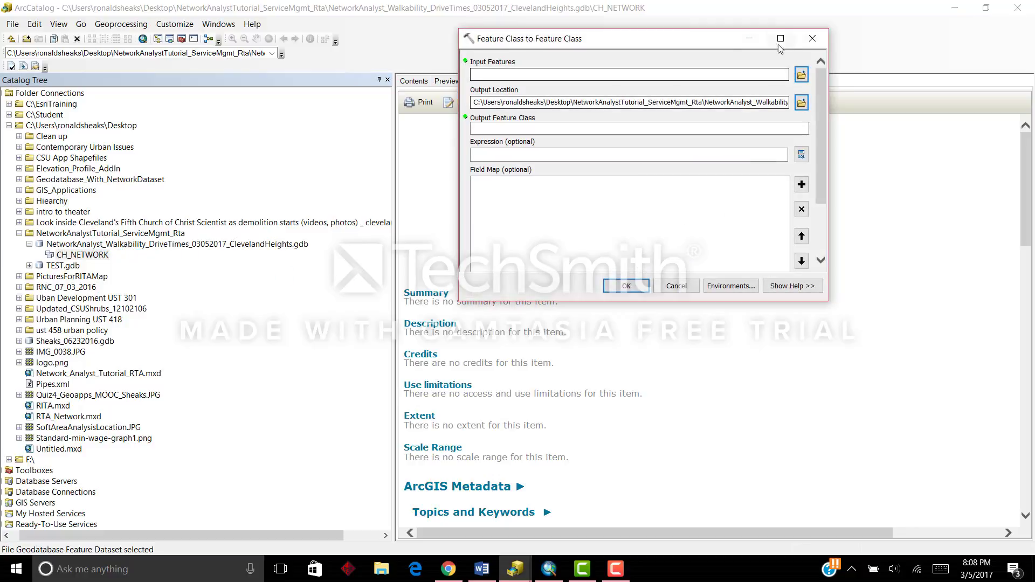
click(801, 75)
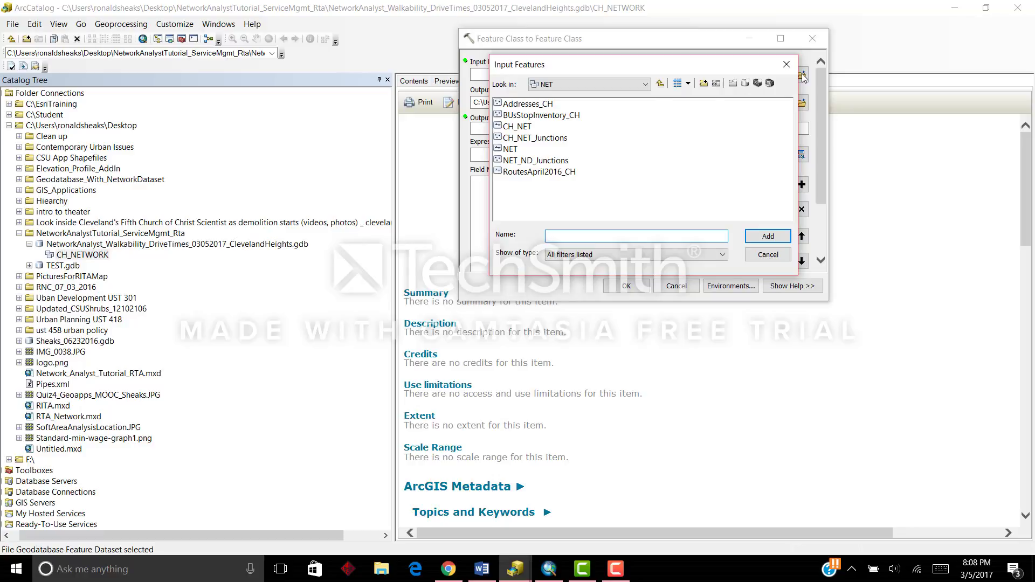
click(660, 84)
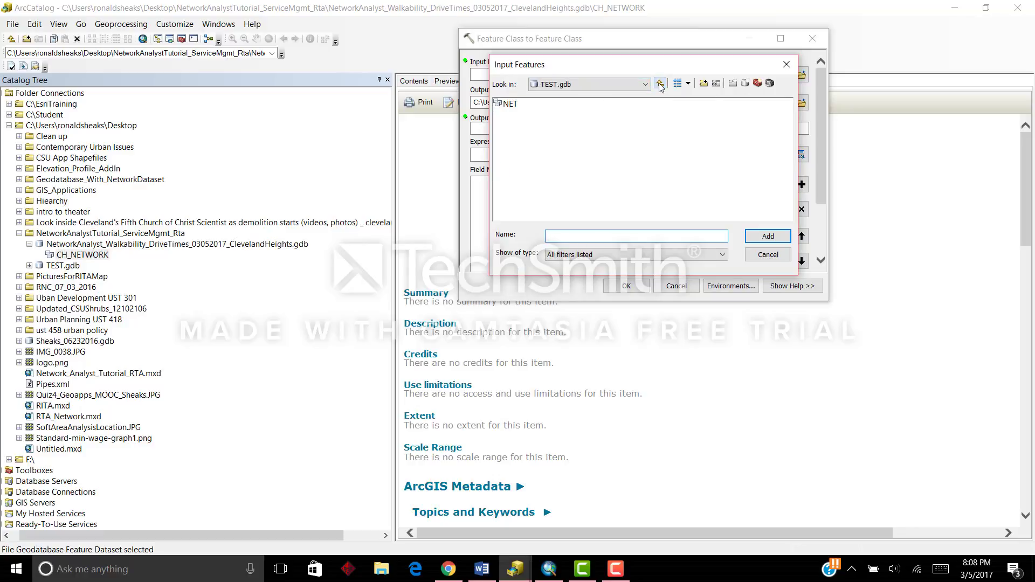
click(660, 84)
click(515, 116)
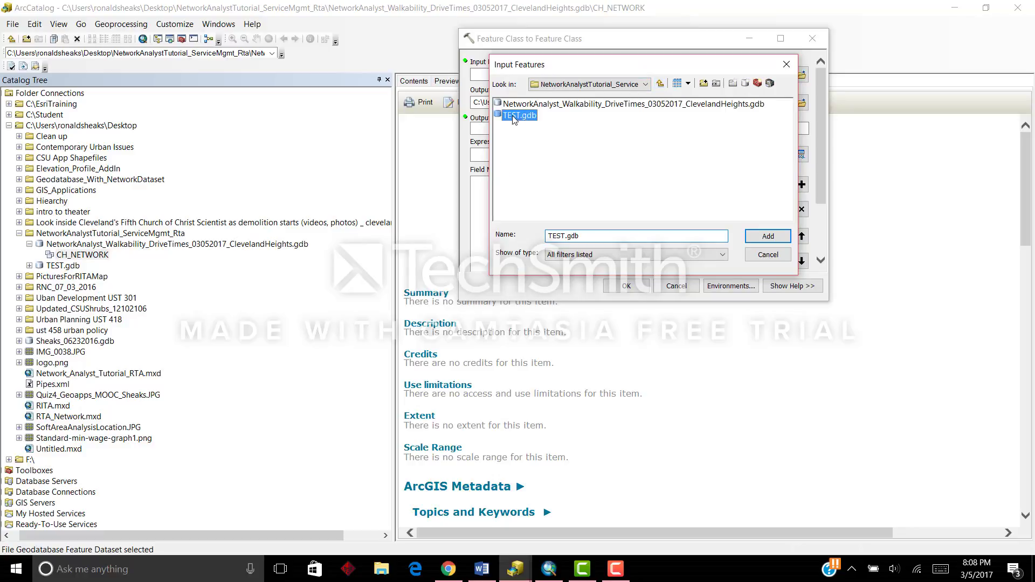
double_click(515, 117)
double_click(513, 106)
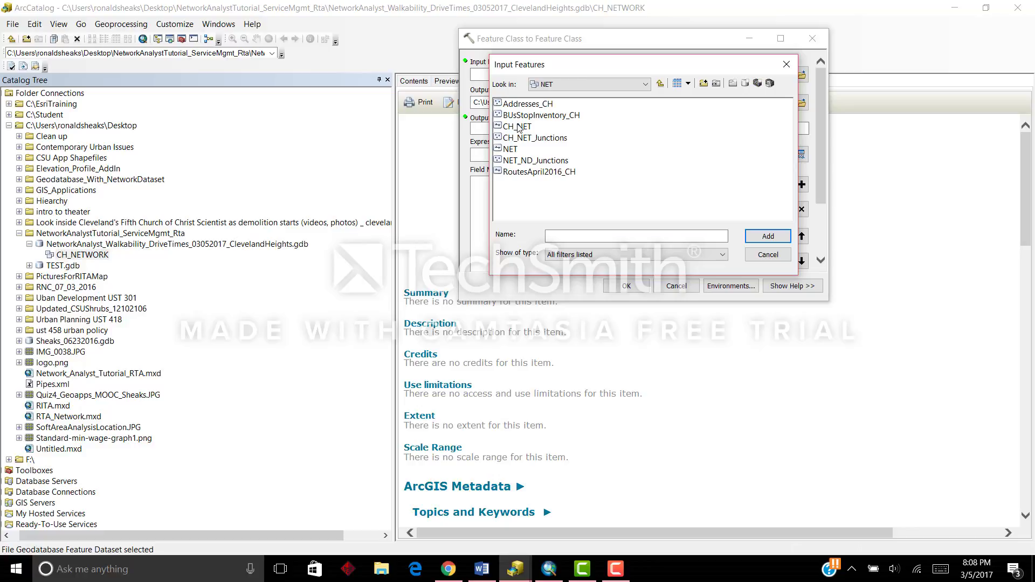
click(518, 128)
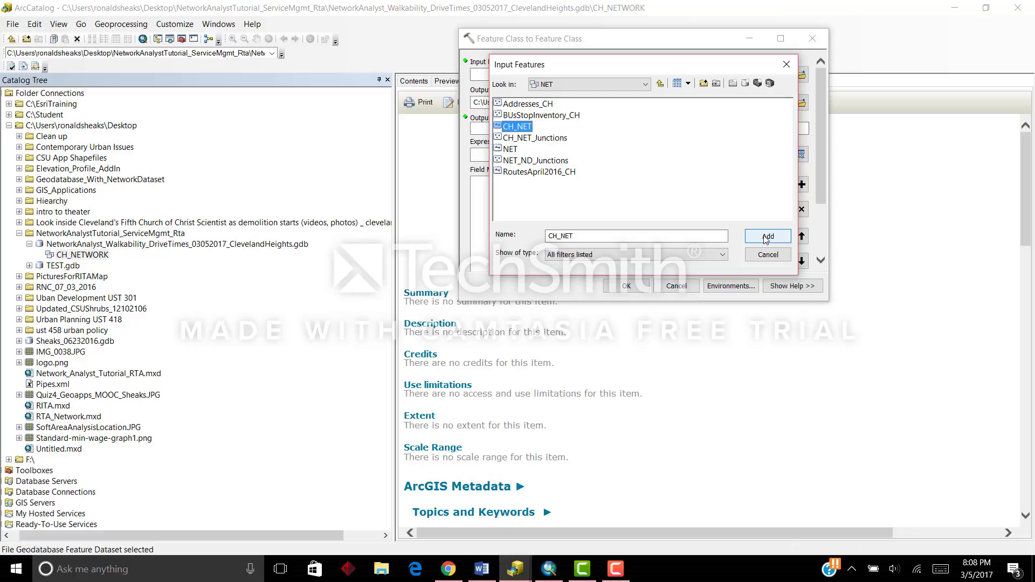
Switch to ArcMap to check the edit session status, and return to the import in ArcCatalog.
click(550, 568)
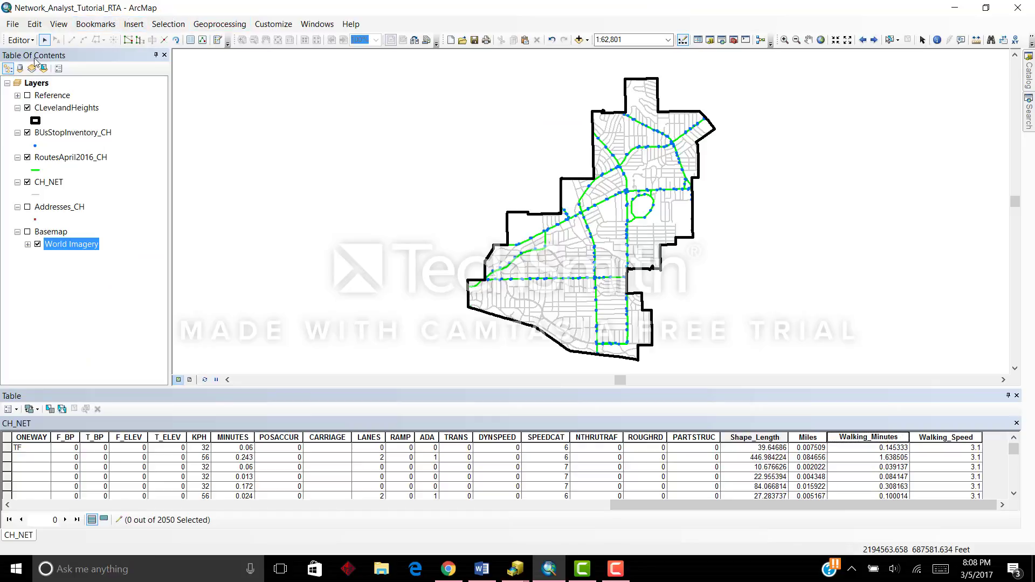
click(21, 41)
click(24, 43)
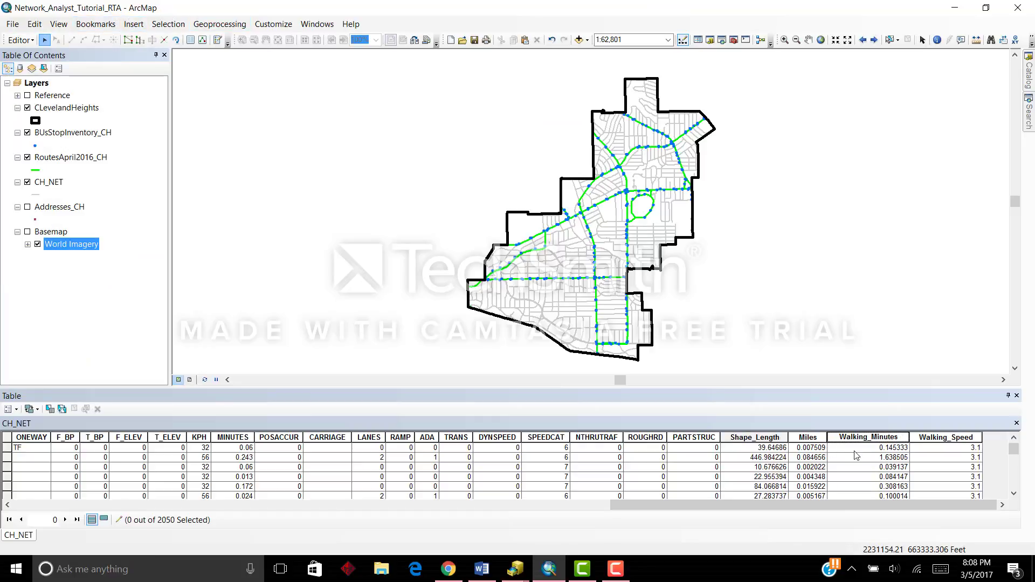
click(955, 7)
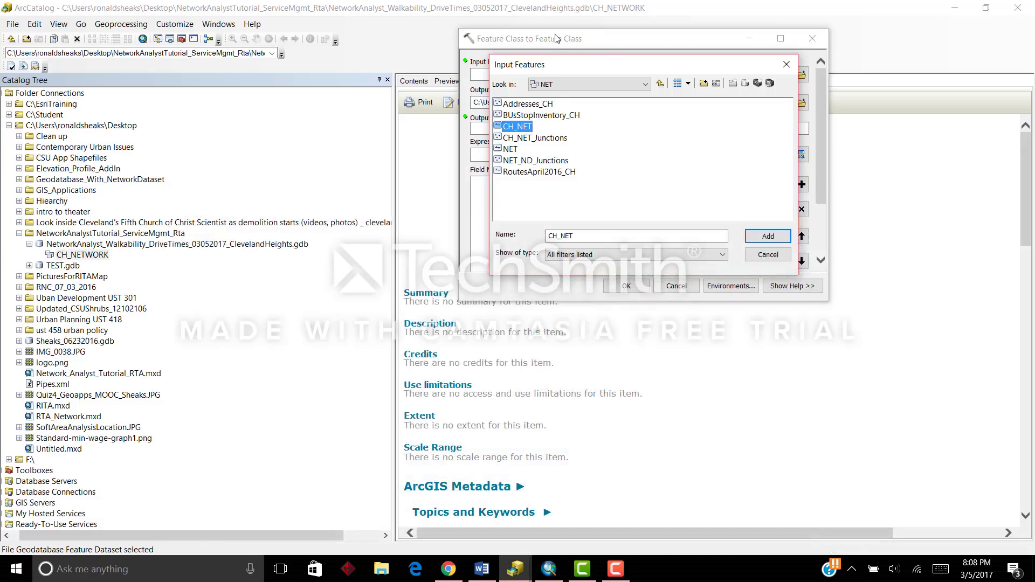
Add CH_NET as the input features, name the output feature class CH_NET, and run the import.
click(755, 235)
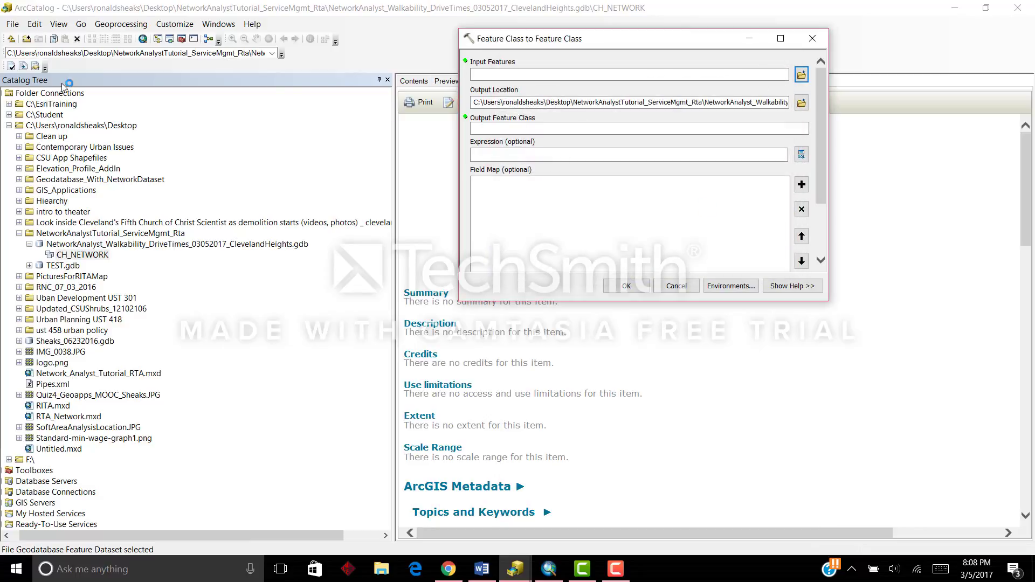
click(629, 131)
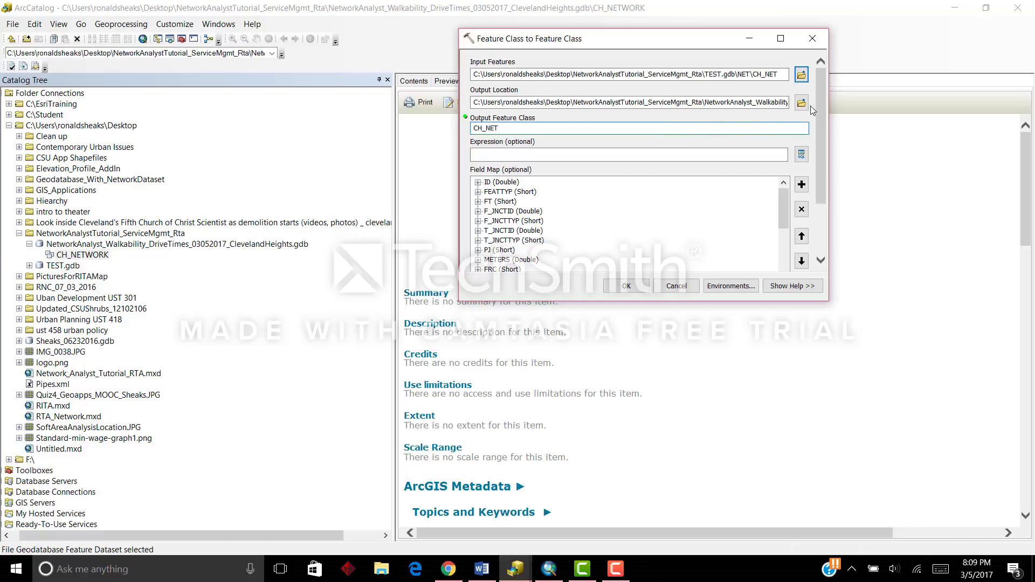
drag(817, 173, 817, 222)
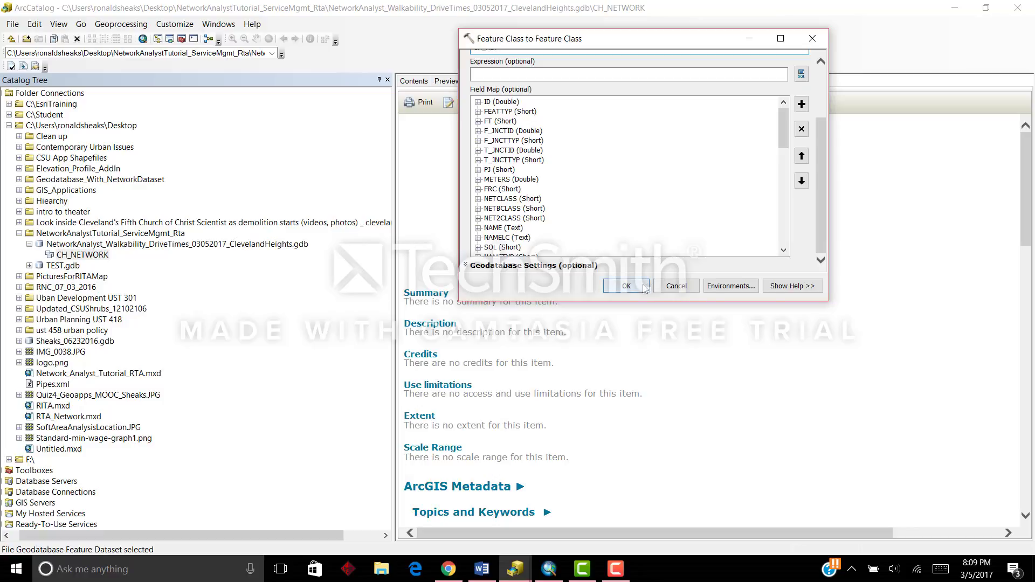
click(627, 286)
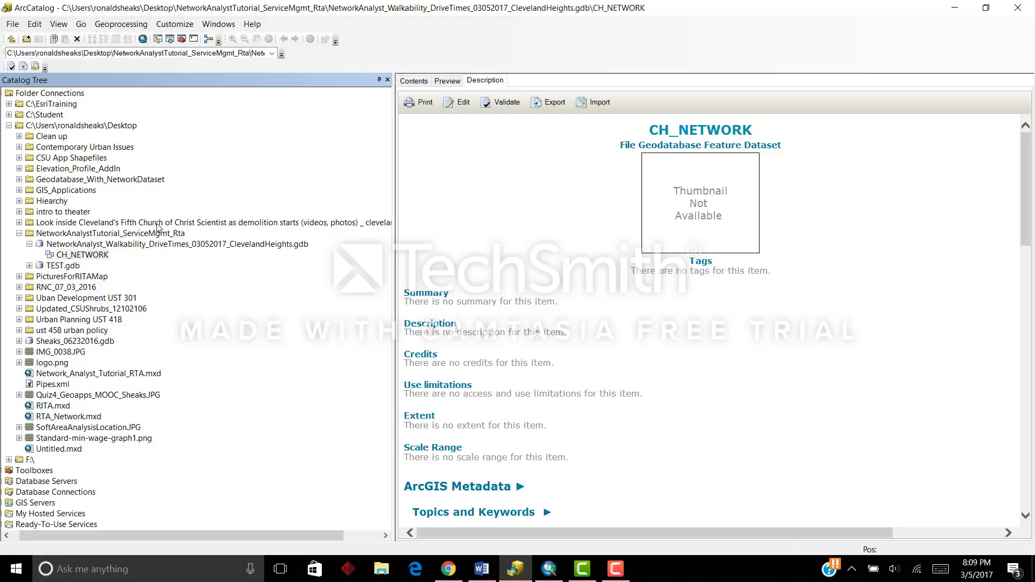
Start a new network dataset in CH_NETWORK, keeping the name CH_NETWORK_ND and version 10.1.
right_click(105, 255)
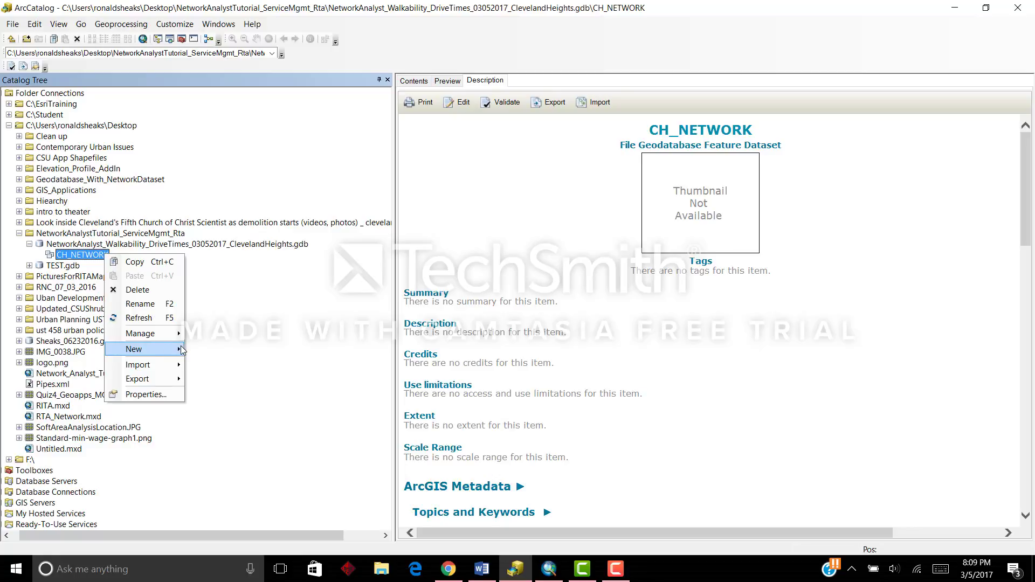
mouse_move(181, 349)
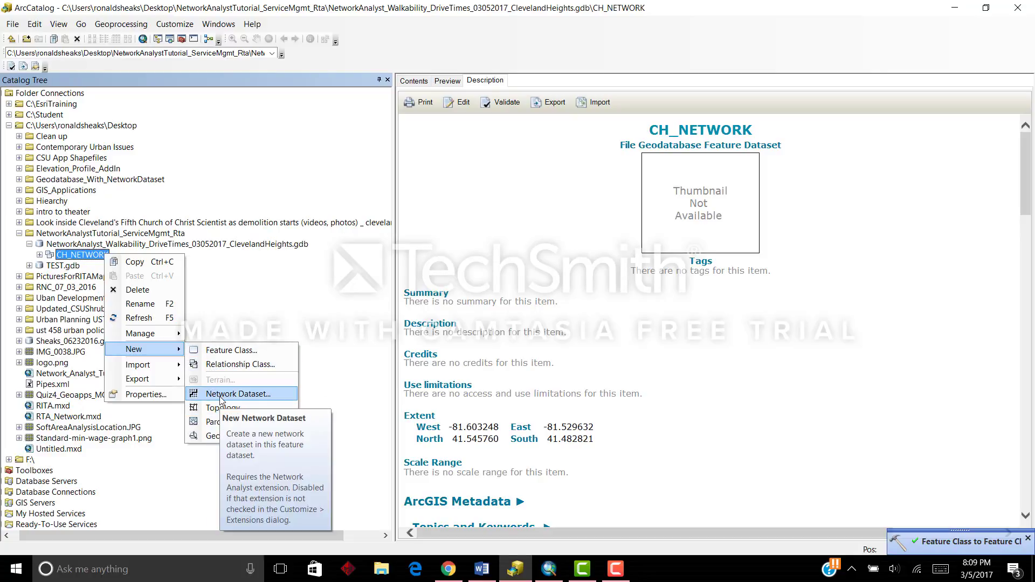
click(220, 398)
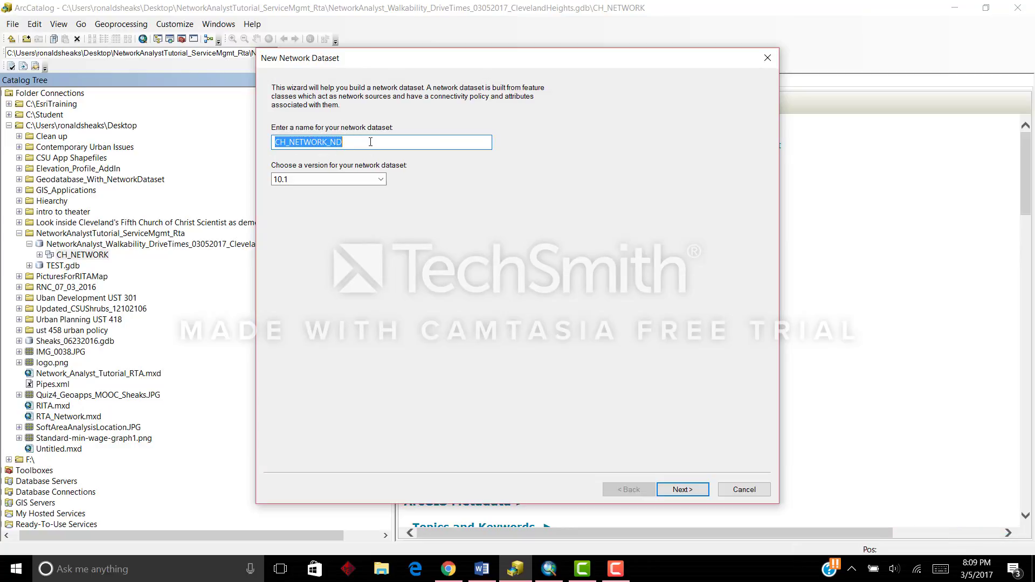
click(689, 491)
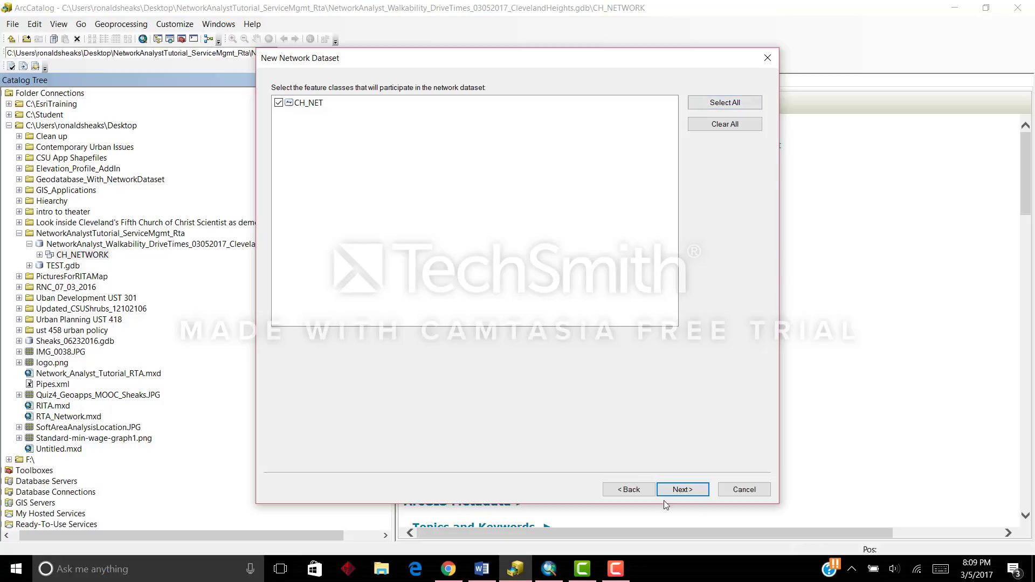
Use CH_NET as the participating feature class, model turns with Global Turns, and accept the default connectivity settings.
click(692, 491)
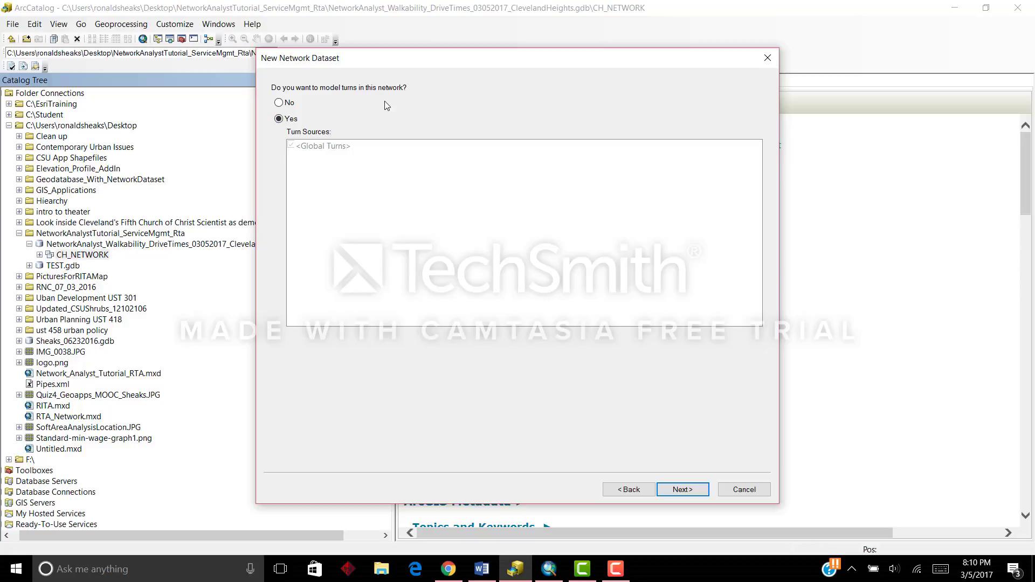
click(675, 487)
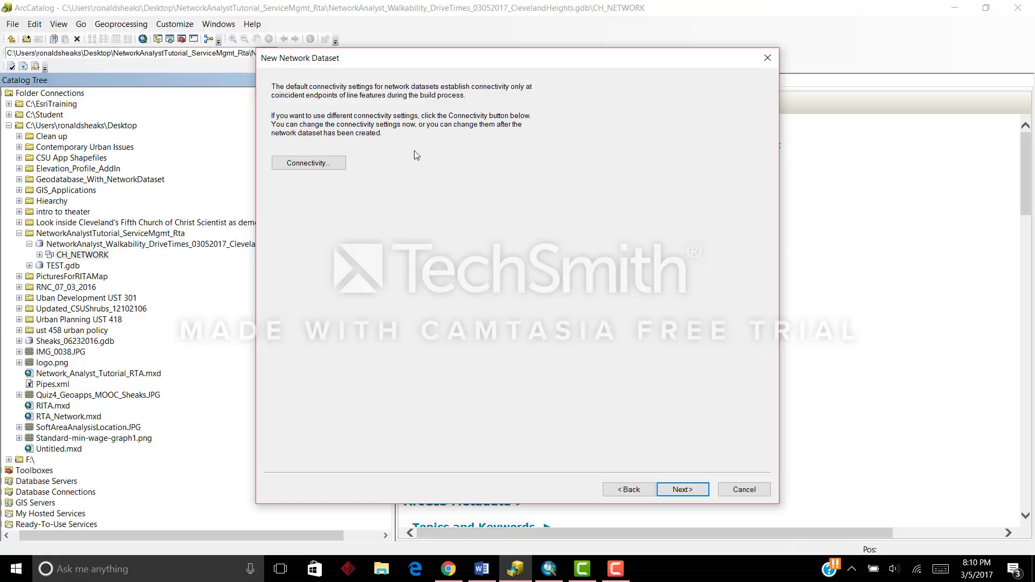
click(683, 490)
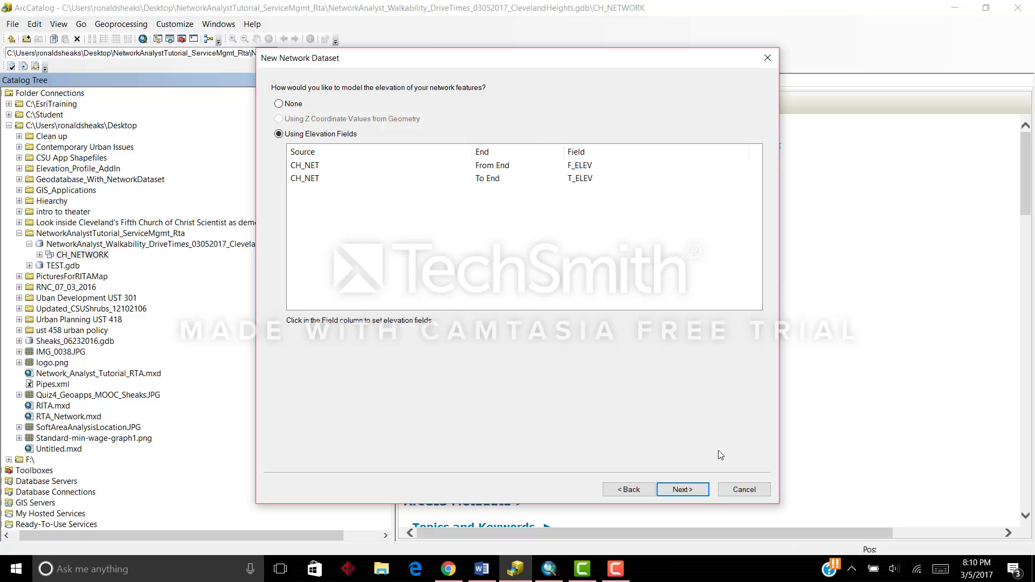
Accept the elevation fields F_ELEV and T_ELEV, and remove the Hierarchy, Meters and RoadClass attributes from the network dataset.
click(699, 496)
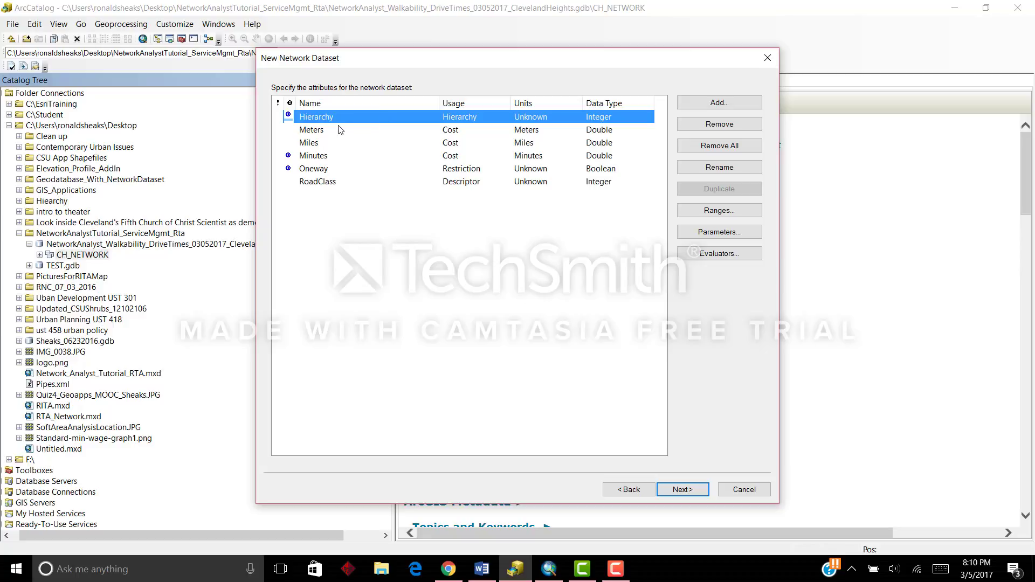
click(719, 124)
click(365, 119)
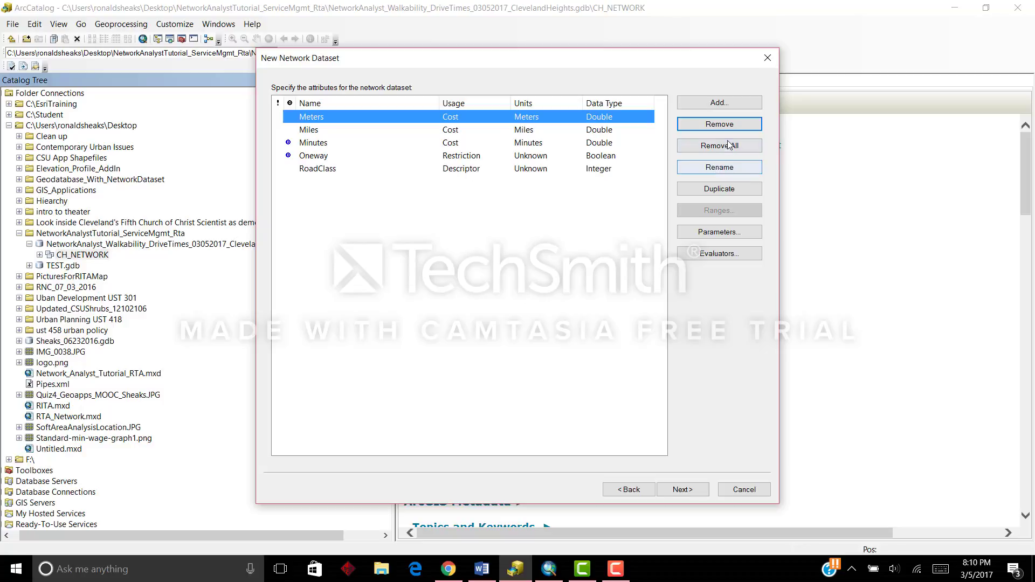
click(719, 124)
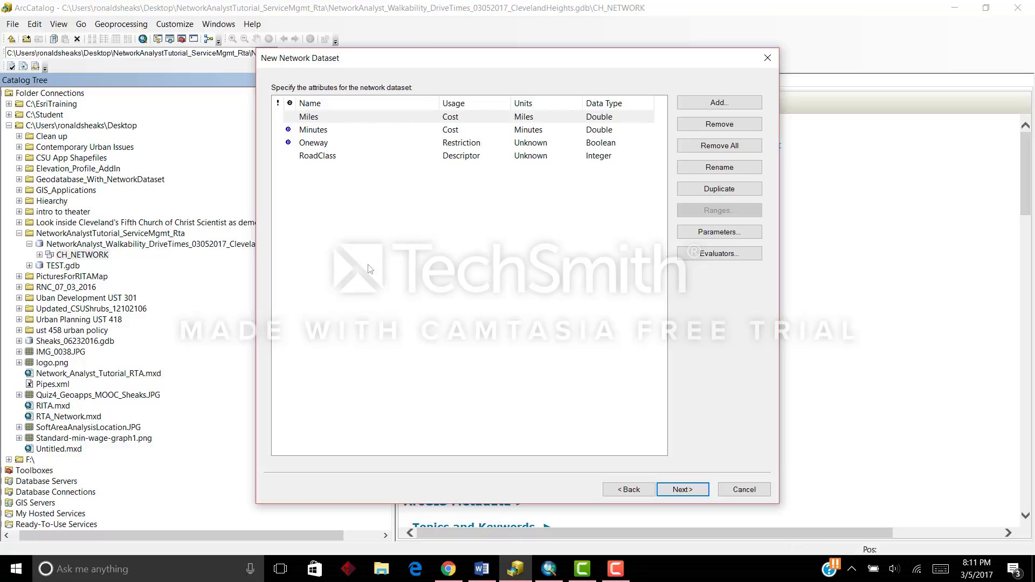
click(311, 159)
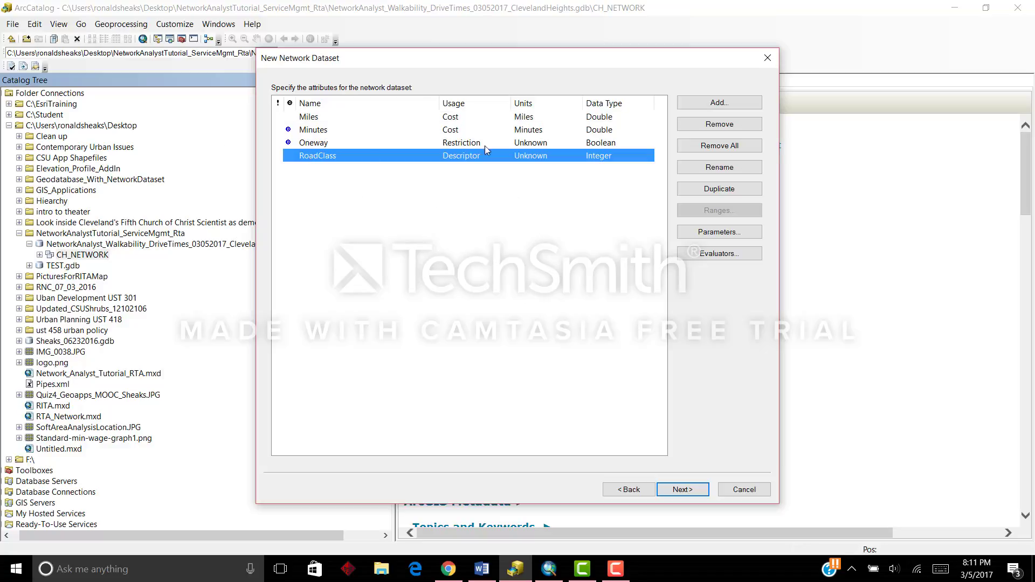
click(749, 128)
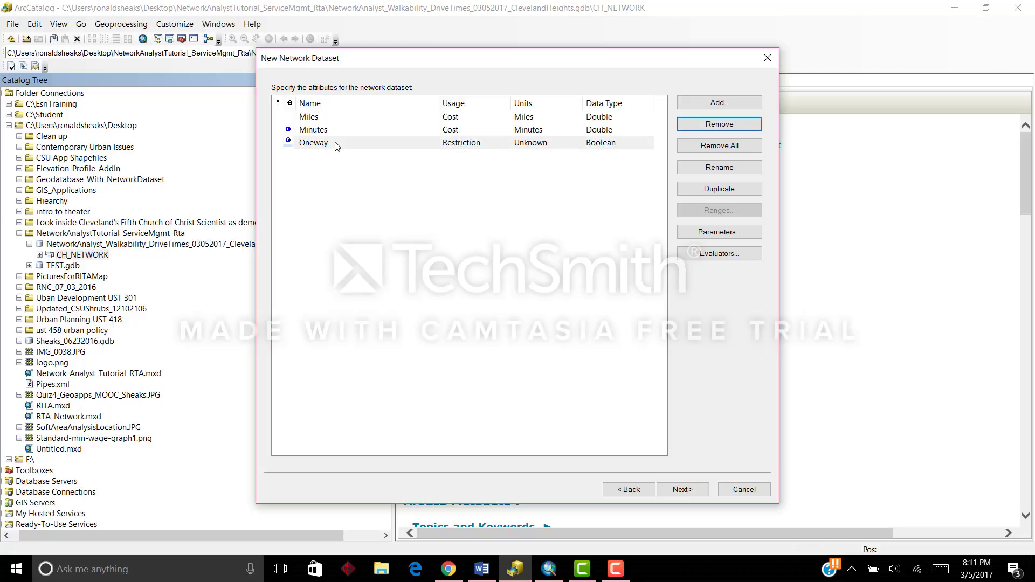
Add a cost attribute named Walking_Minutes with units Minutes and data type Double, used by default, and accept the attribute list.
click(719, 104)
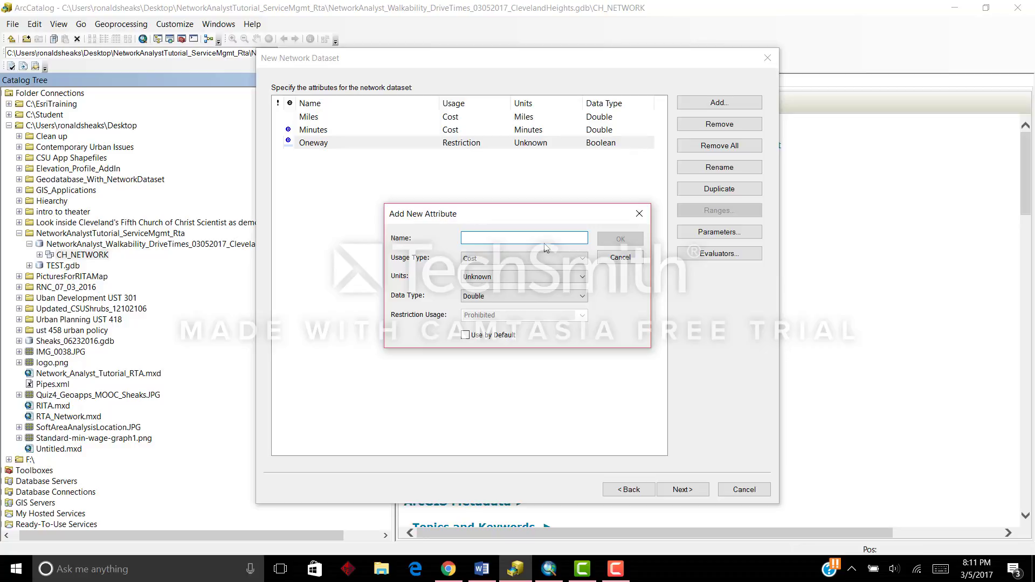
text(Walking_Minutes)
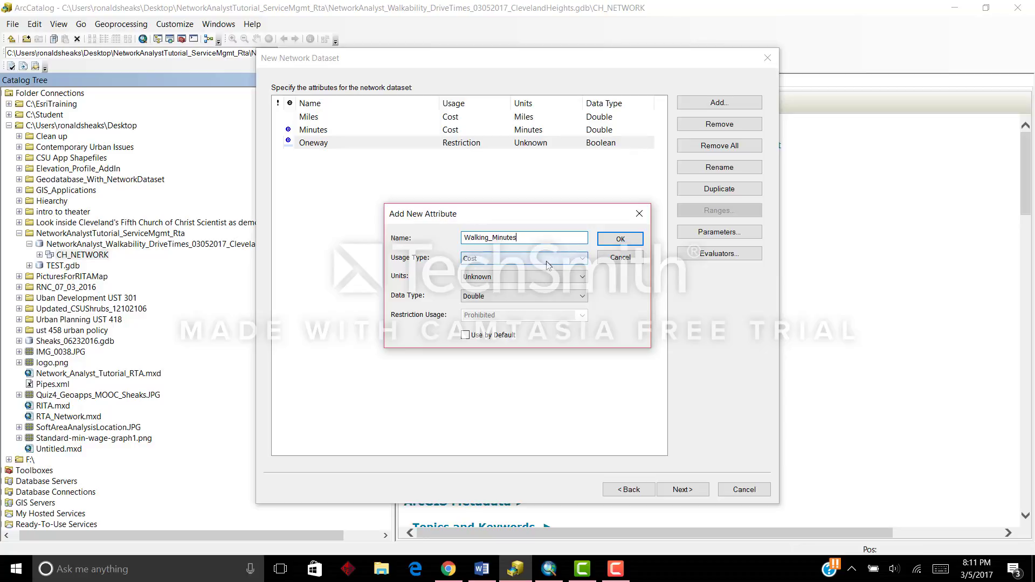
click(535, 276)
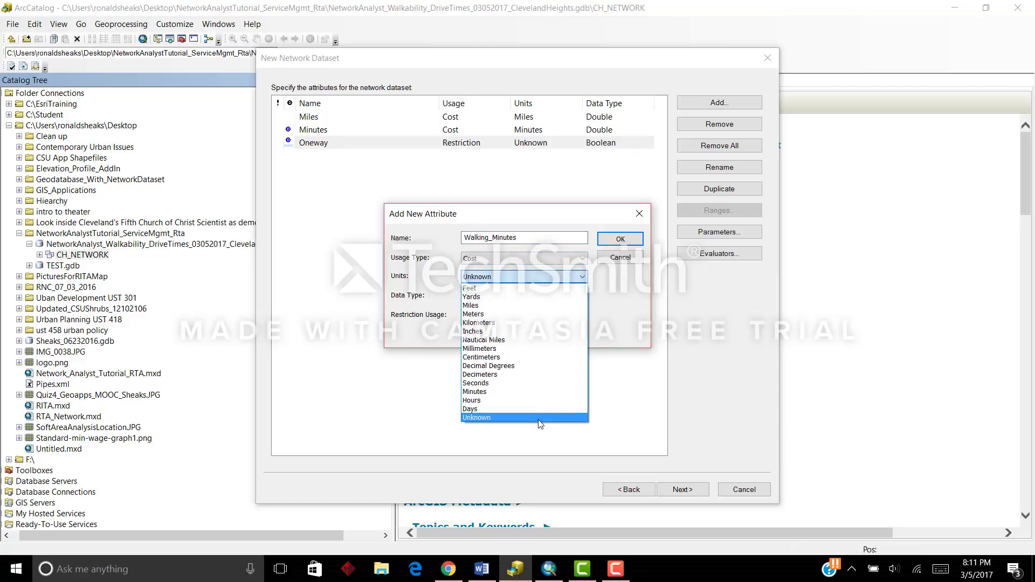
click(491, 392)
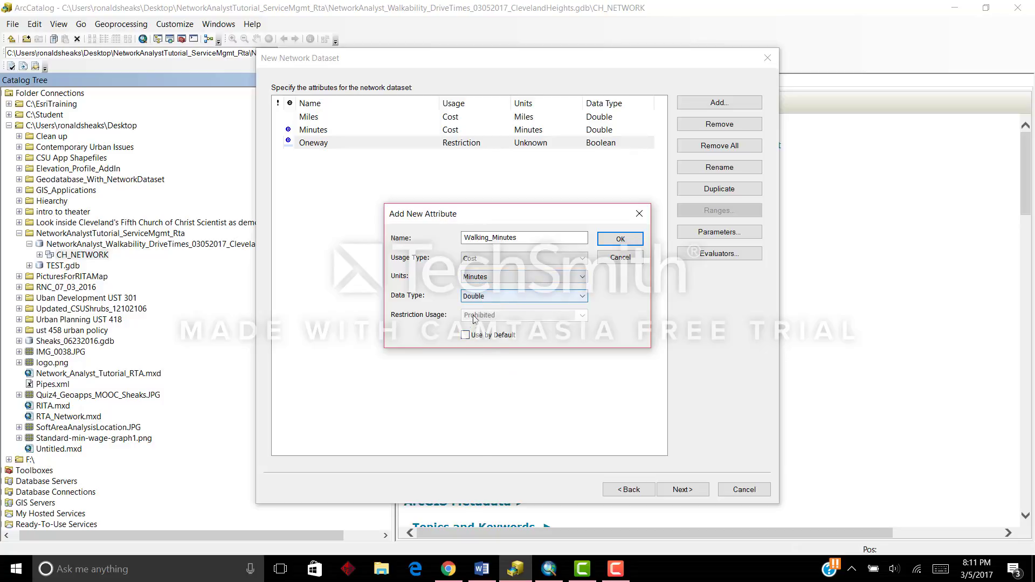
click(465, 335)
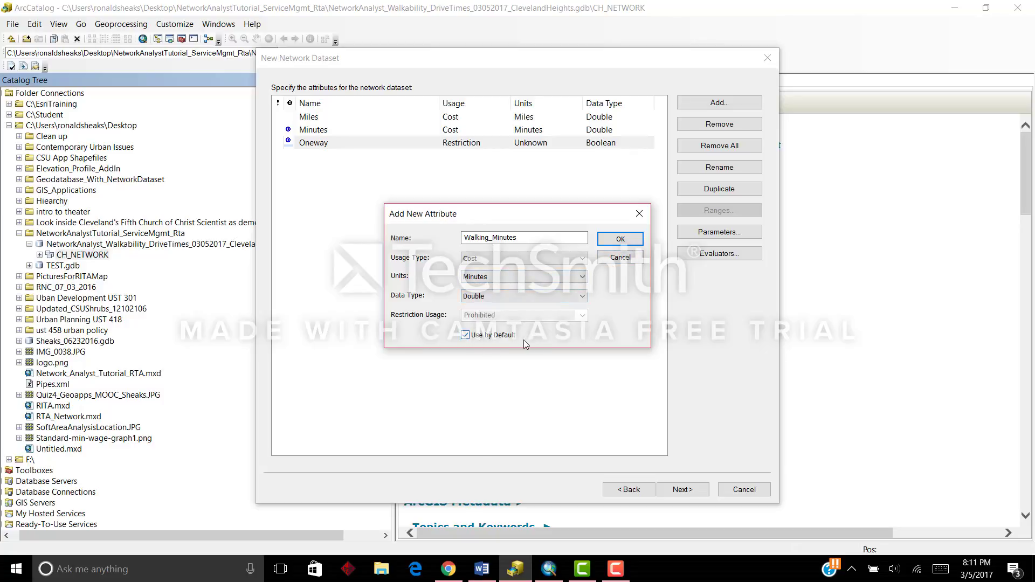
click(620, 238)
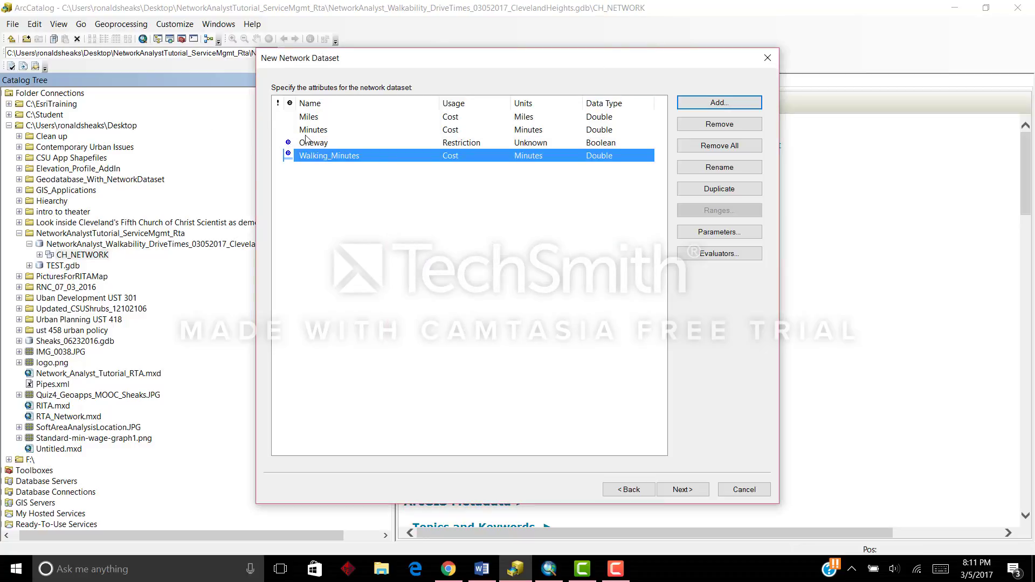
click(698, 491)
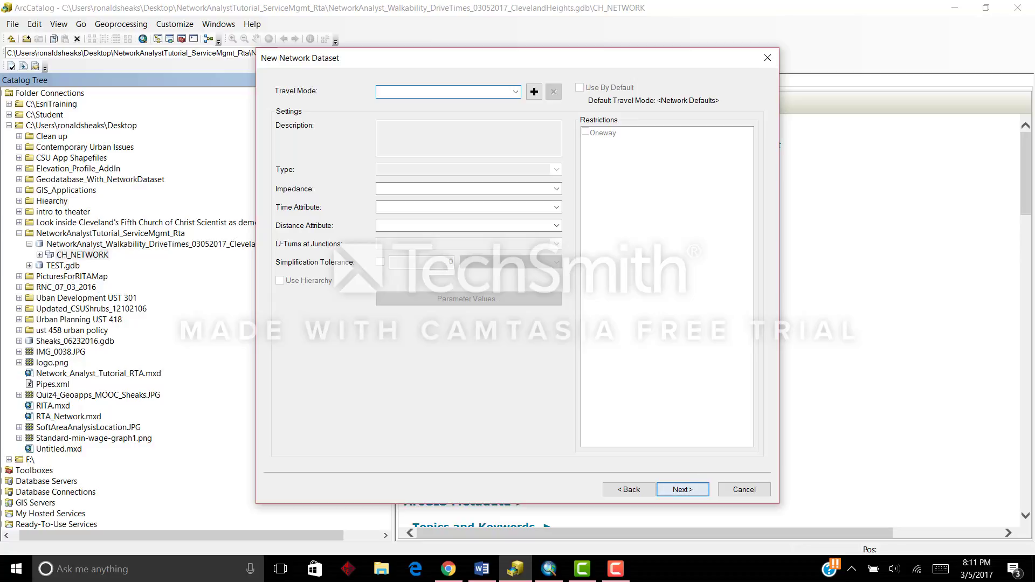
Add a travel mode named Walking copied from the network defaults, set its type to Walk, and accept the travel mode settings.
click(516, 93)
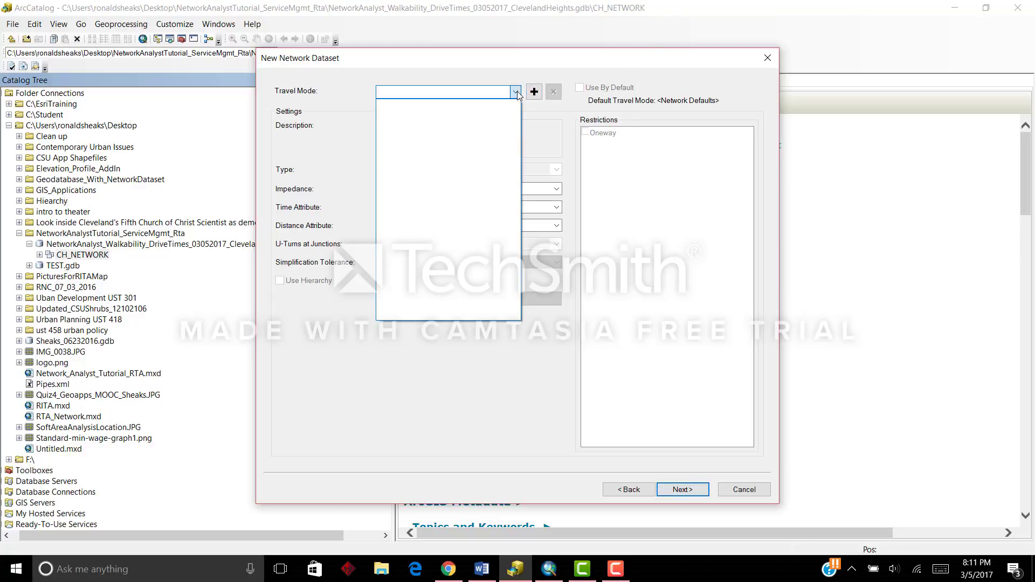
click(516, 93)
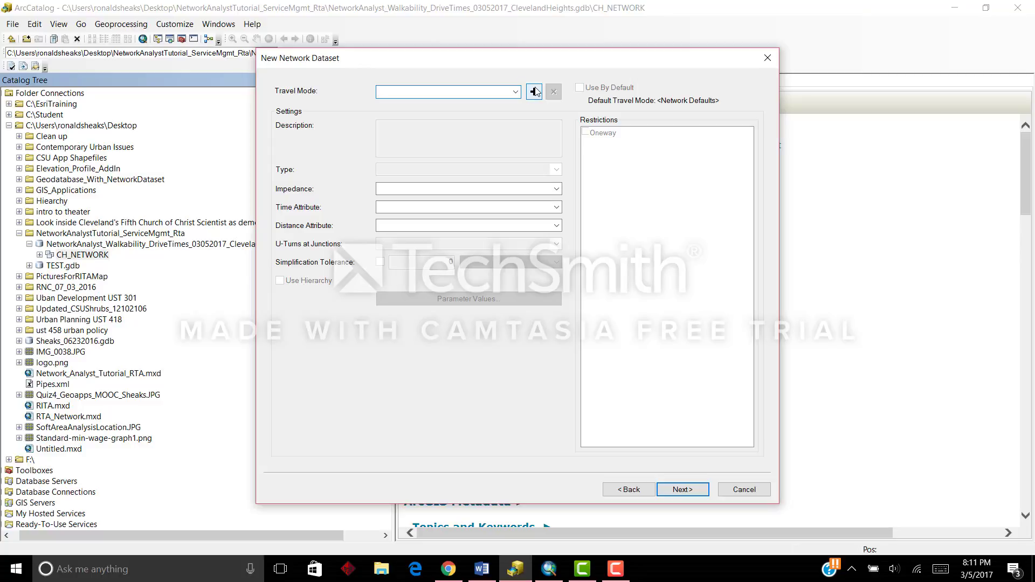
click(534, 92)
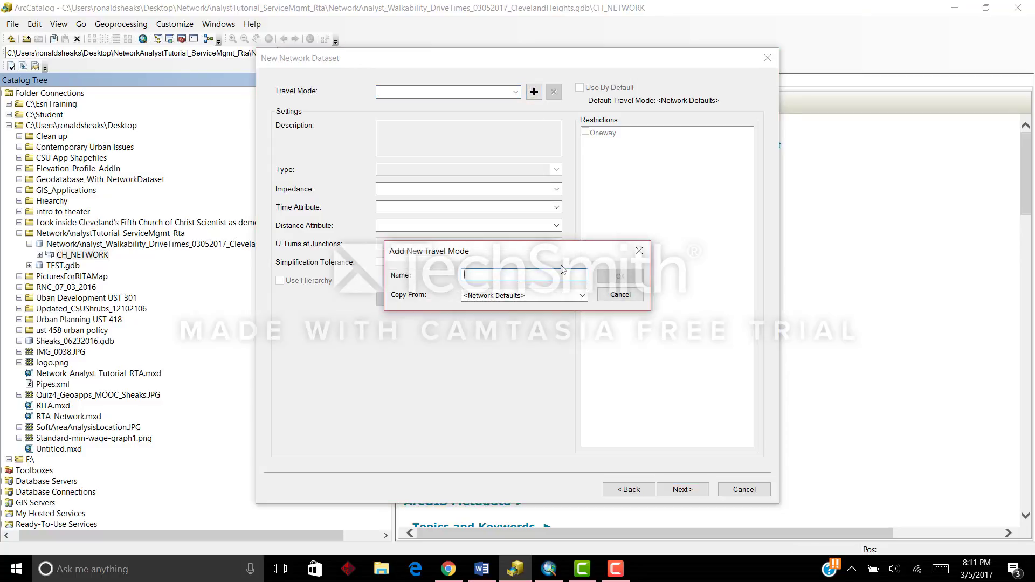
text(Walk)
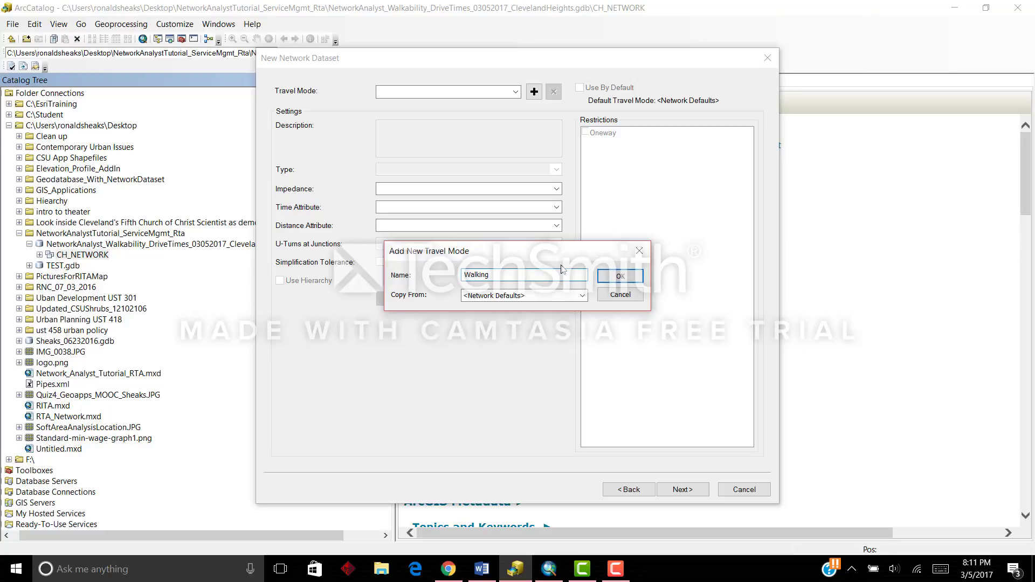
text(ing)
click(620, 276)
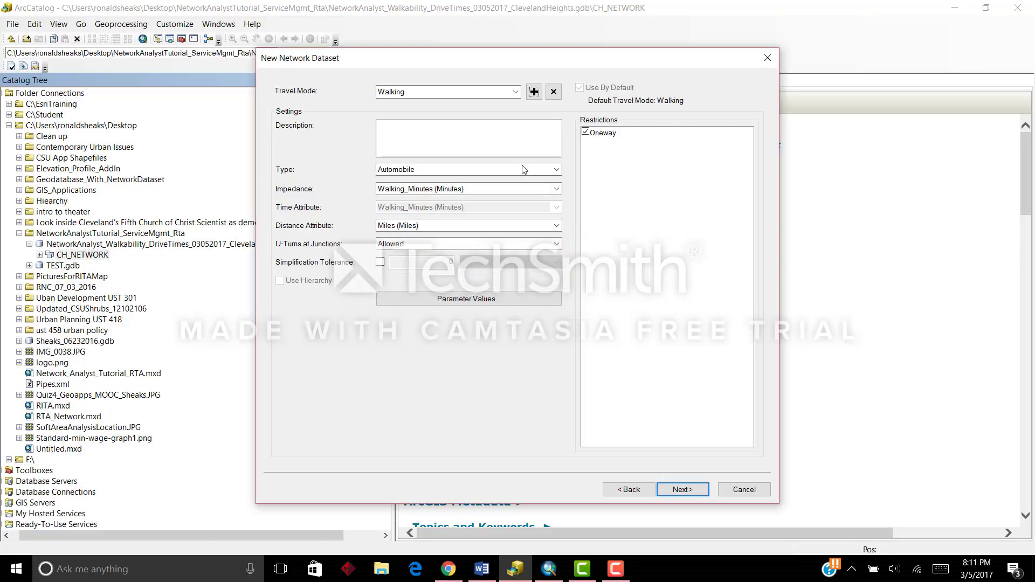
click(555, 170)
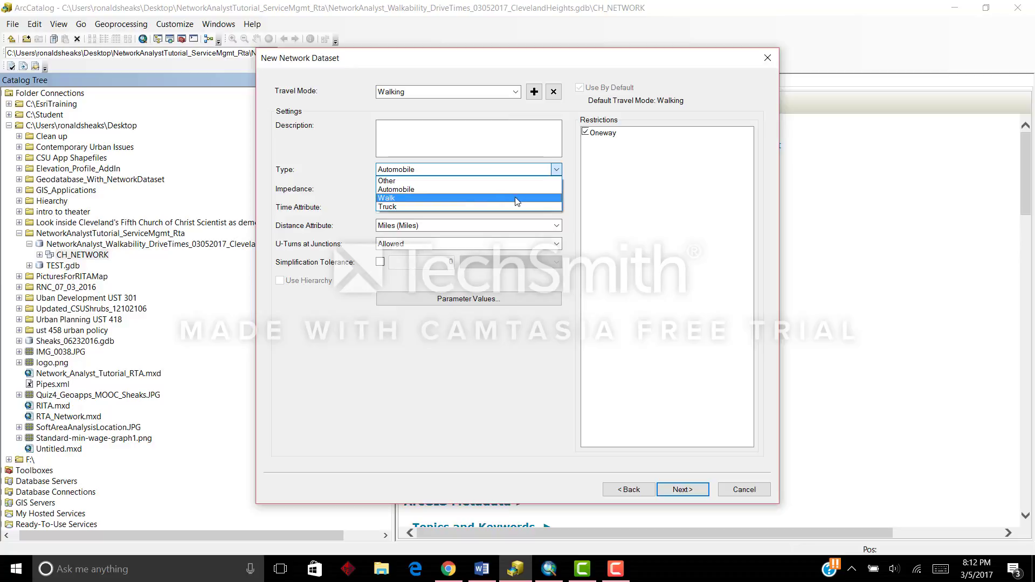
click(516, 198)
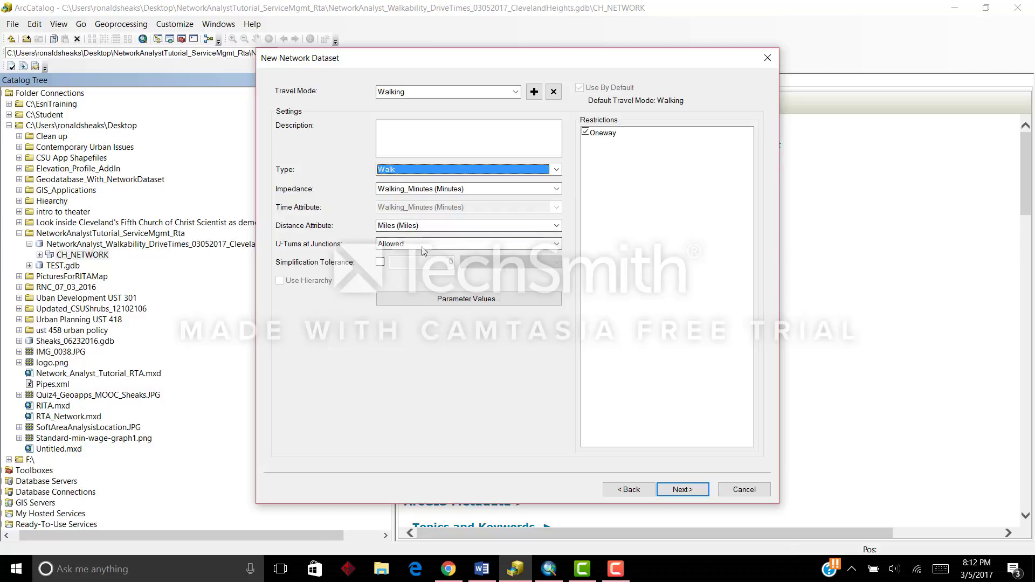
click(694, 492)
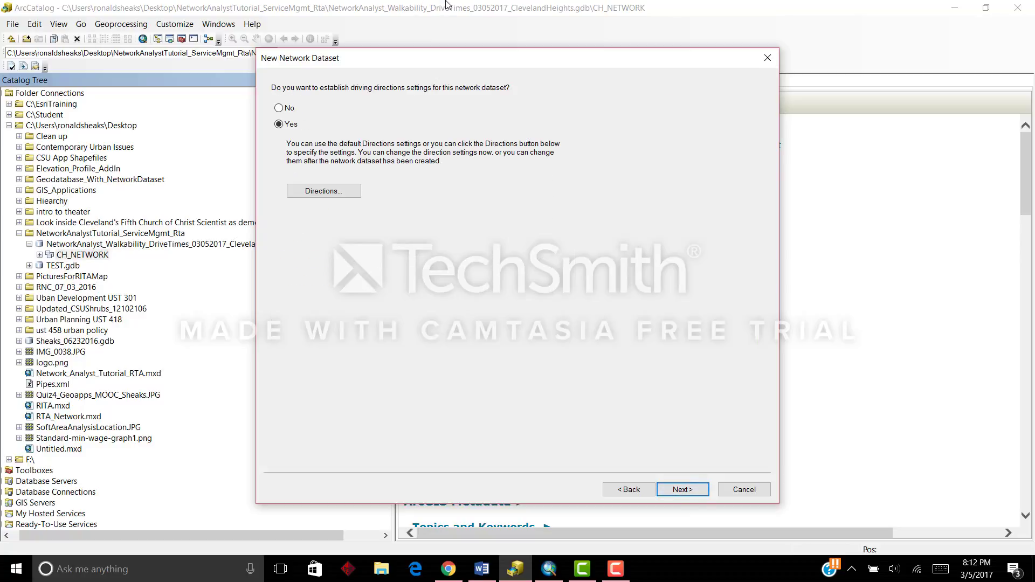
Keep the default driving directions settings, enable Build Service Area Index, and finish creating and building the network dataset.
click(697, 492)
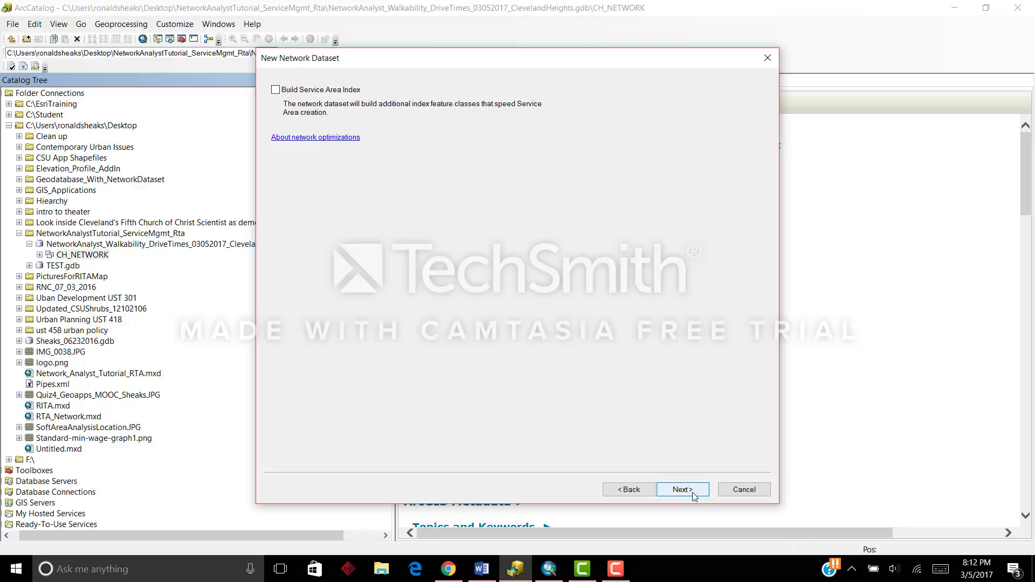
click(276, 90)
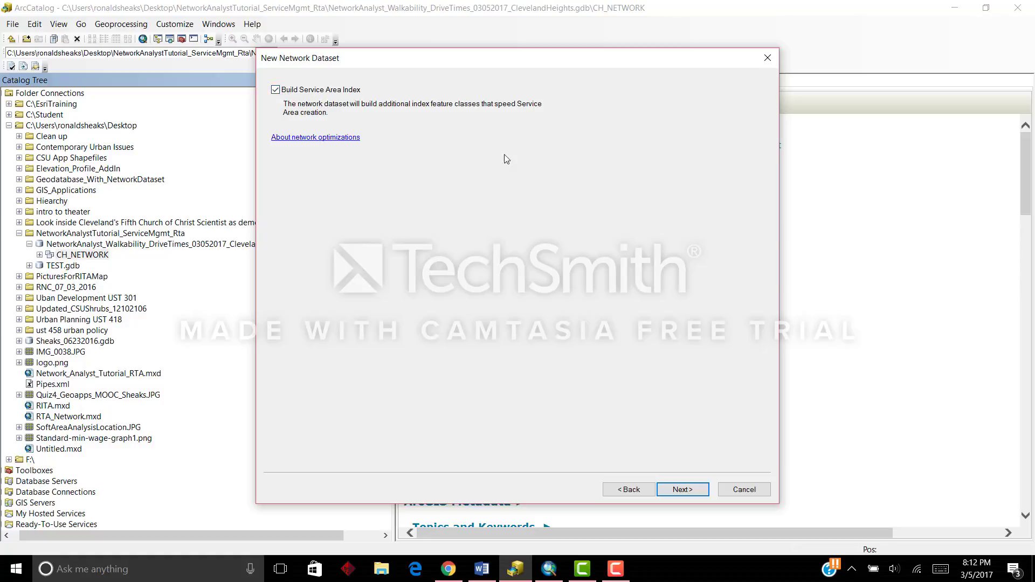
click(691, 495)
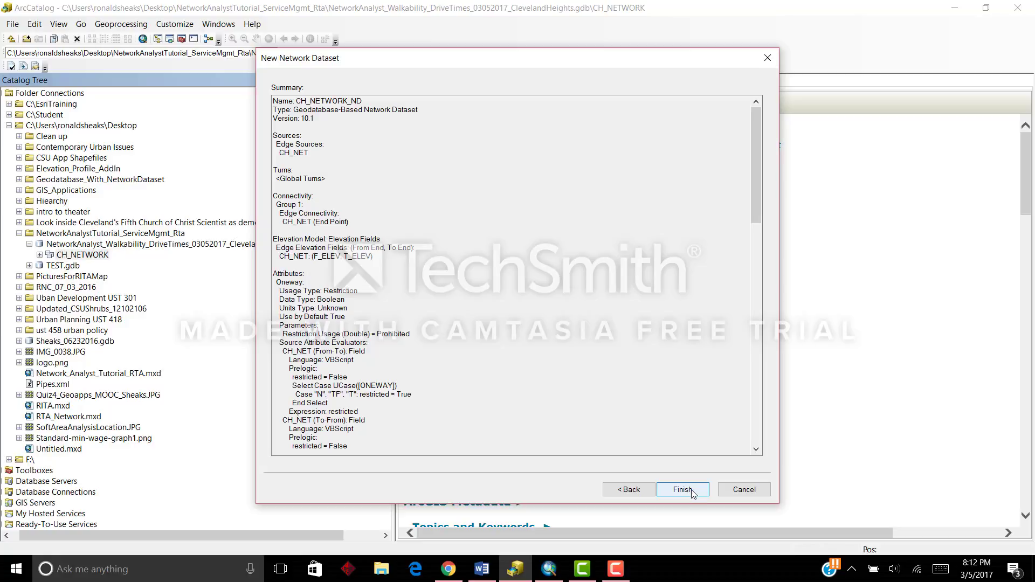
click(683, 489)
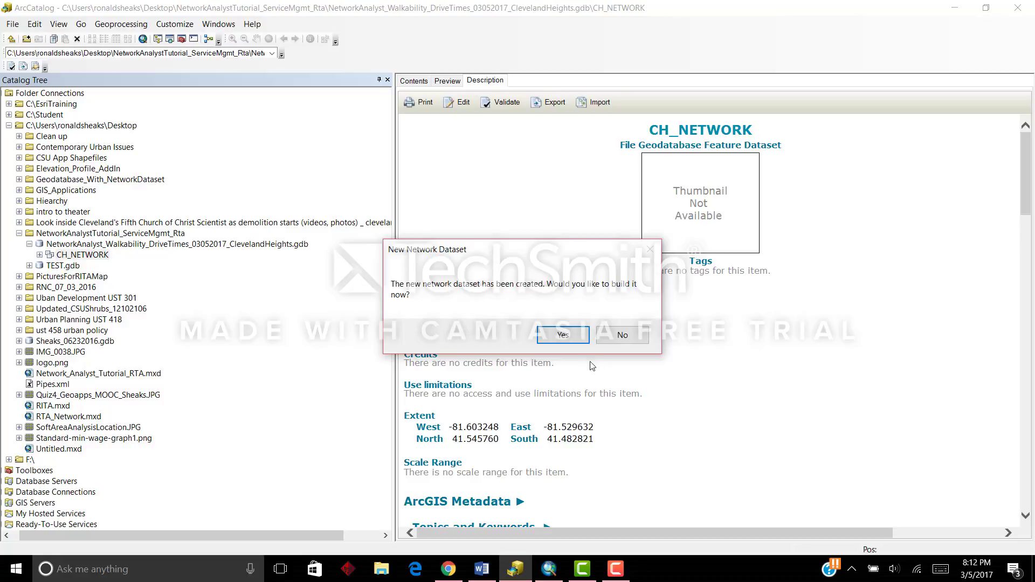
click(556, 337)
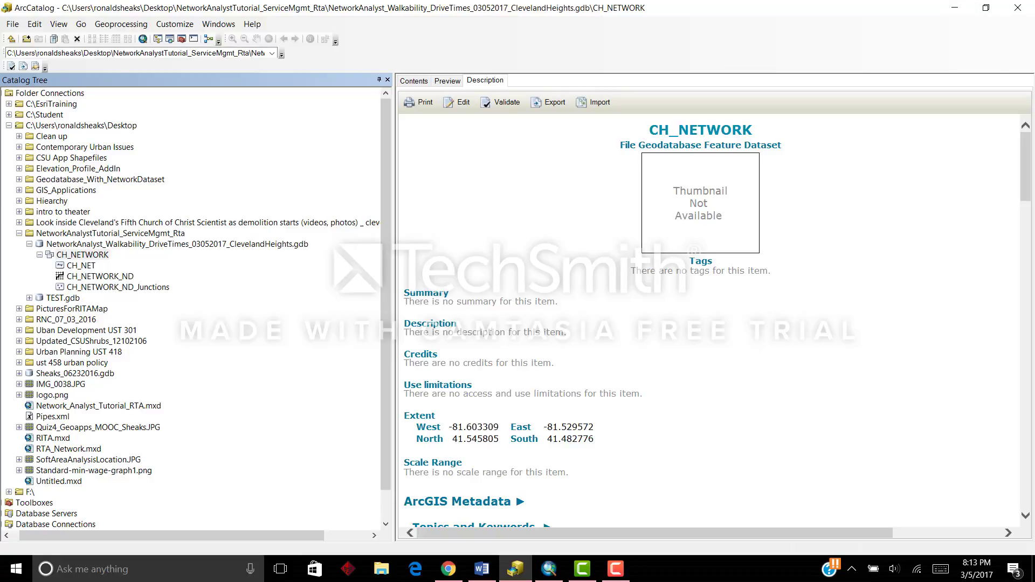
Switch to ArcMap and check that the Network Analyst extension is enabled.
click(549, 570)
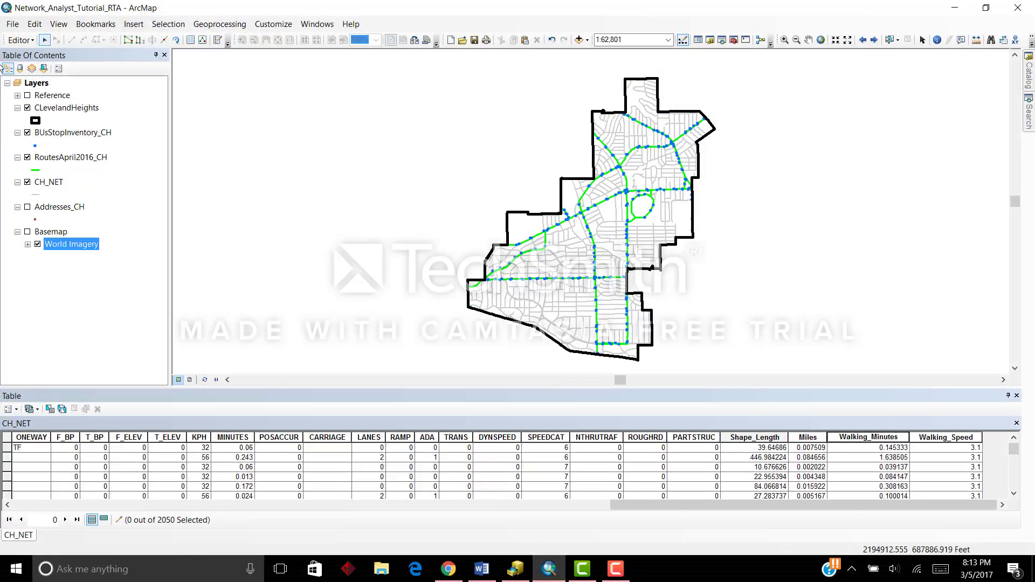
click(275, 25)
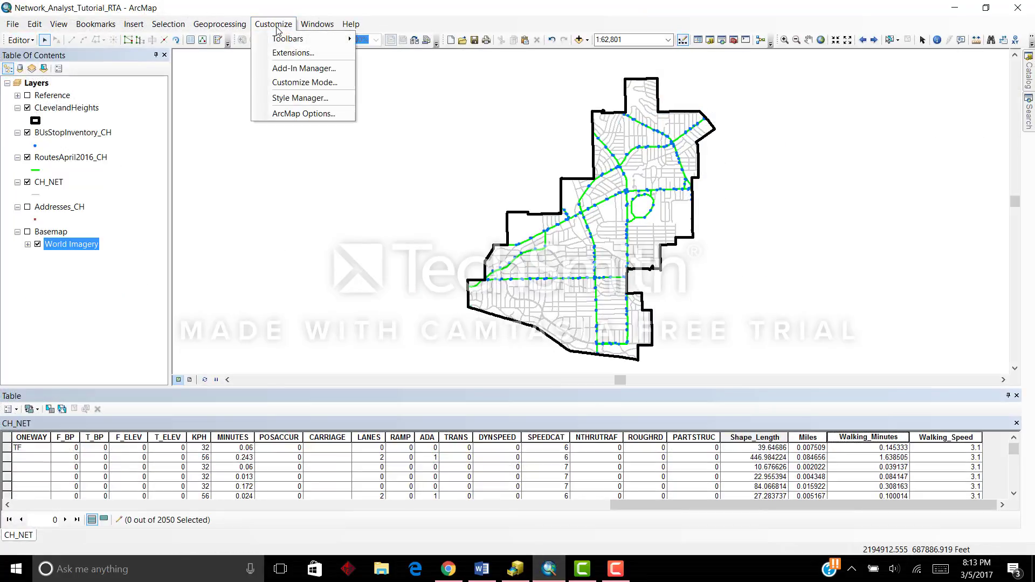
click(290, 54)
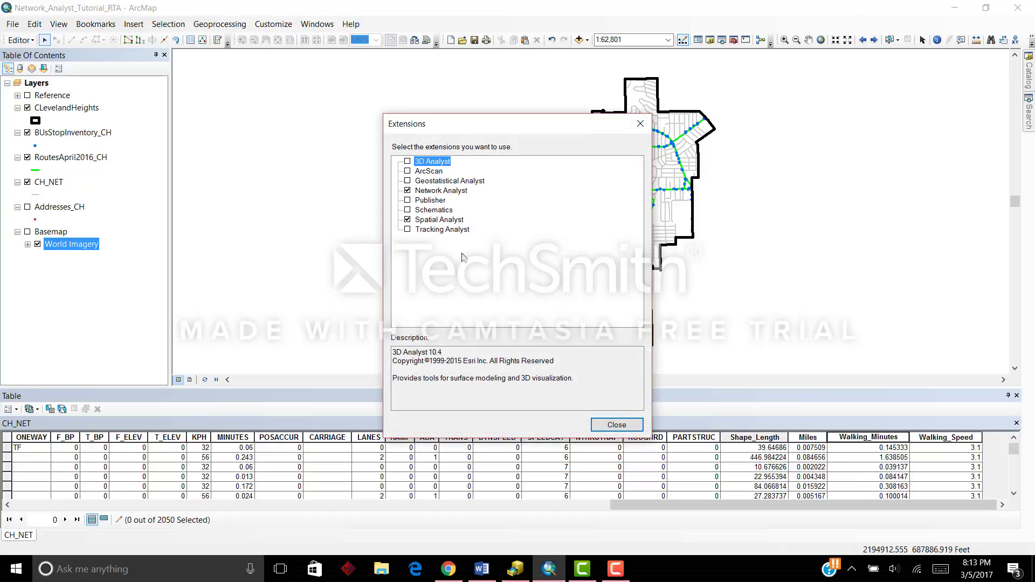
click(615, 424)
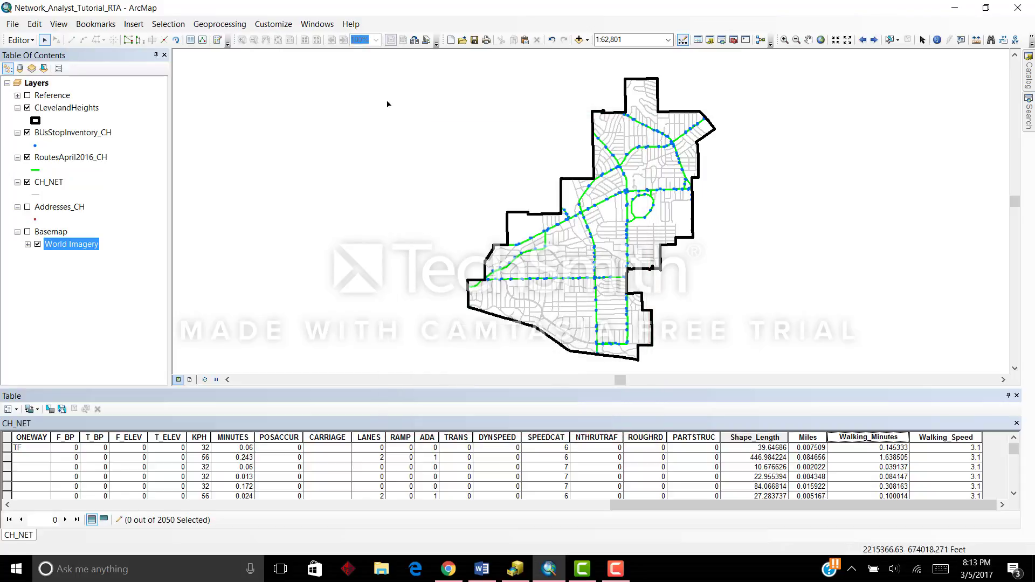
Show the Network Analyst toolbar, look over its analysis options, and open the Network Analyst window.
click(289, 26)
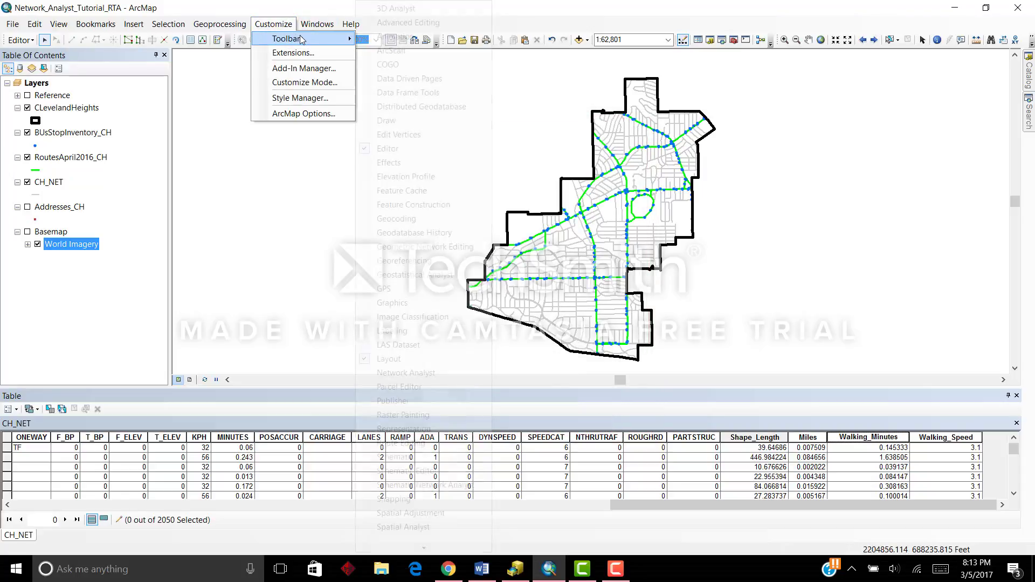
mouse_move(323, 39)
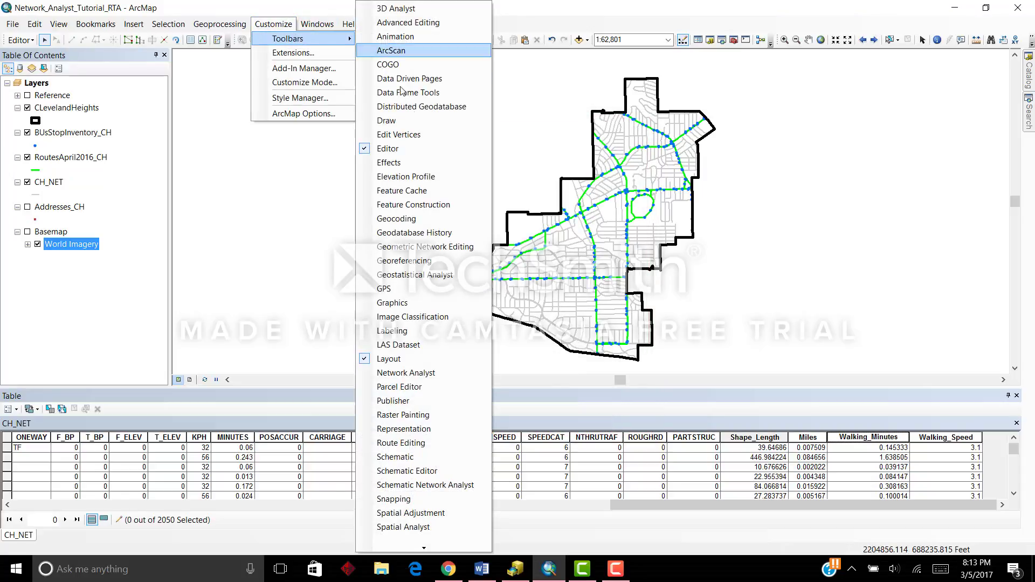
click(429, 373)
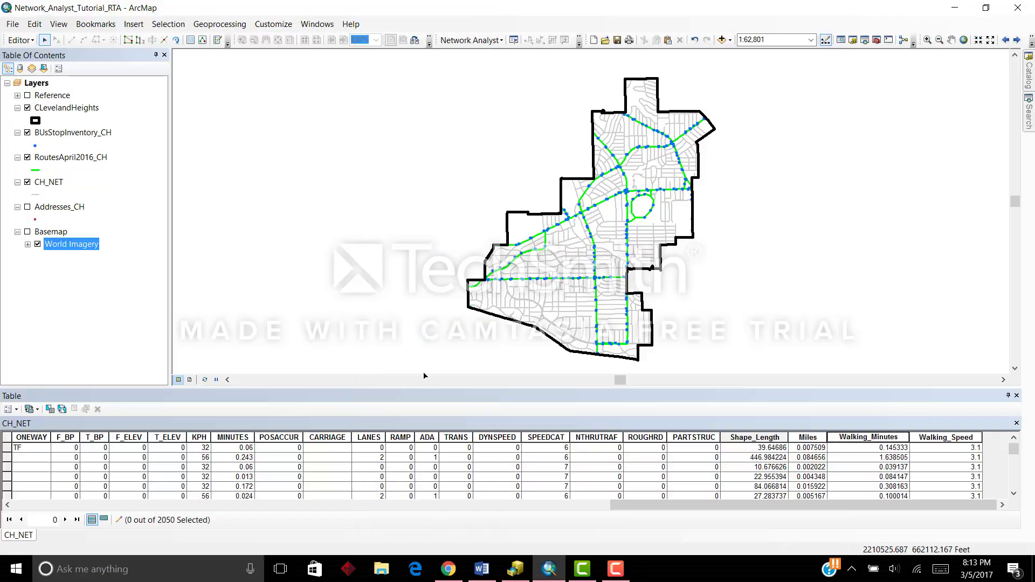
click(501, 41)
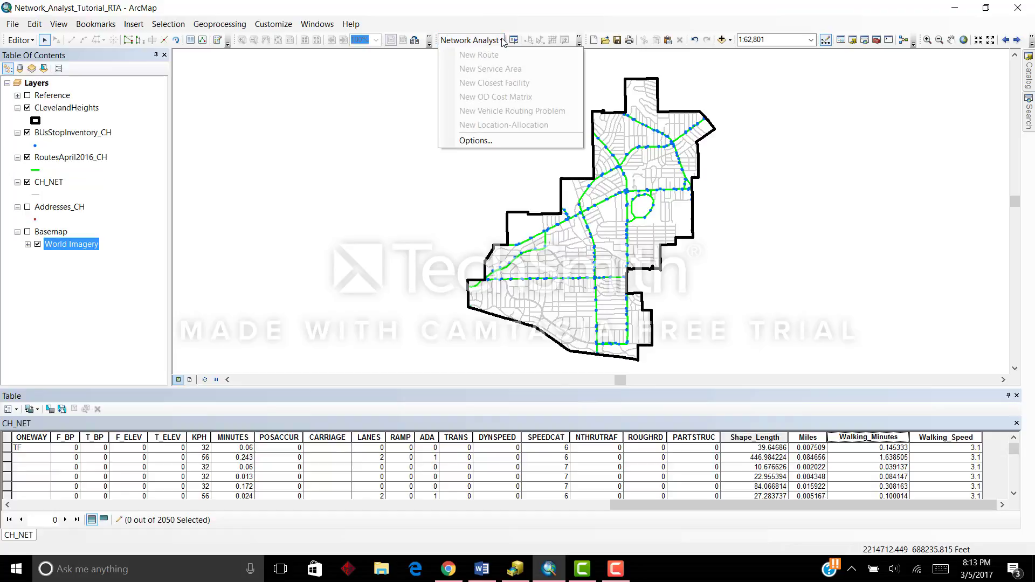
click(501, 41)
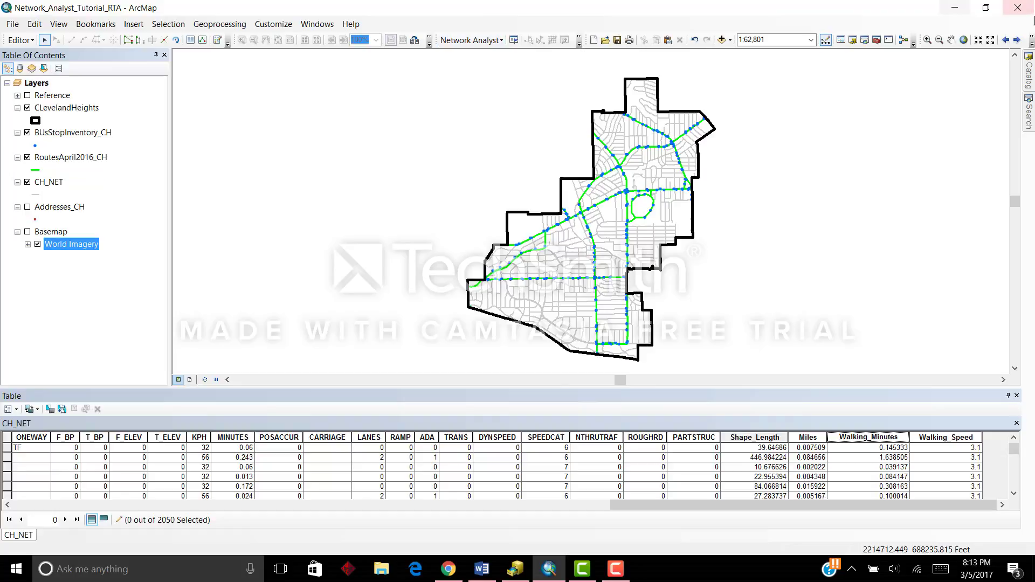
click(514, 41)
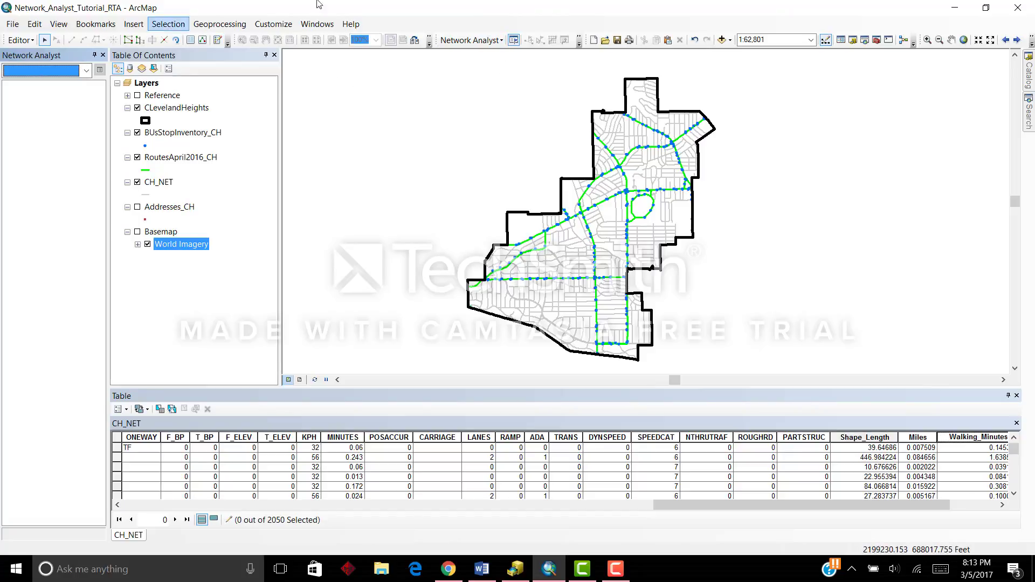
Add the CH_NETWORK_ND network dataset from the walkability geodatabase to the map, including all feature classes that participate in it.
click(721, 40)
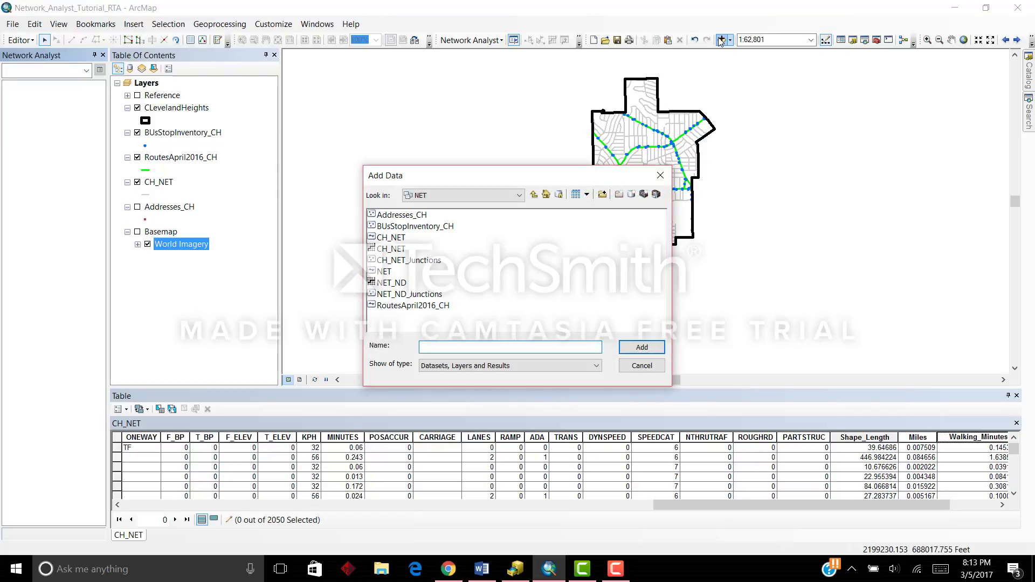
click(519, 195)
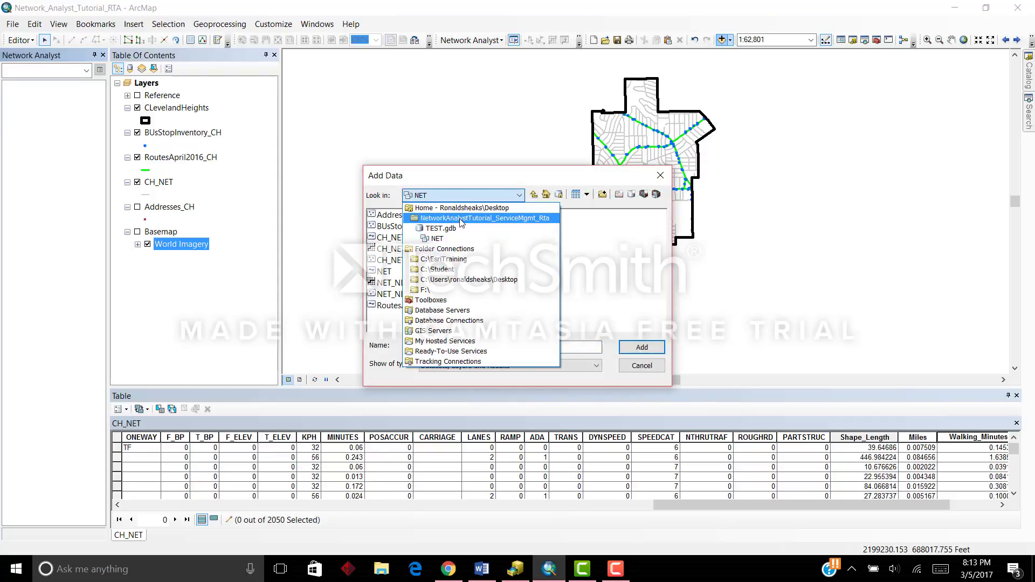
click(461, 219)
double_click(454, 215)
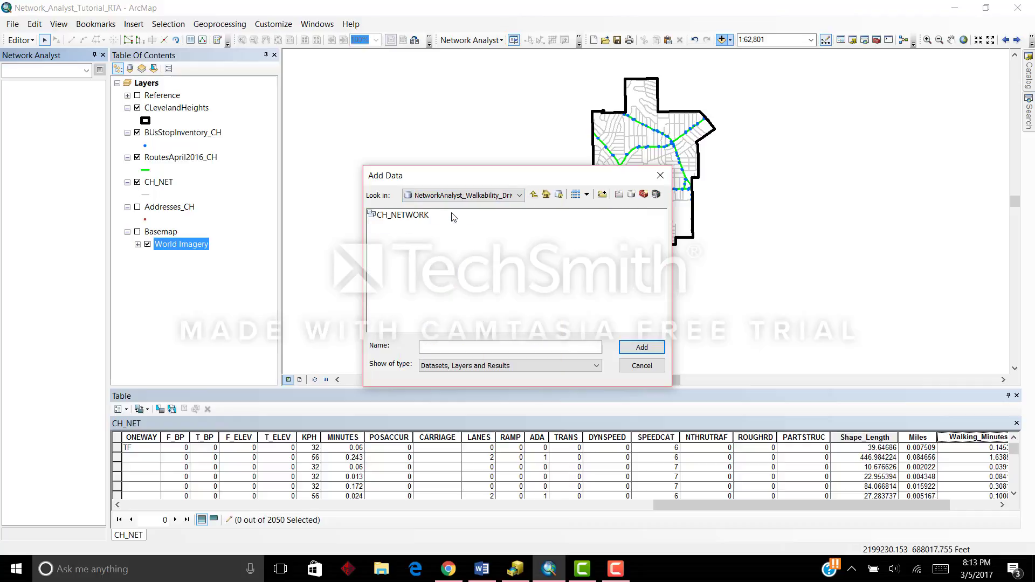
double_click(424, 216)
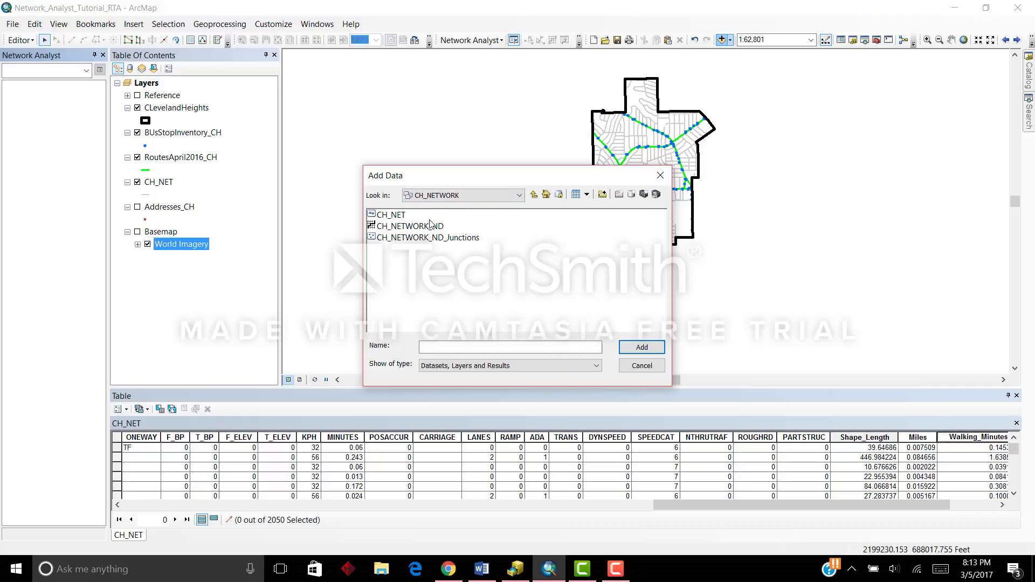
click(429, 229)
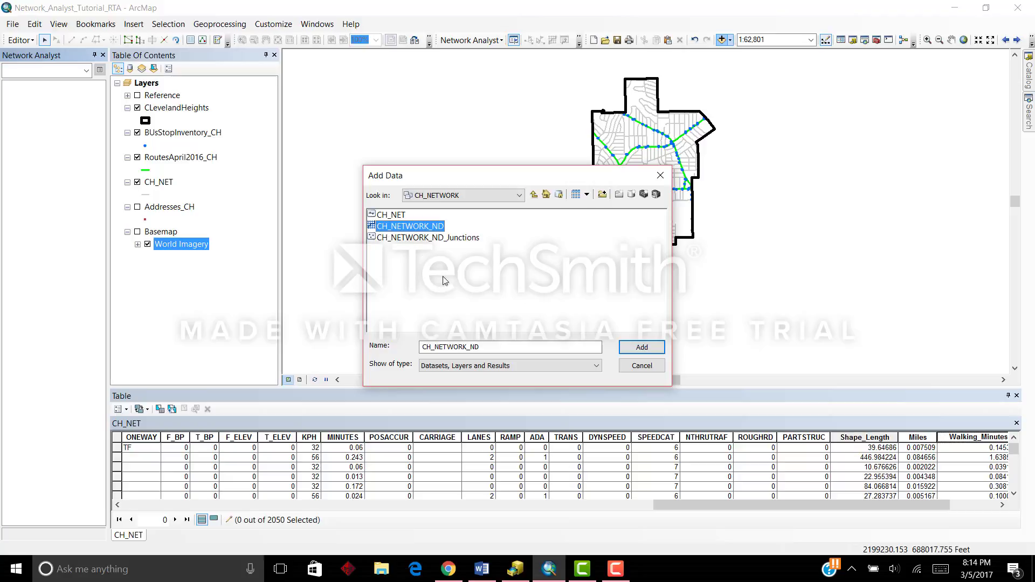
click(642, 348)
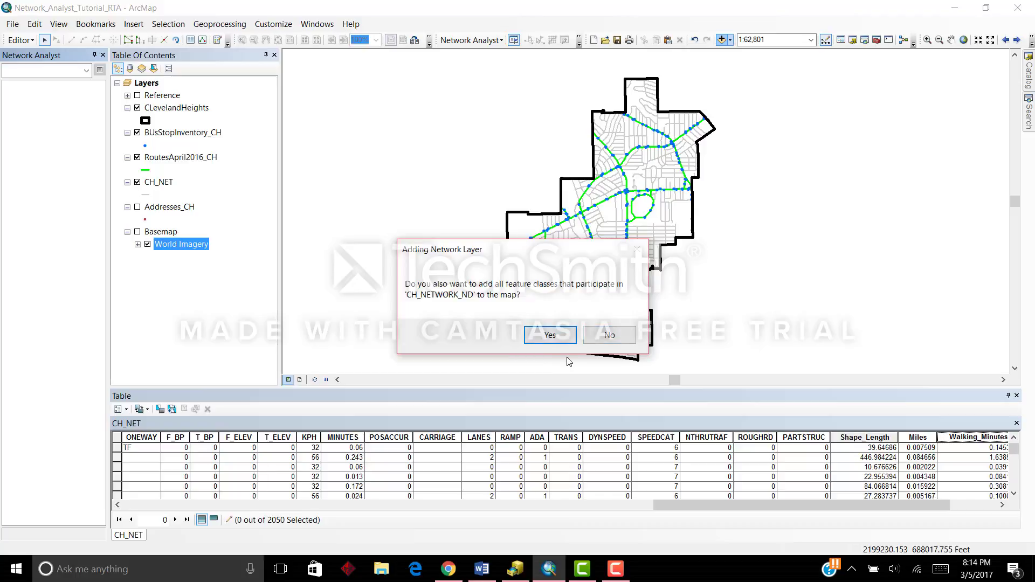
click(564, 338)
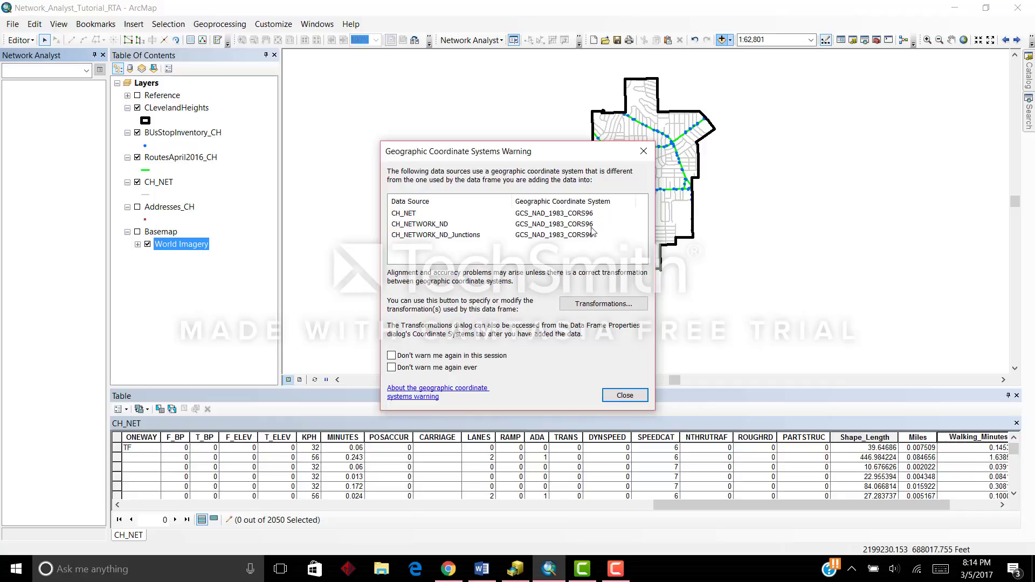
click(625, 397)
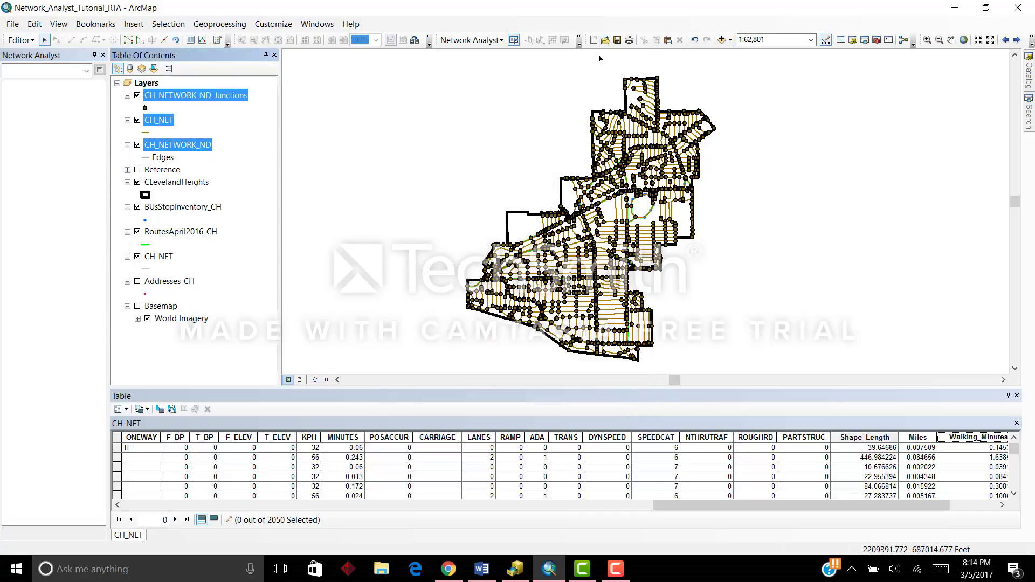
Hide the CH_NETWORK_ND_Junctions and CH_NETWORK_ND layers, and restyle the newly added CH_NET streets with the Gray line symbol at a reduced width.
click(137, 96)
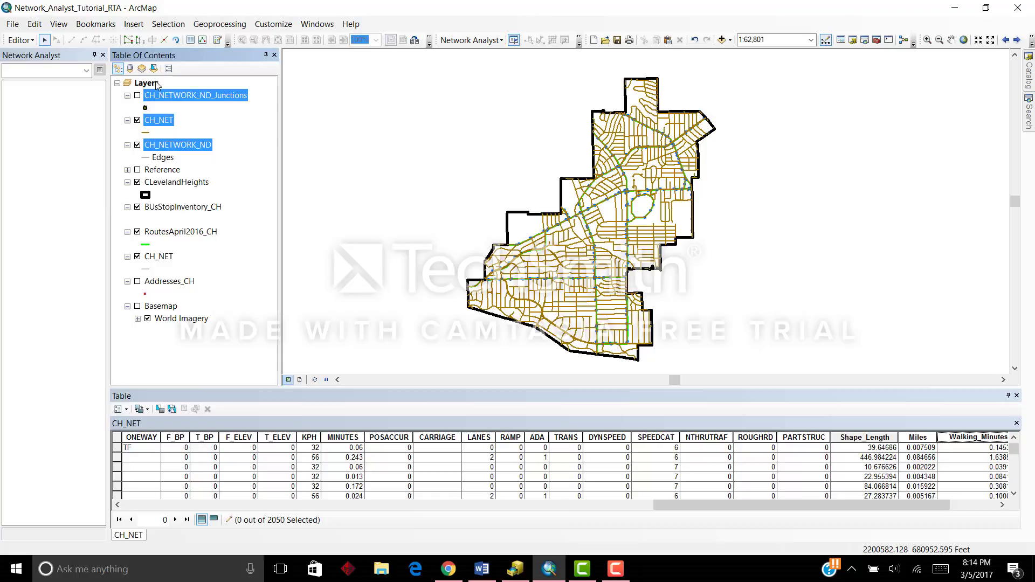
click(138, 146)
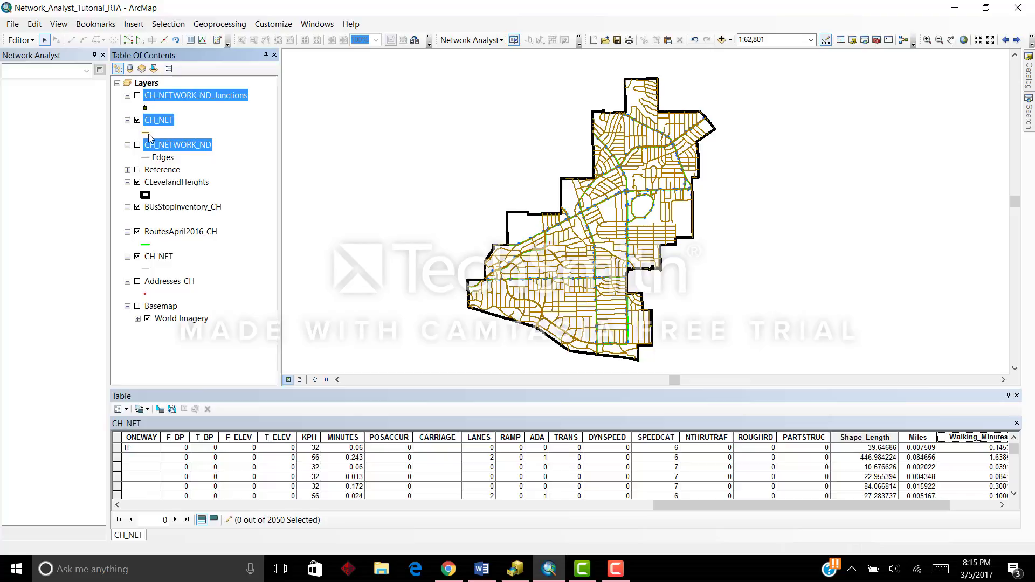
click(148, 133)
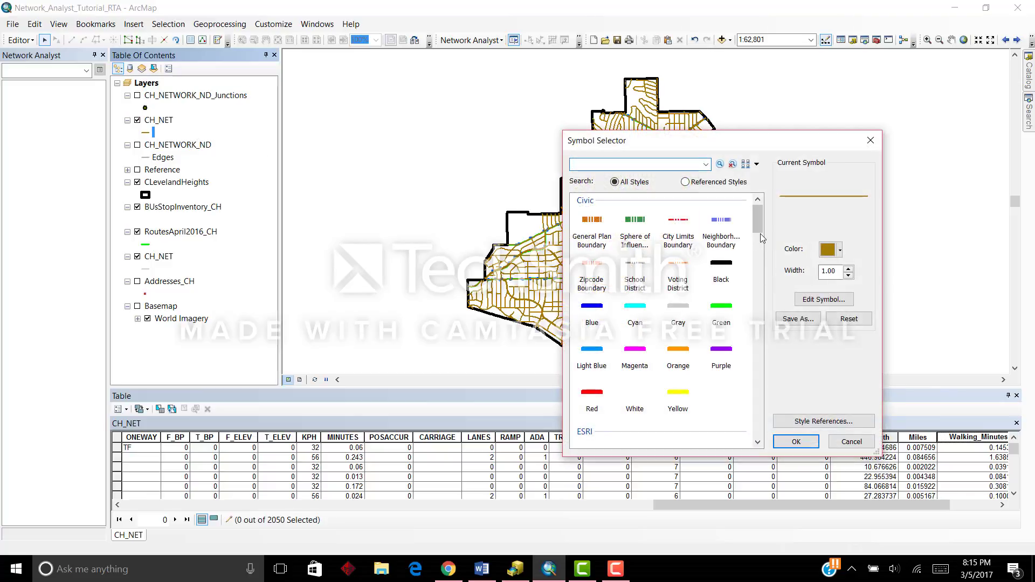
click(680, 312)
click(849, 275)
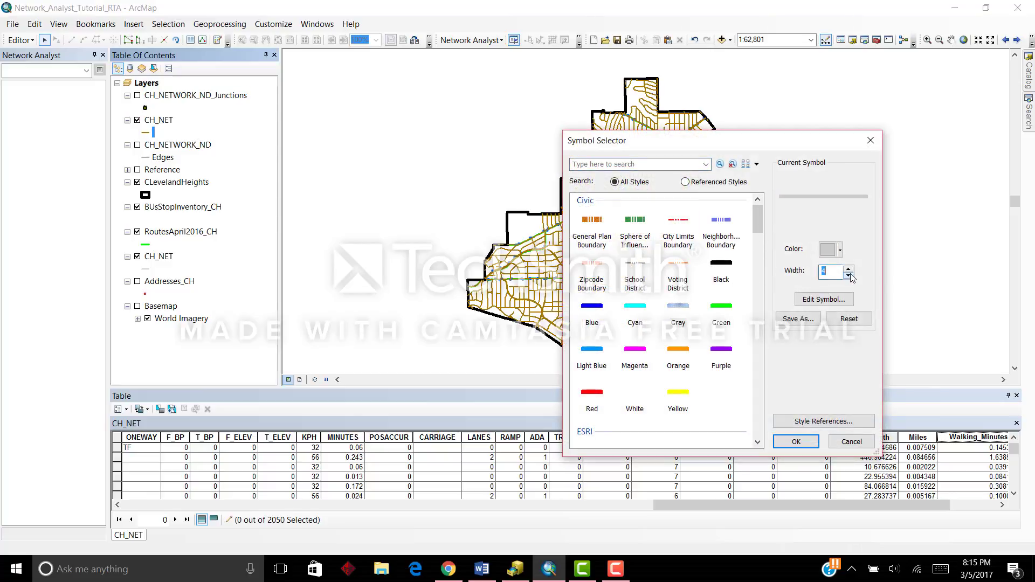
click(849, 275)
click(849, 276)
click(850, 276)
click(796, 442)
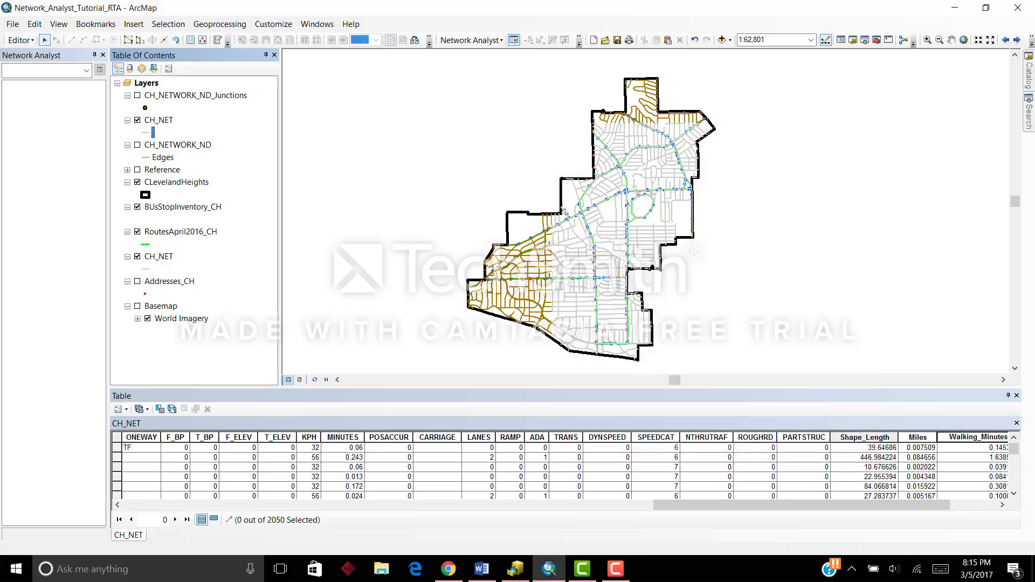
Move the newly added CH_NET layer below RoutesApril2016_CH in the layer order and hide it.
drag(163, 121, 166, 264)
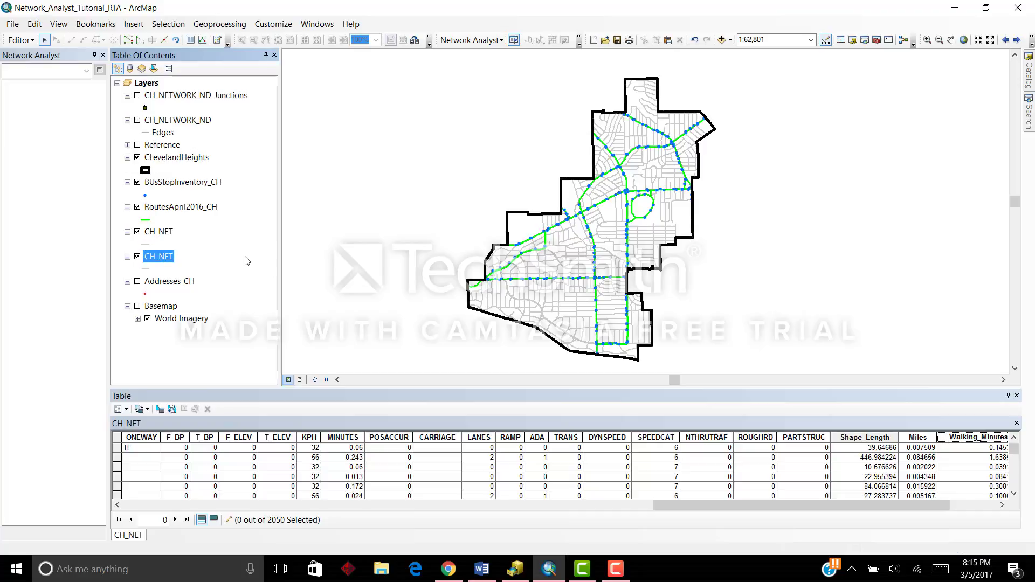
click(137, 232)
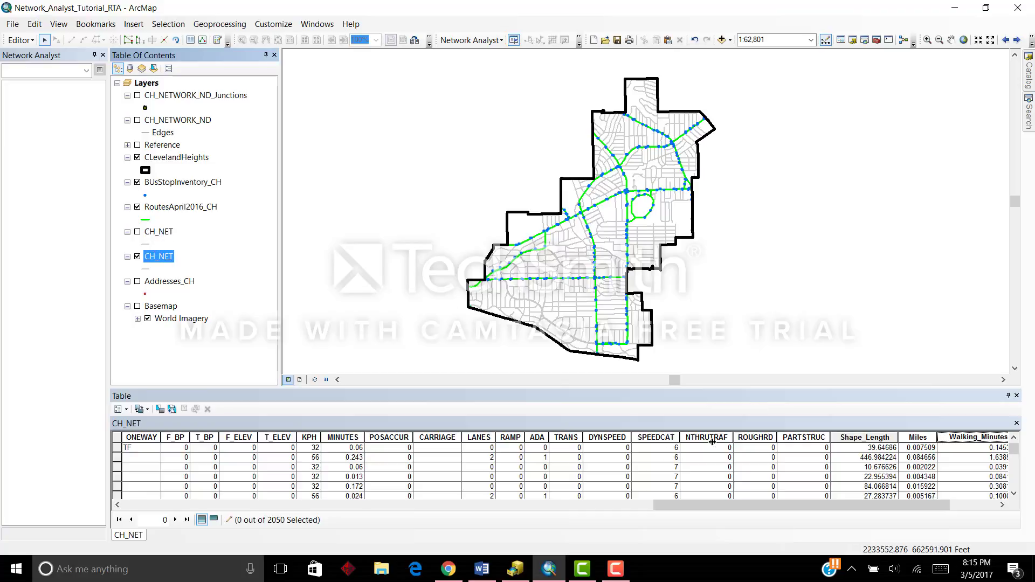
Check the walking fields in the CH_NET attribute table, close the table, and zoom the map to the visible CH_NET layer.
drag(705, 510, 752, 508)
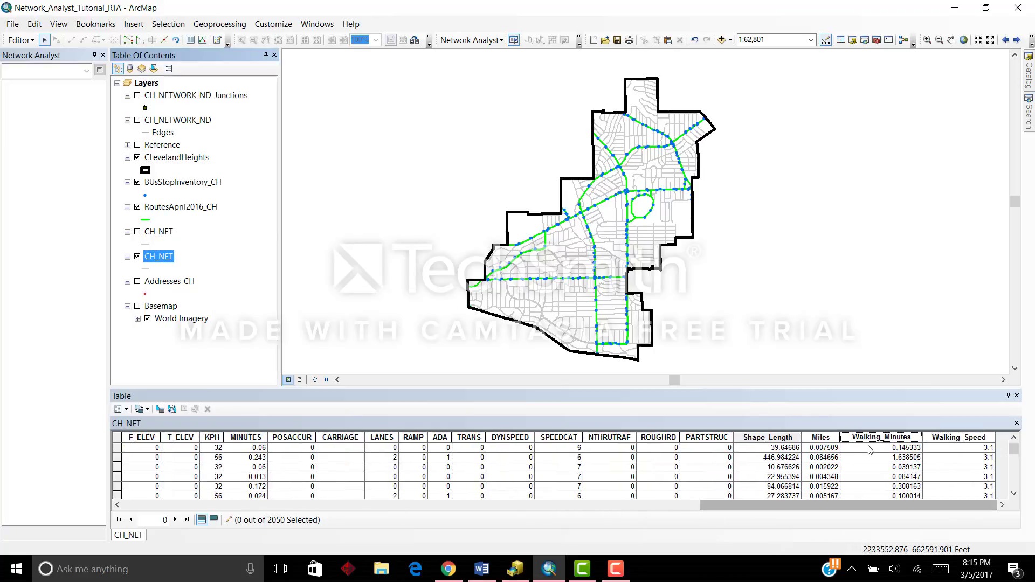
click(1017, 395)
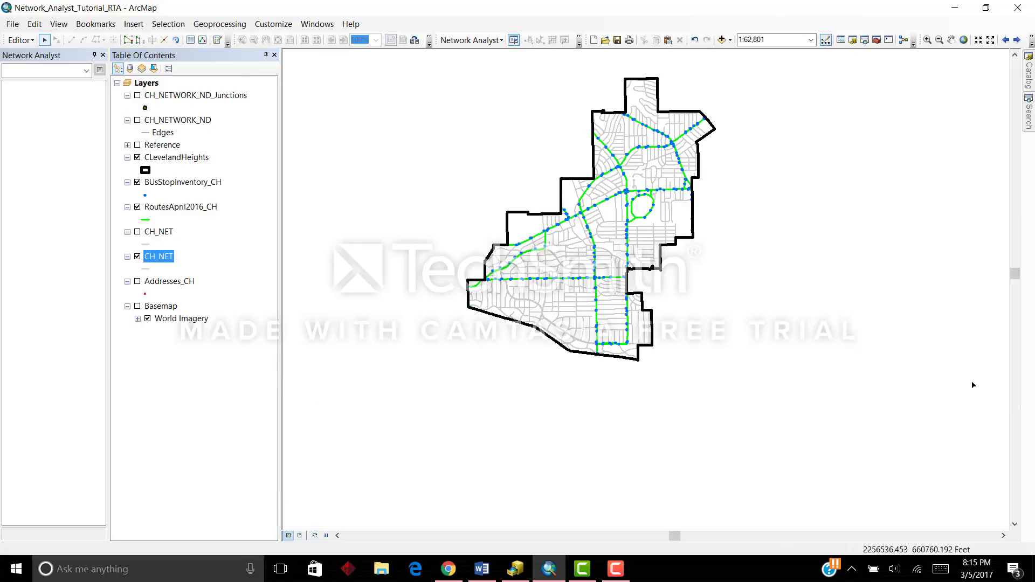
right_click(155, 259)
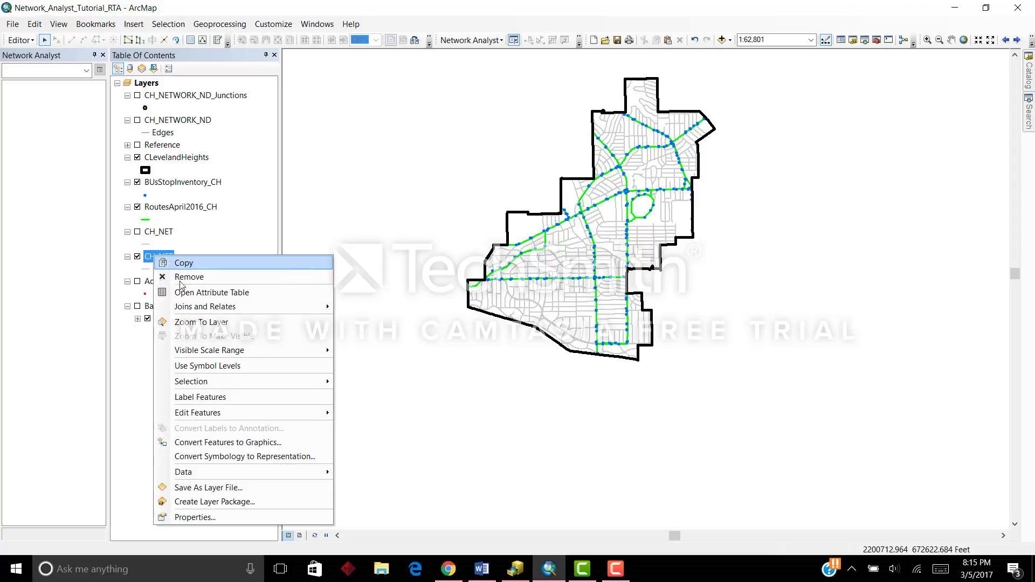
click(198, 322)
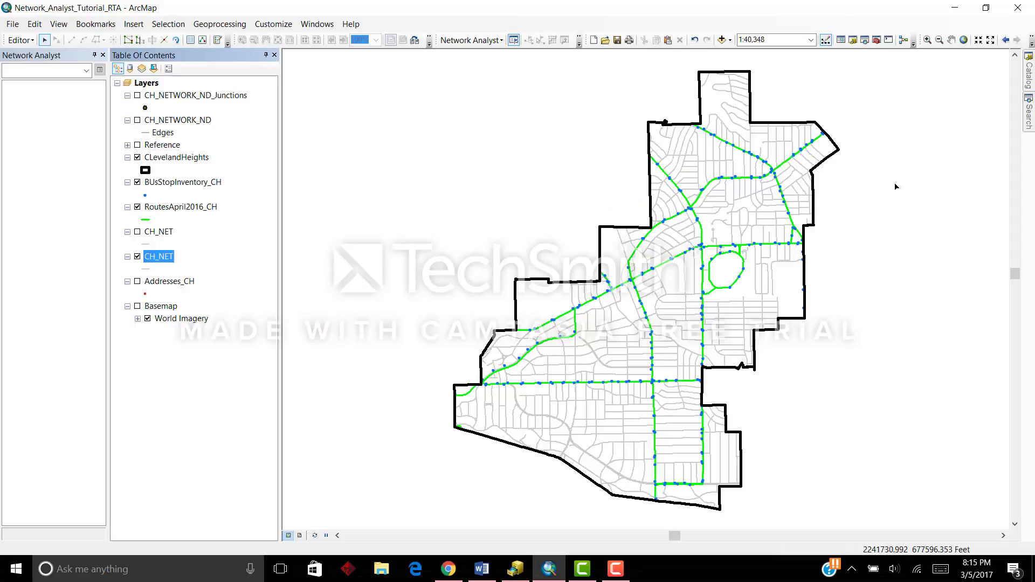
Create a new Service Area analysis layer, and search for "add locations" to open the Add Locations (Network Analyst) tool.
click(499, 42)
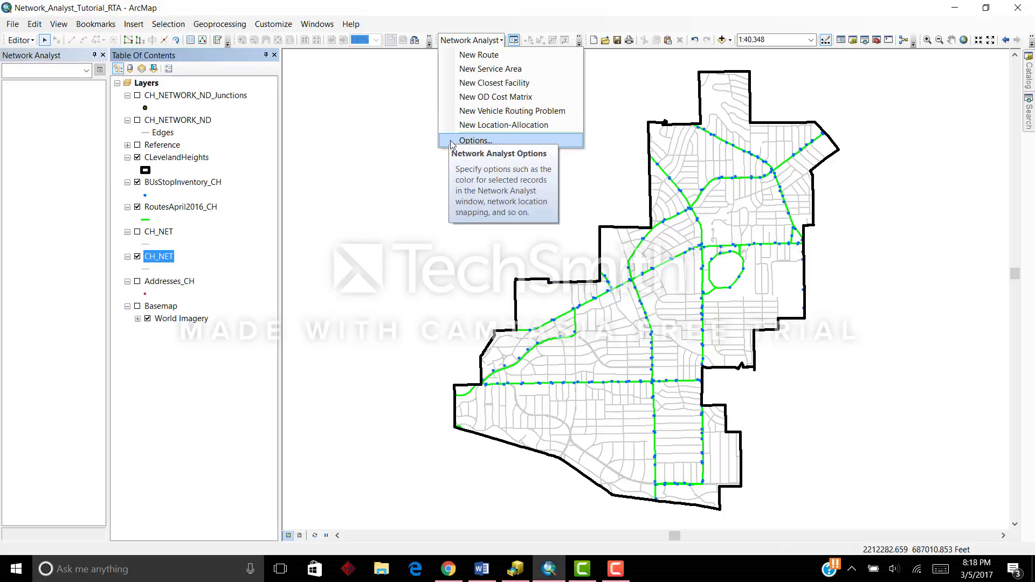
click(497, 73)
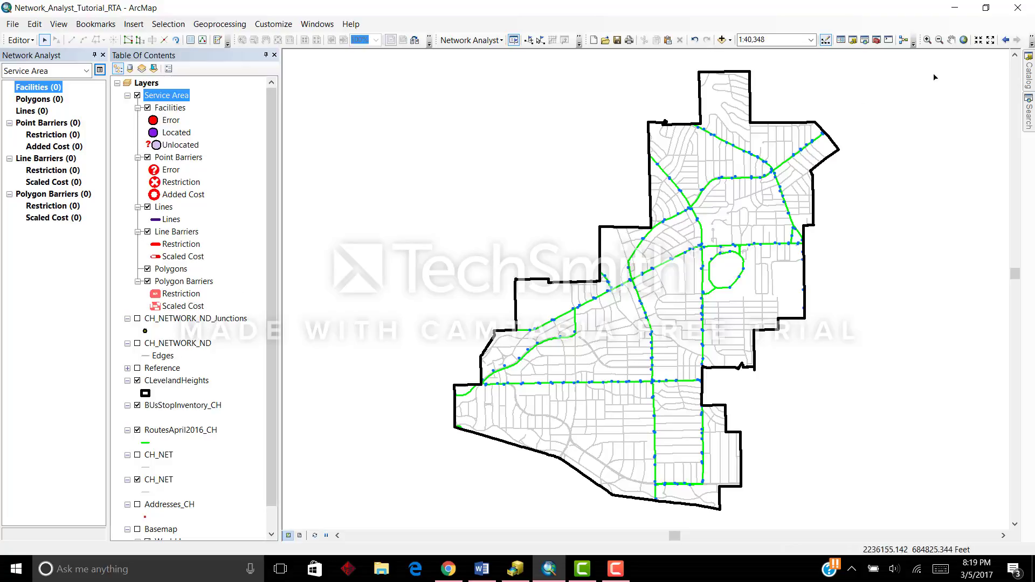
click(1029, 113)
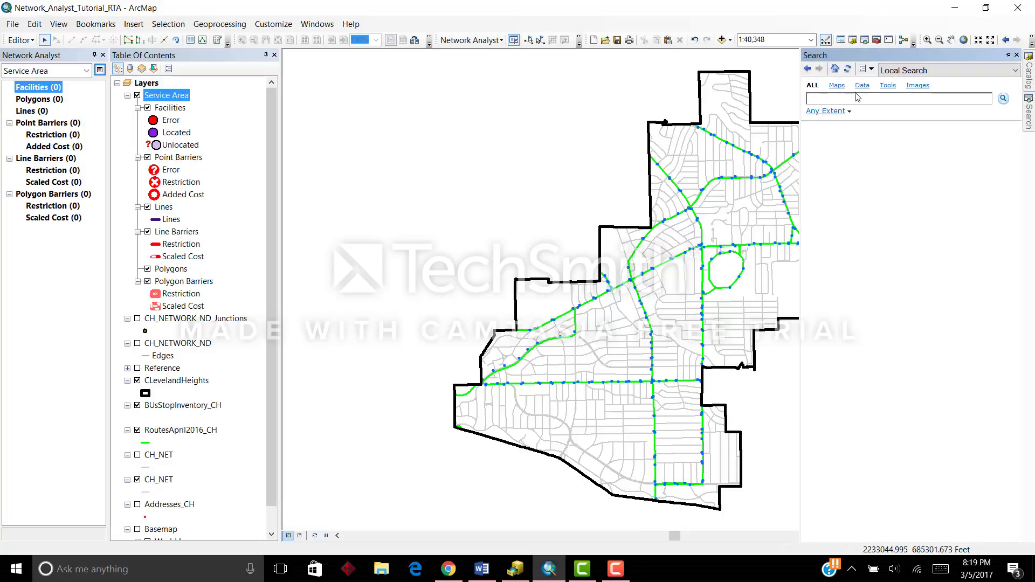
text(add locations)
click(1005, 99)
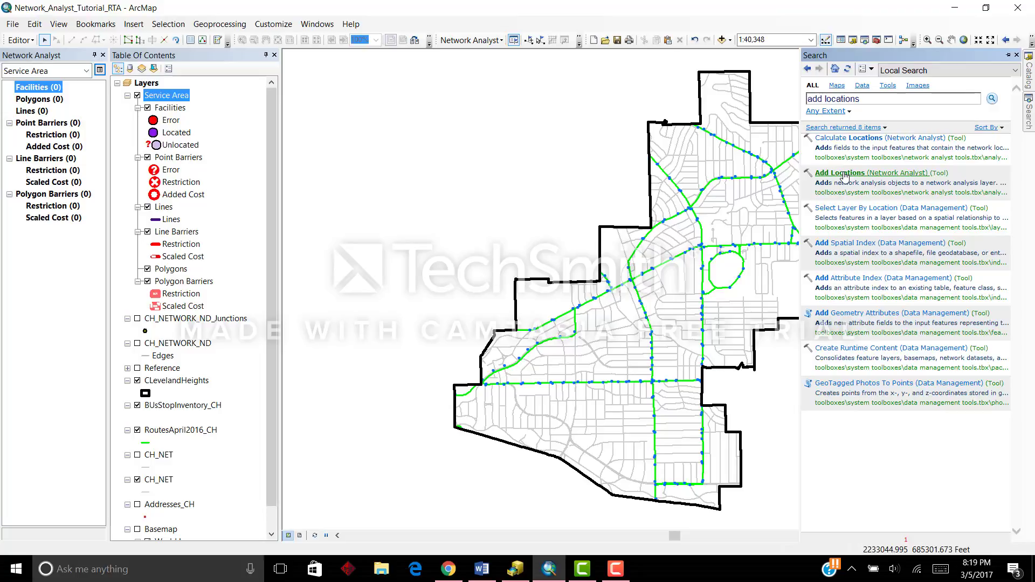
click(845, 176)
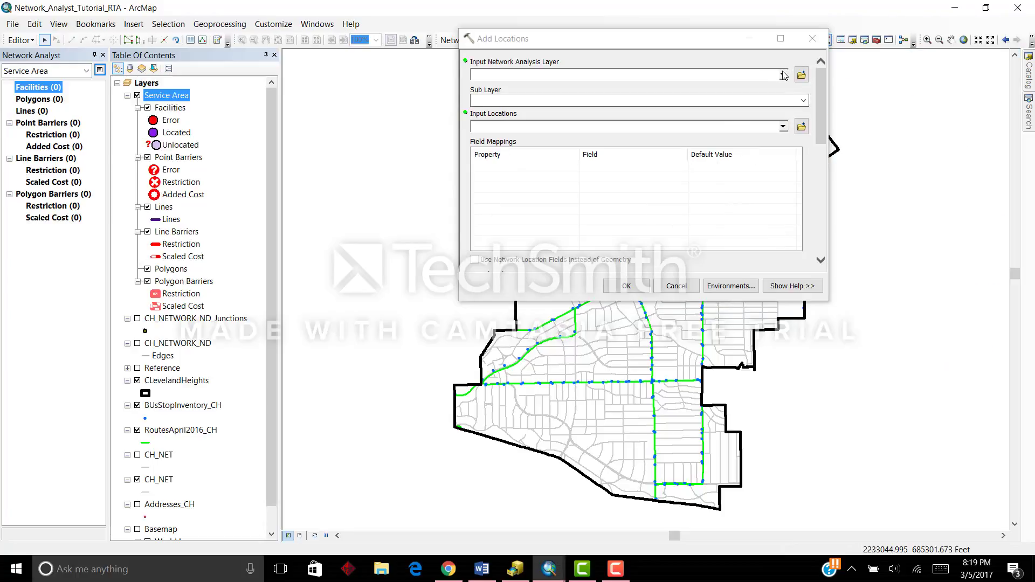
Set Service Area as the input network analysis layer, Facilities as the sub layer, and BUsStopInventory_CH as the input locations.
click(783, 75)
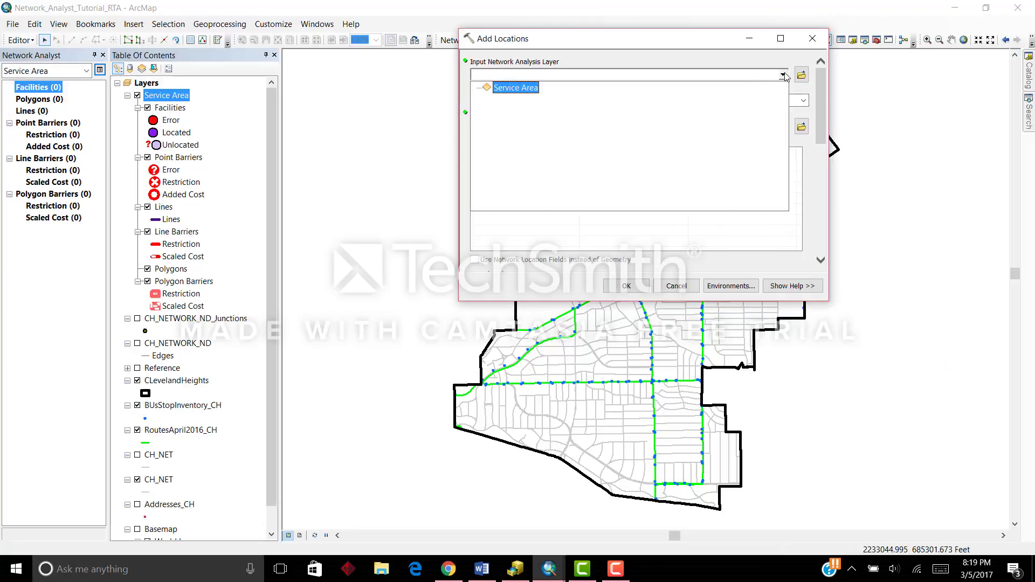
click(522, 92)
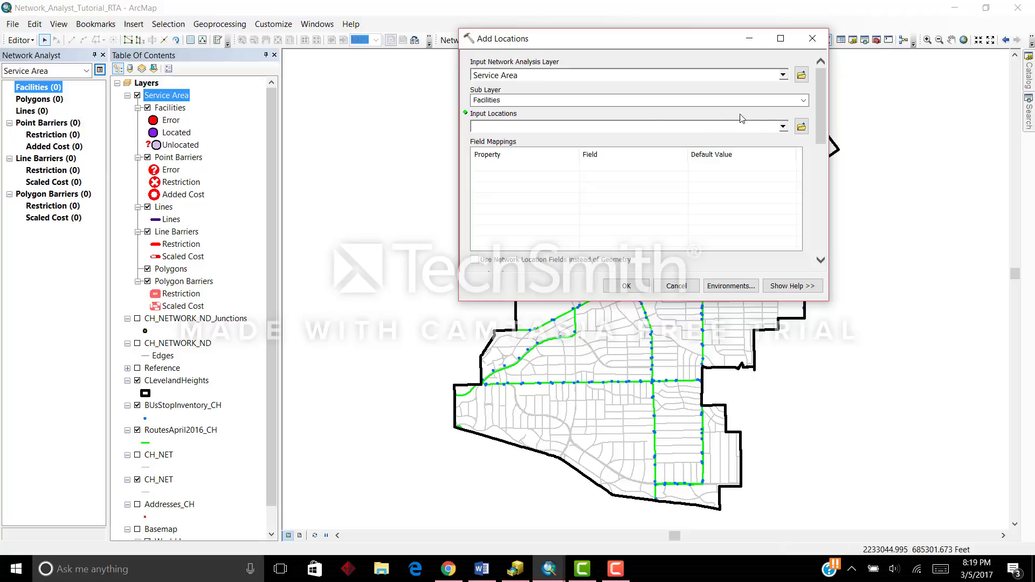
click(803, 101)
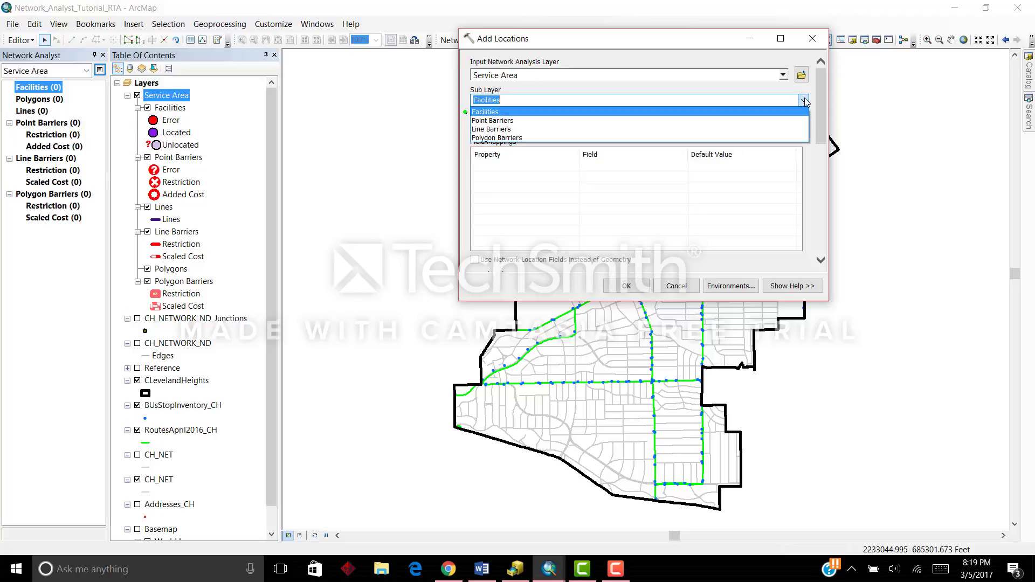
click(511, 112)
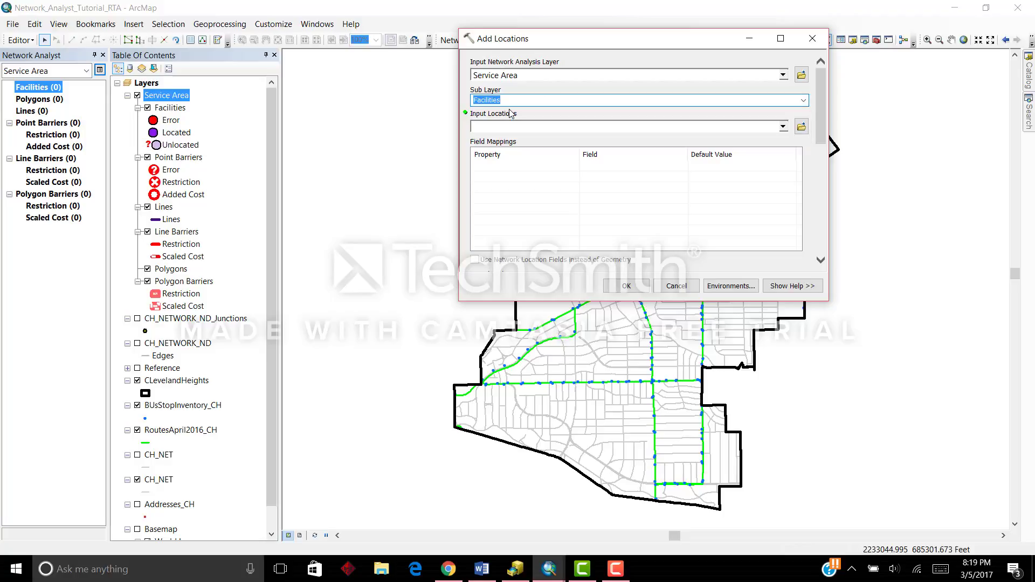
click(782, 127)
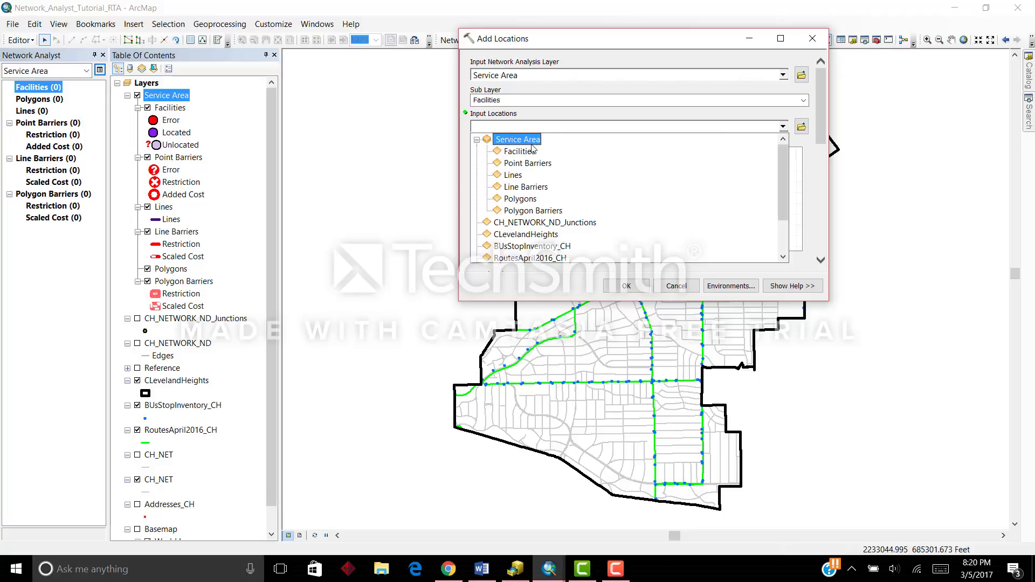
scroll(532, 172, down, 1)
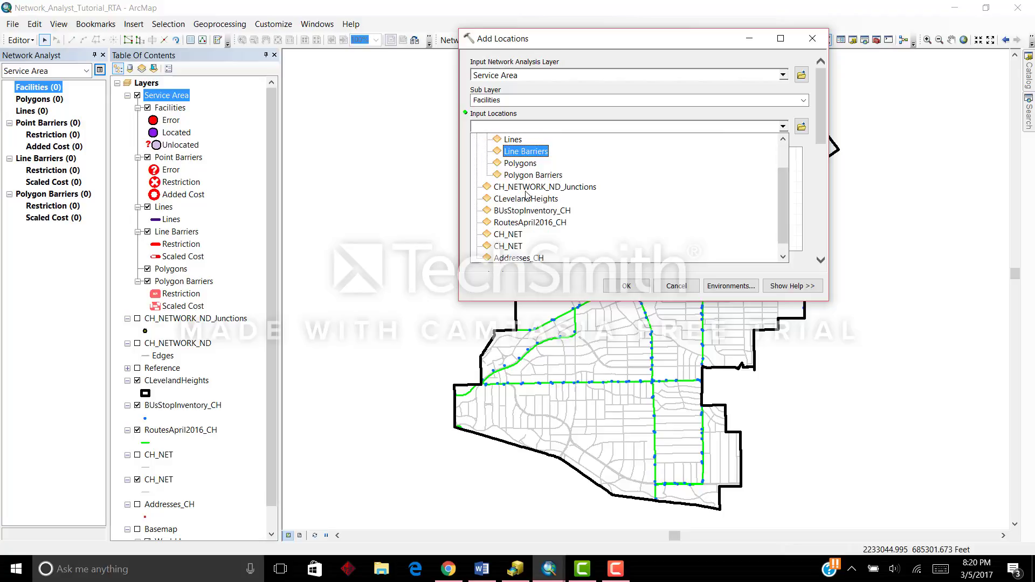
click(551, 215)
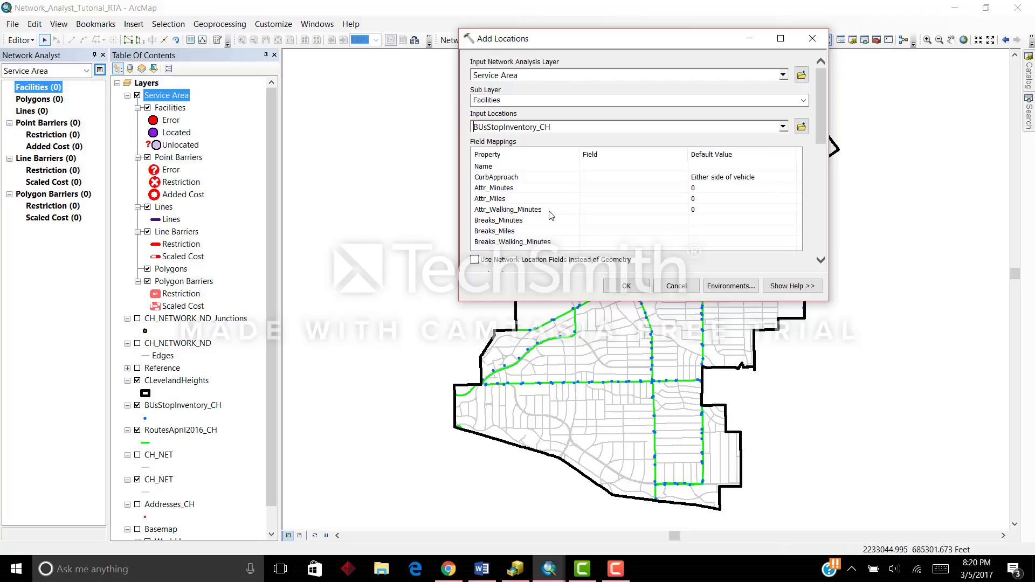
Review the field mappings, search tolerance and search criteria for adding the bus stops as facilities.
scroll(821, 108, down, 3)
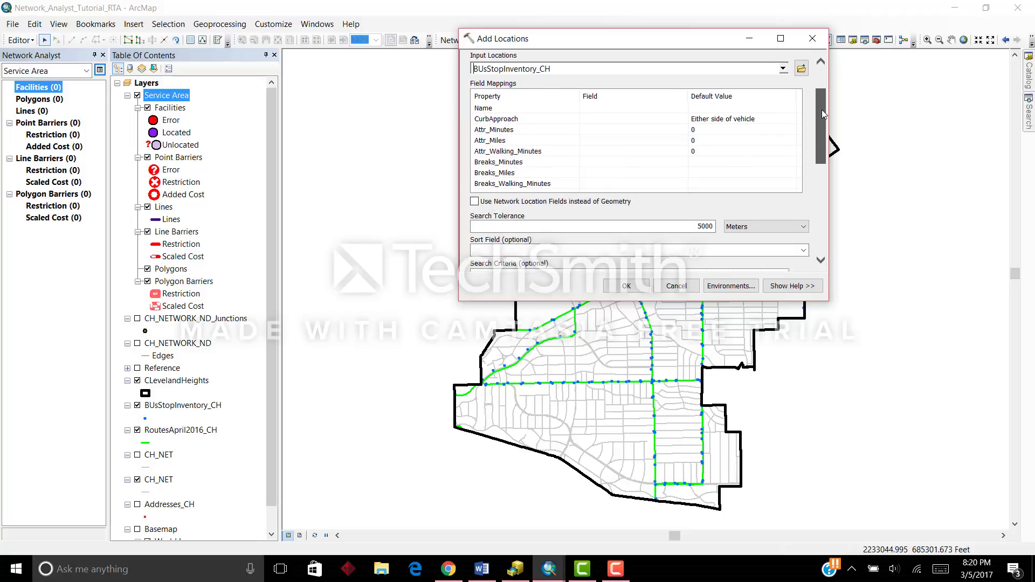
scroll(820, 99, up, 2)
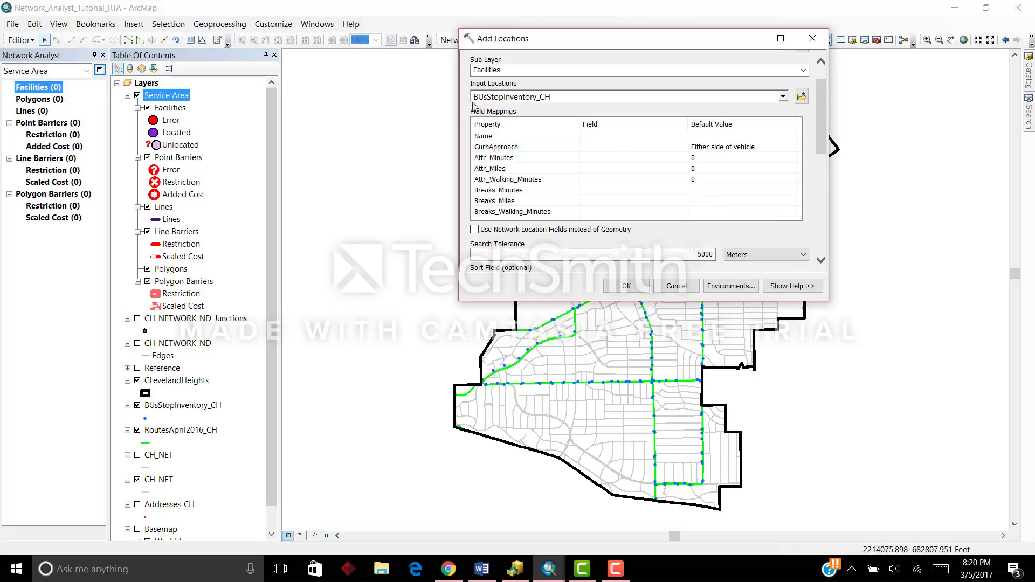
scroll(824, 95, down, 4)
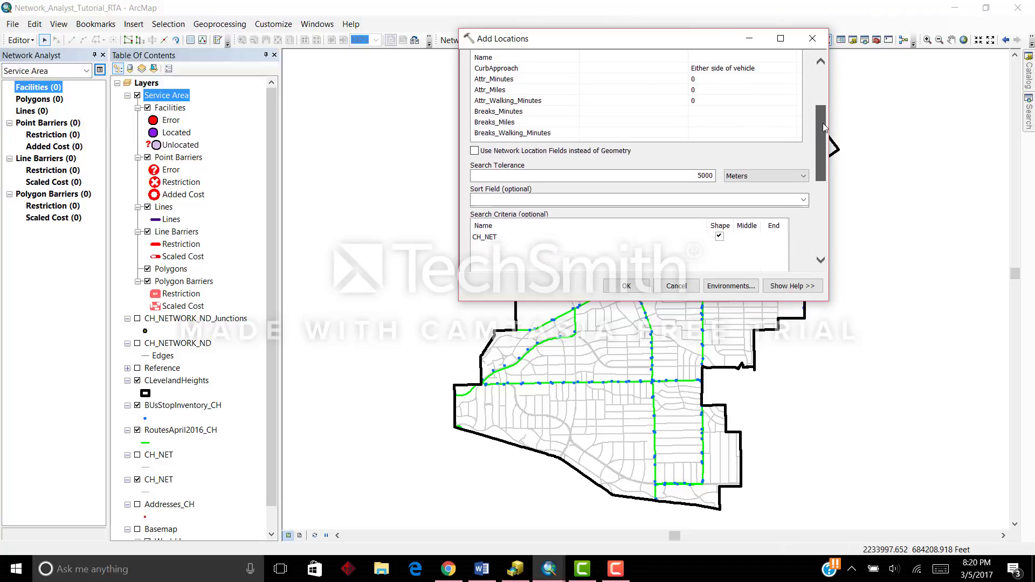
scroll(822, 123, up, 3)
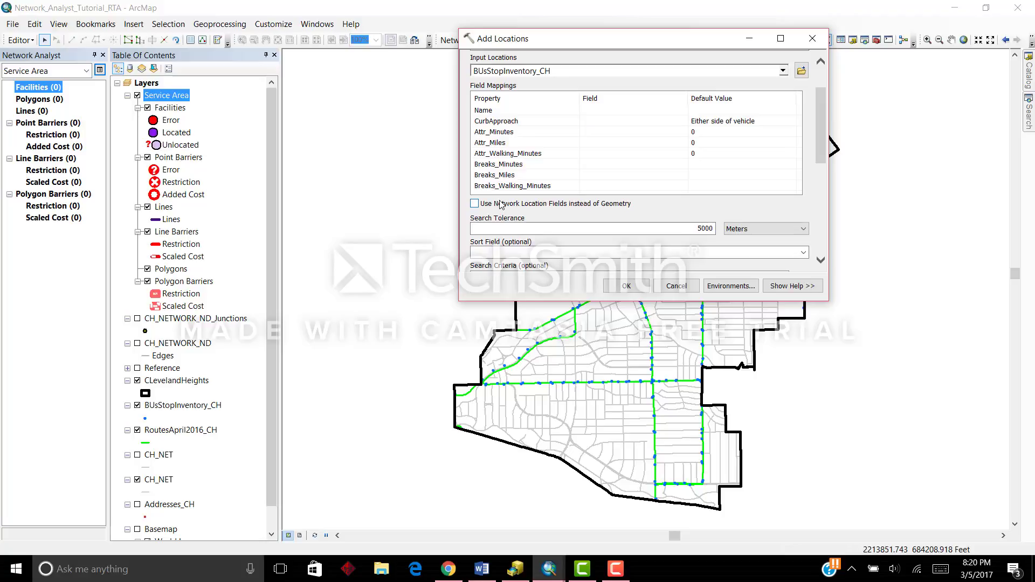
scroll(497, 206, down, 1)
scroll(496, 206, down, 2)
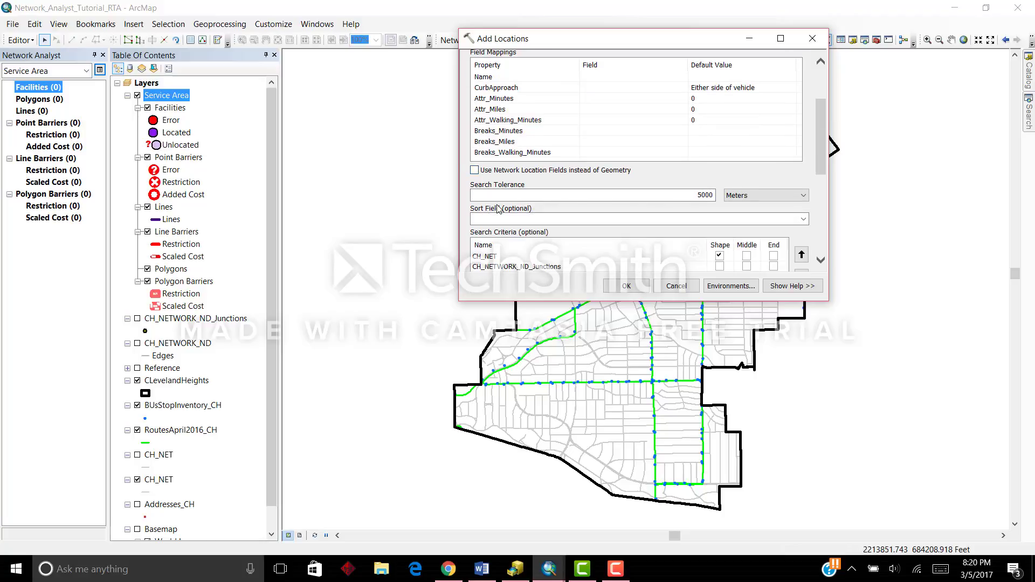
scroll(496, 206, up, 4)
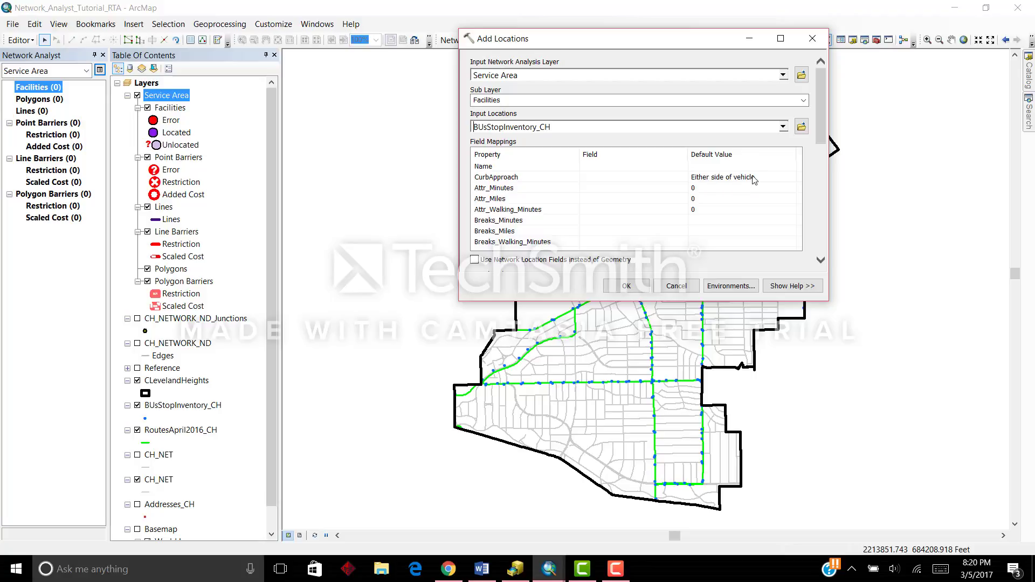
drag(821, 122, 824, 139)
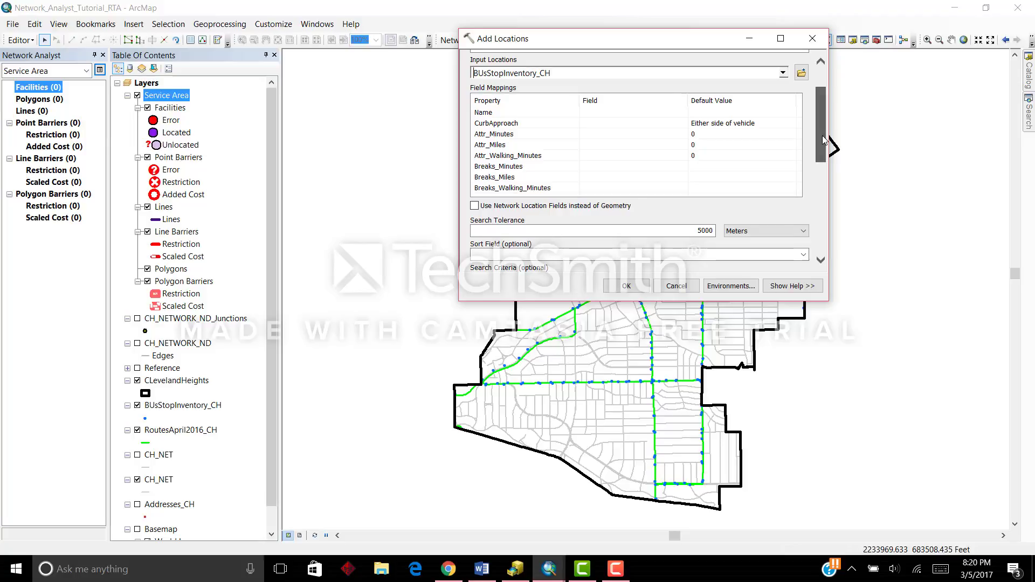
drag(823, 142, 824, 152)
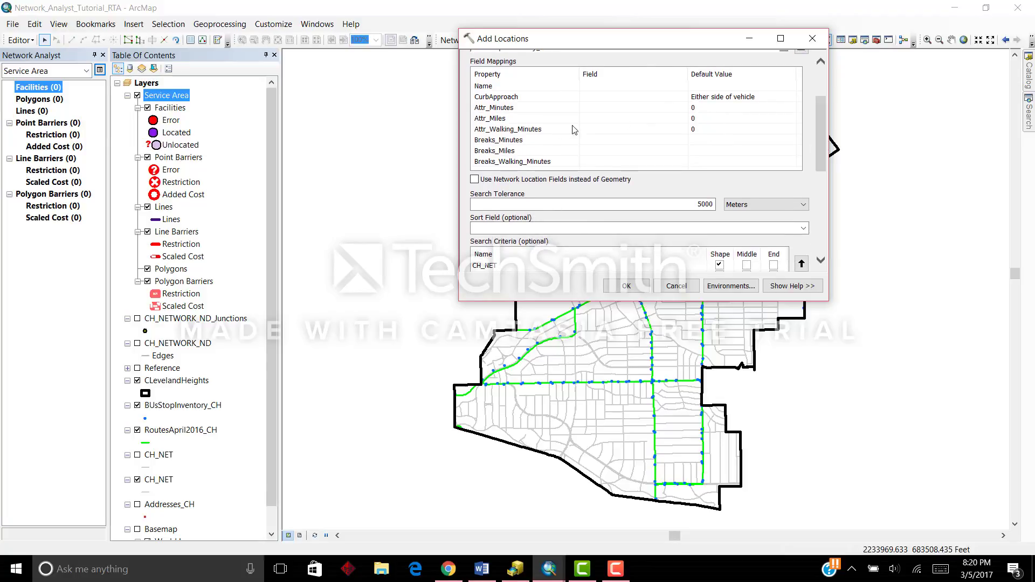
Set the search tolerance unit to Kilometers, enable Snap to Network, and load the bus stops as facilities.
scroll(730, 207, down, 1)
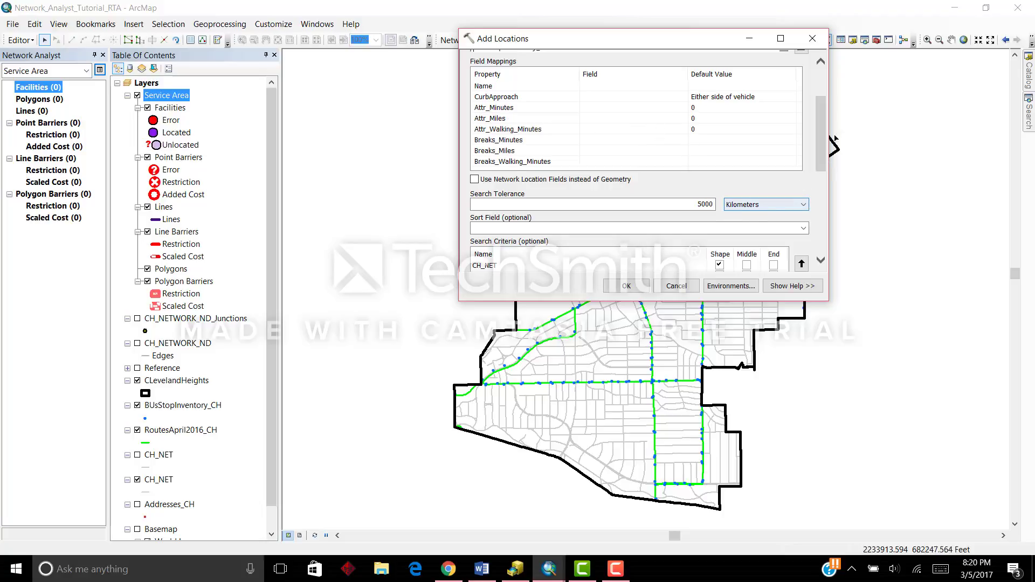
drag(820, 135, 820, 184)
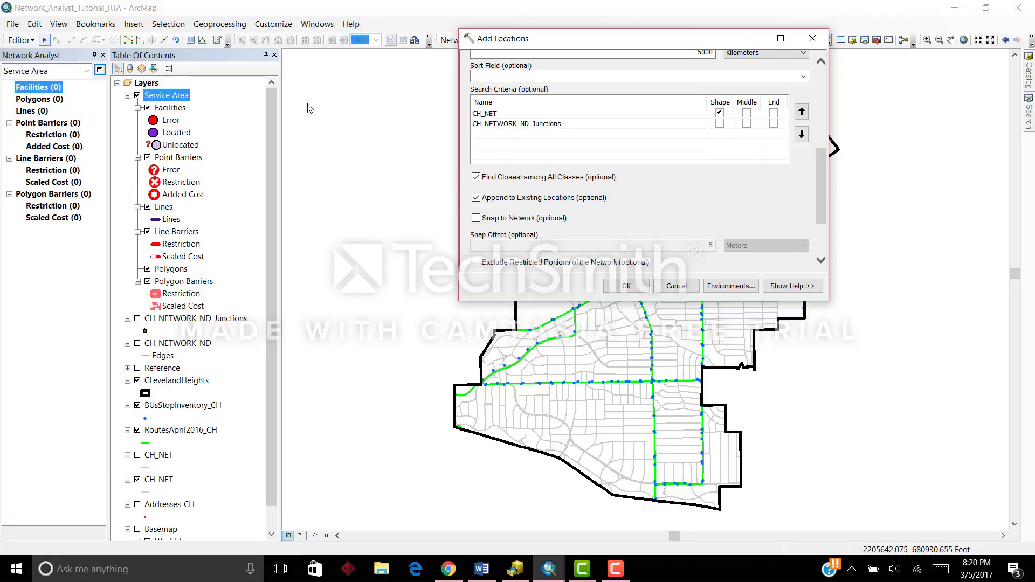
click(476, 218)
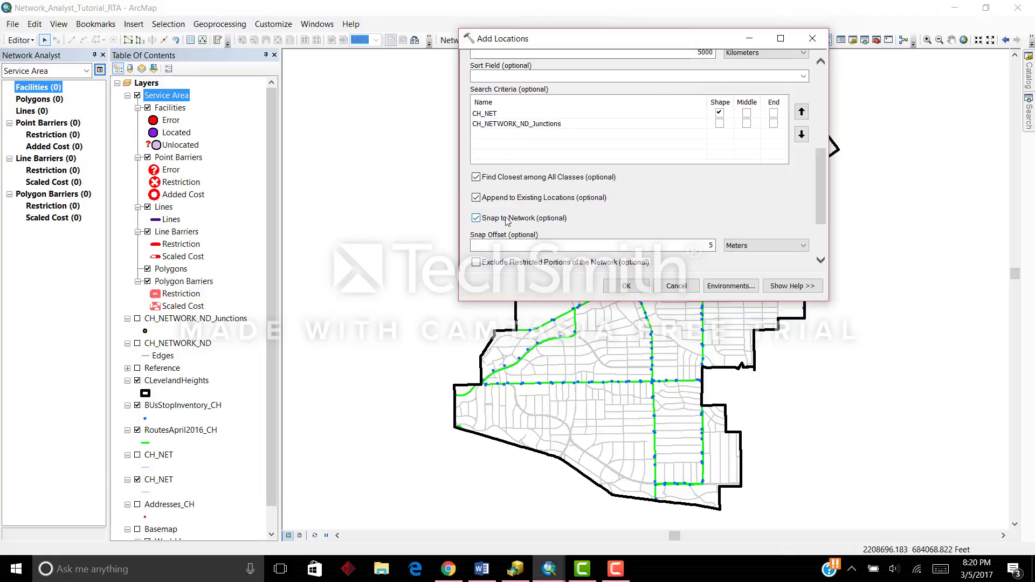
drag(815, 165, 823, 198)
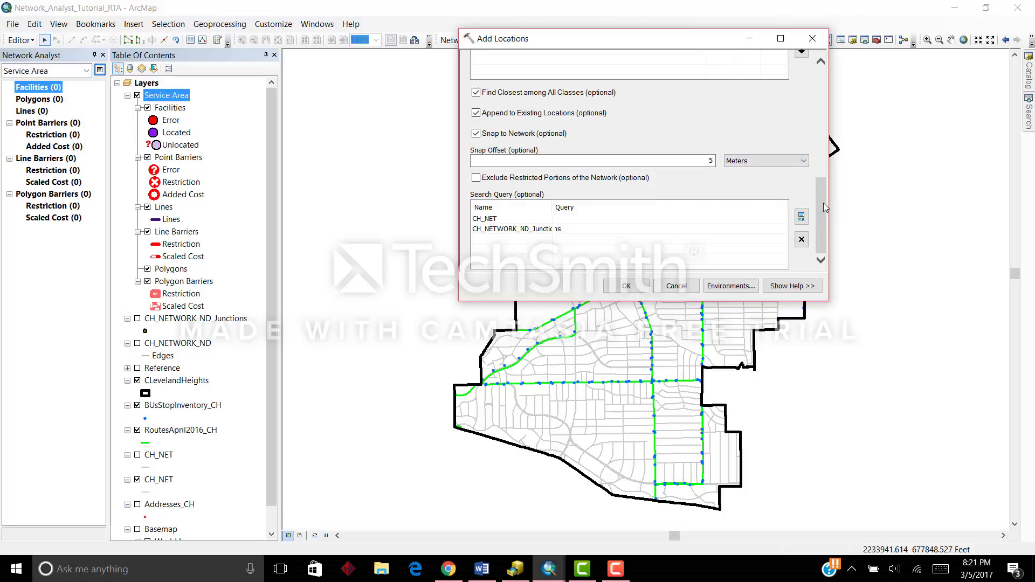
drag(823, 209, 810, 226)
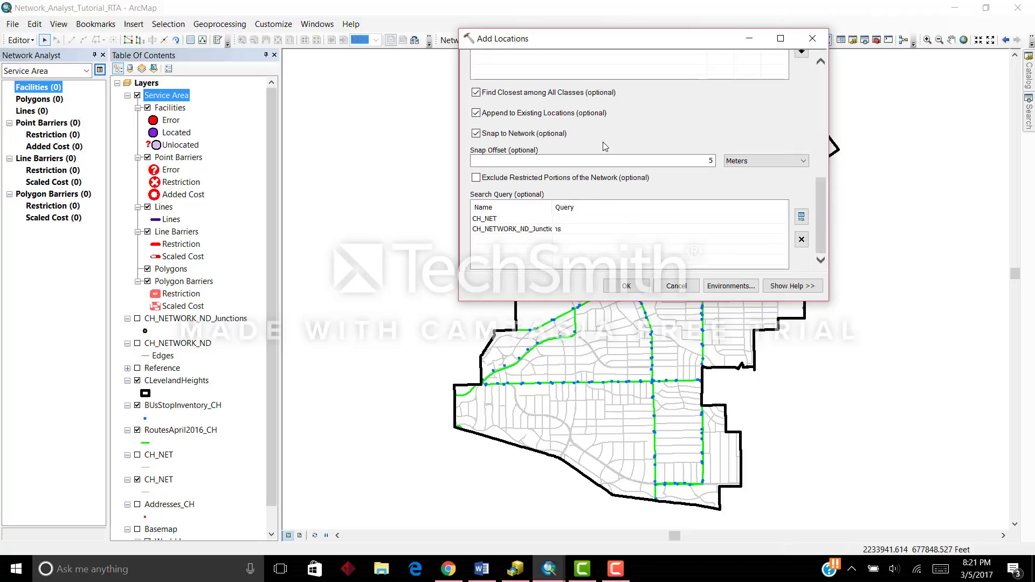
click(625, 286)
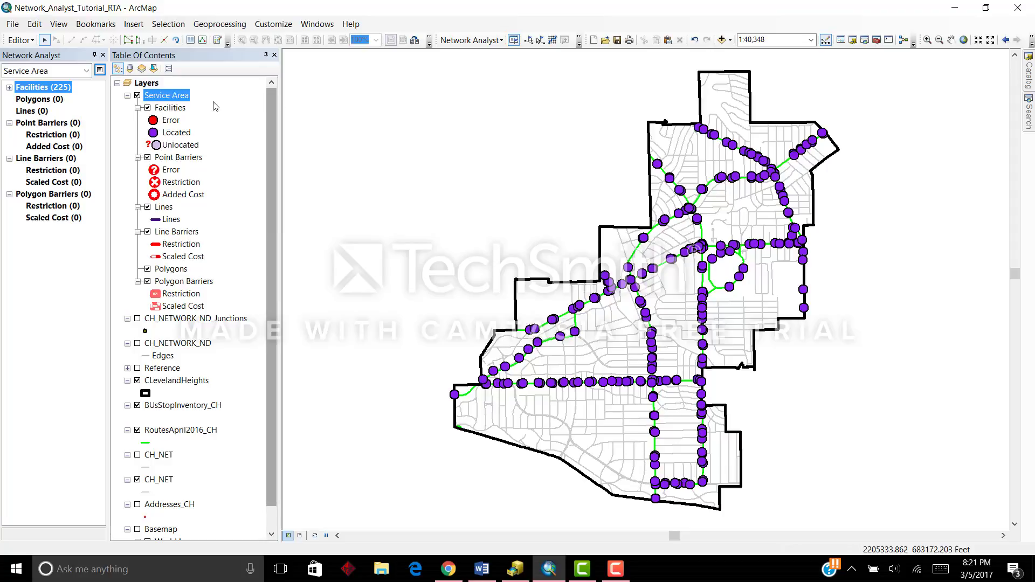
Set the Service Area layer's polygon generation to Merge by break value for multiple facilities.
right_click(181, 98)
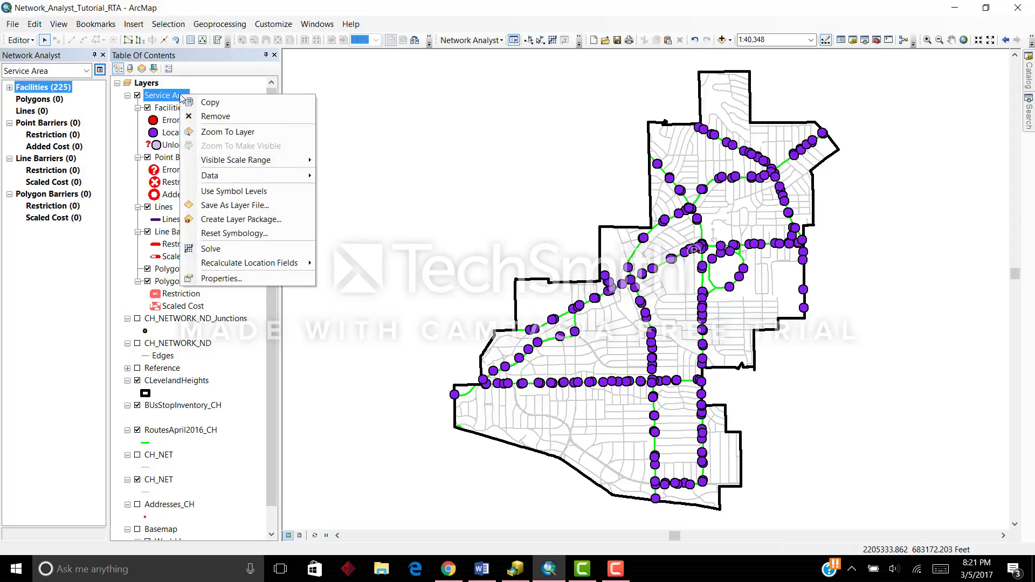
click(253, 278)
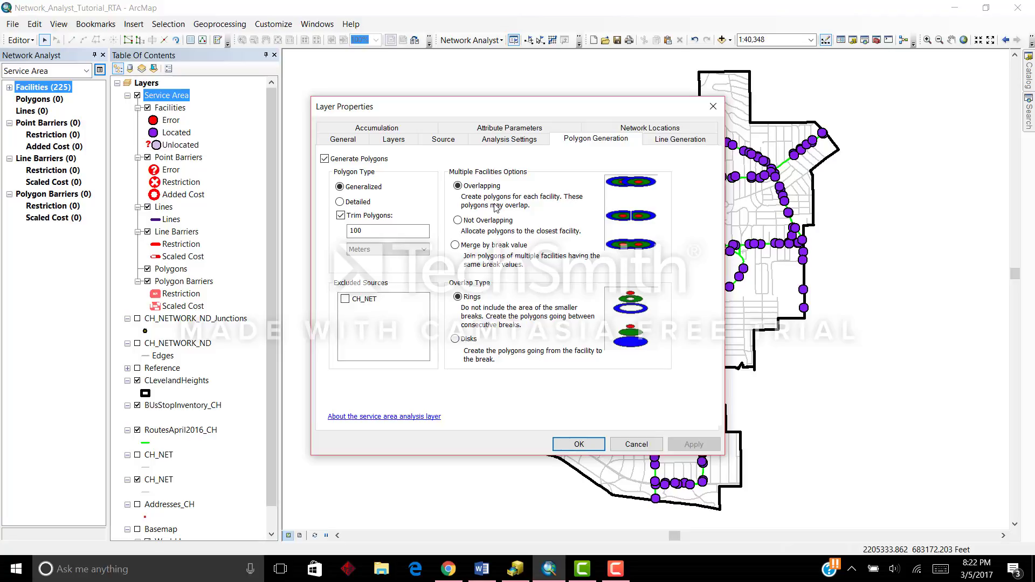
click(468, 220)
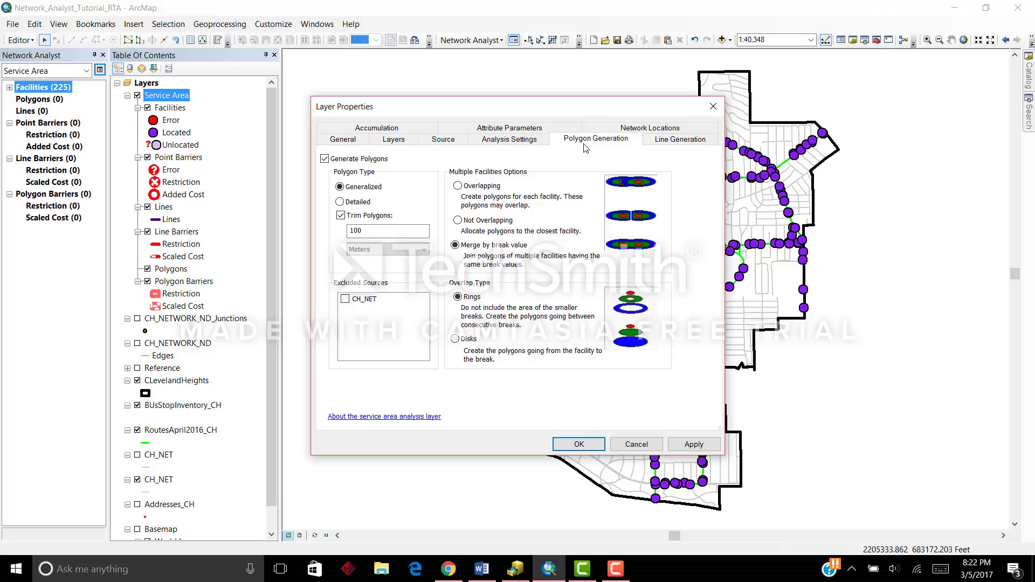
Use Walking_Minutes as the Service Area impedance, set the travel direction to Towards Facility, and apply the settings.
click(531, 145)
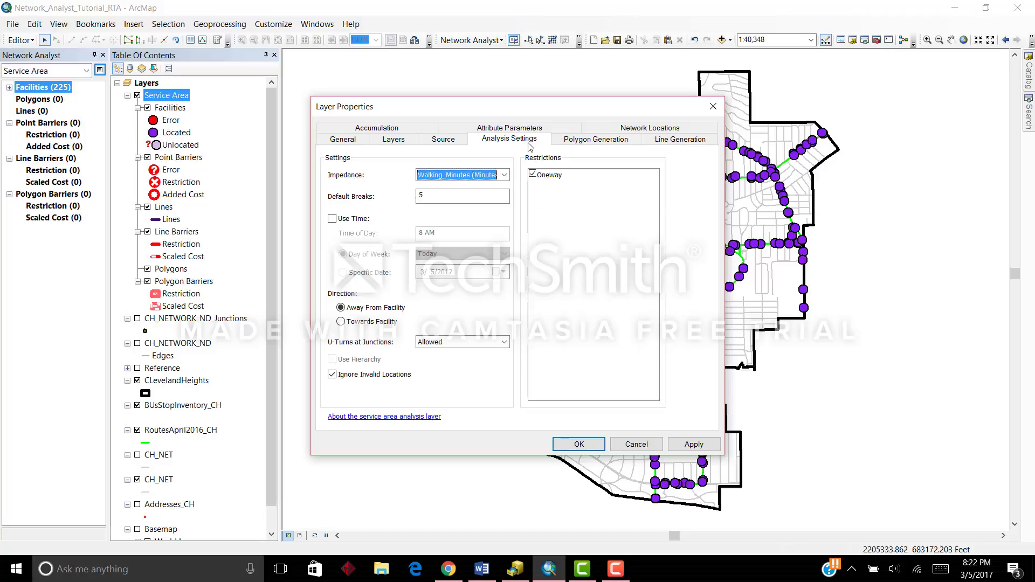
click(504, 176)
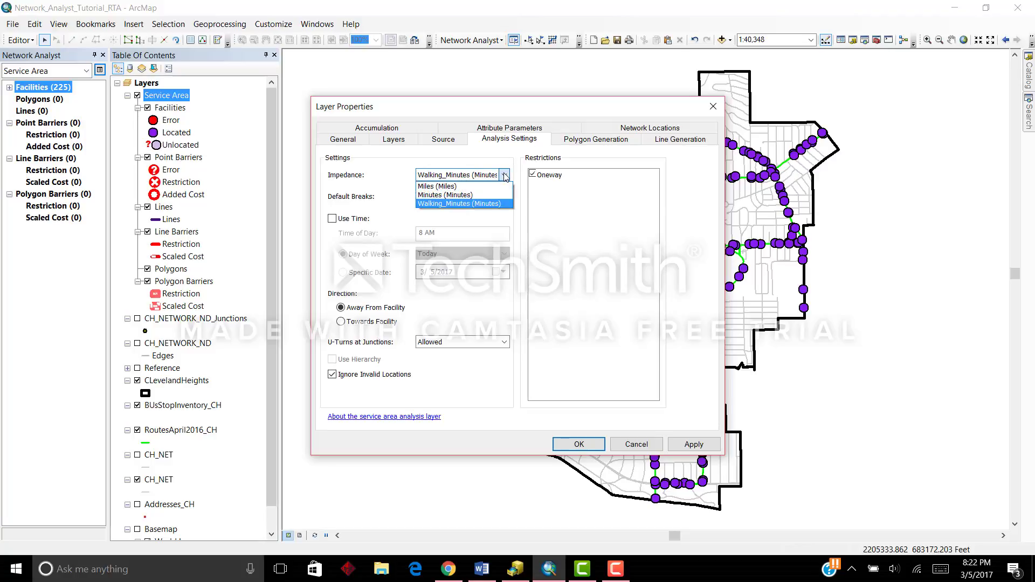
click(495, 204)
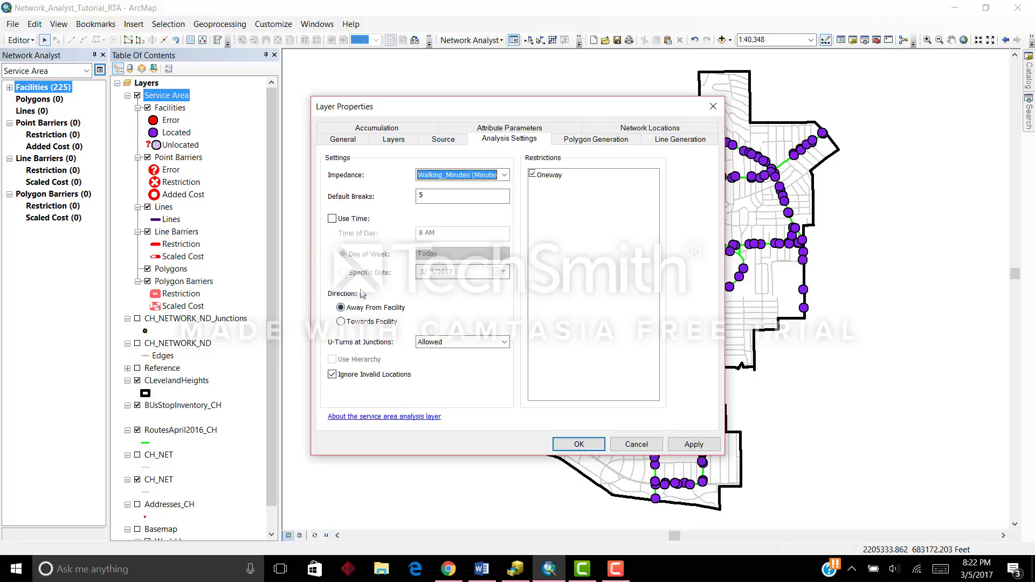
click(342, 323)
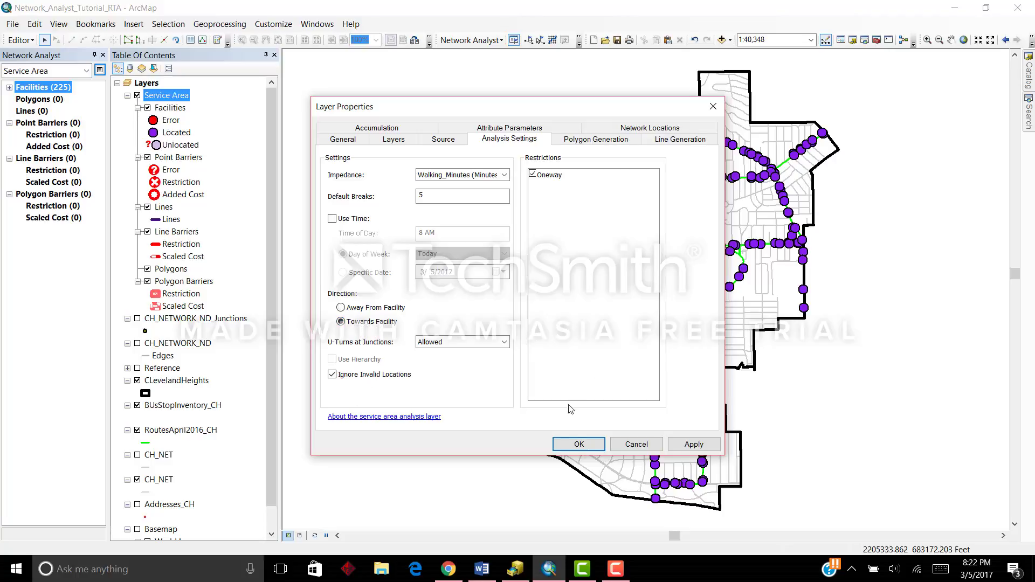
click(587, 443)
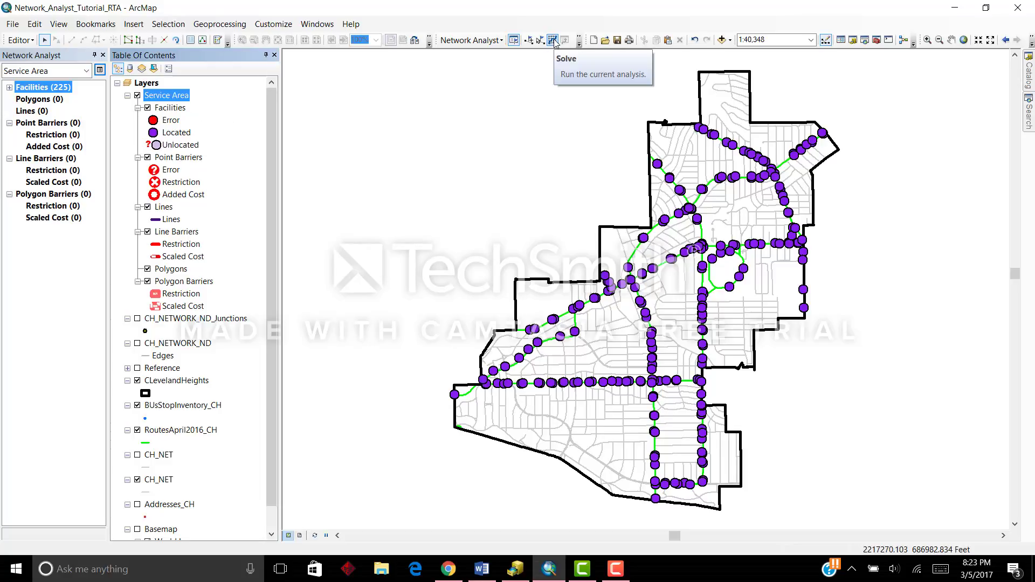
Solve the Service Area analysis and select its Polygons class in the Network Analyst window.
right_click(179, 95)
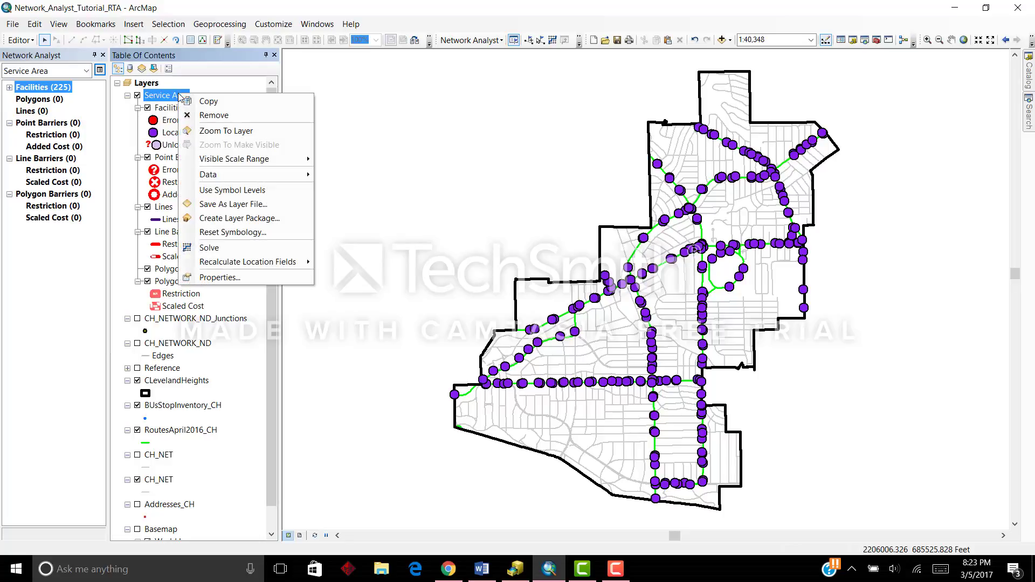
click(209, 248)
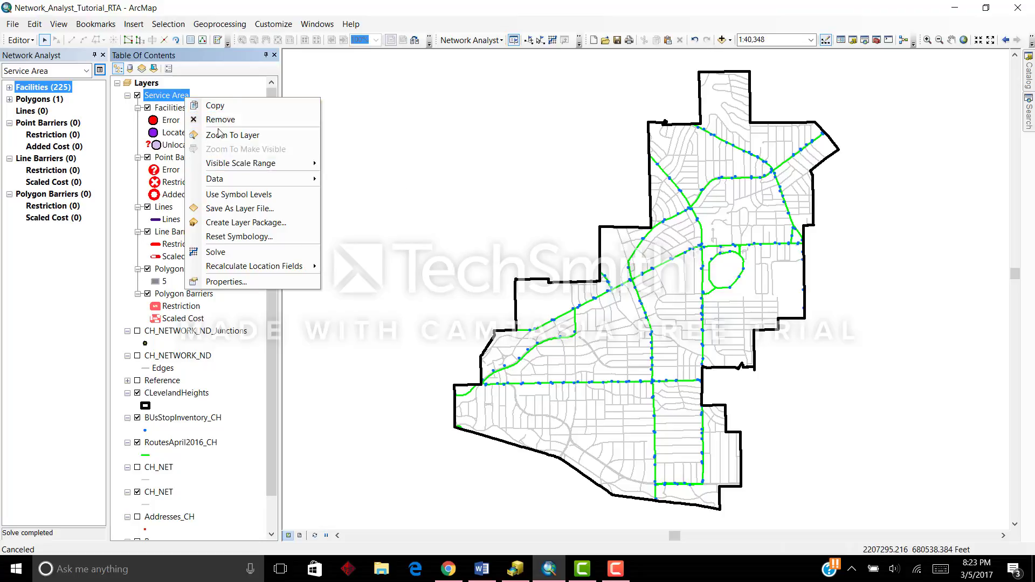
click(41, 101)
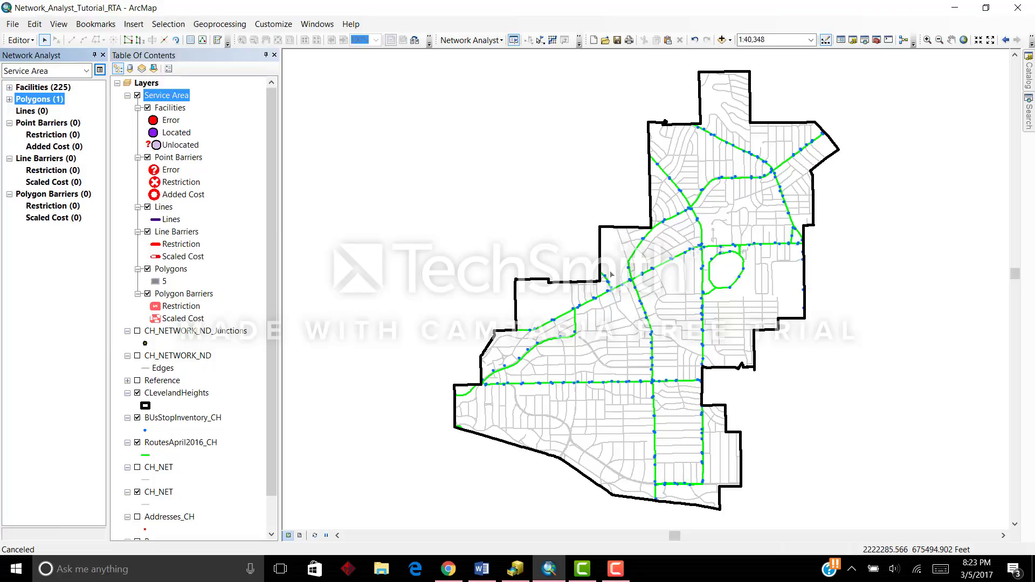
Set the Service Area layer's multiple facilities option to Overlapping polygons and solve the analysis again.
right_click(173, 100)
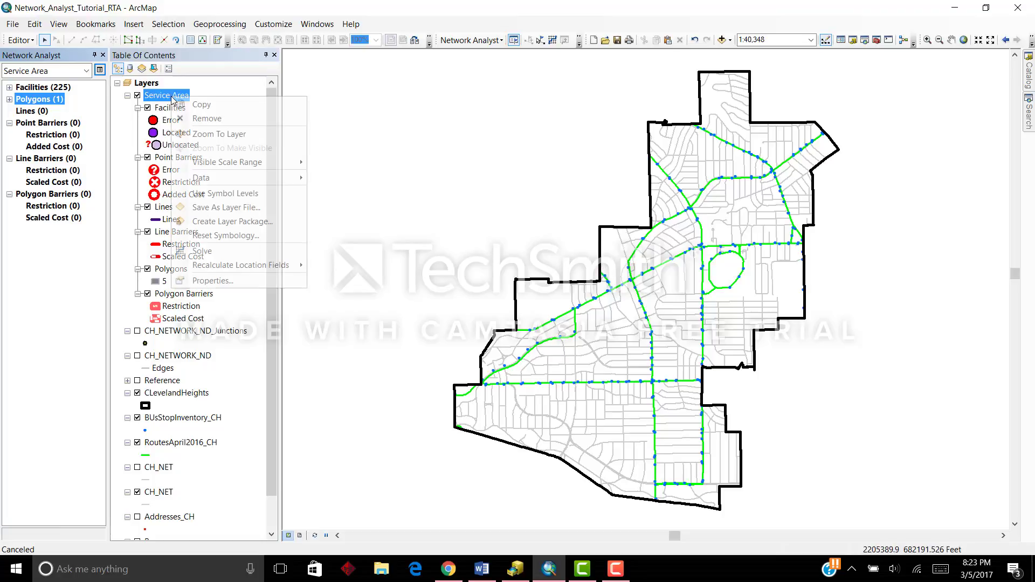
click(240, 279)
click(566, 142)
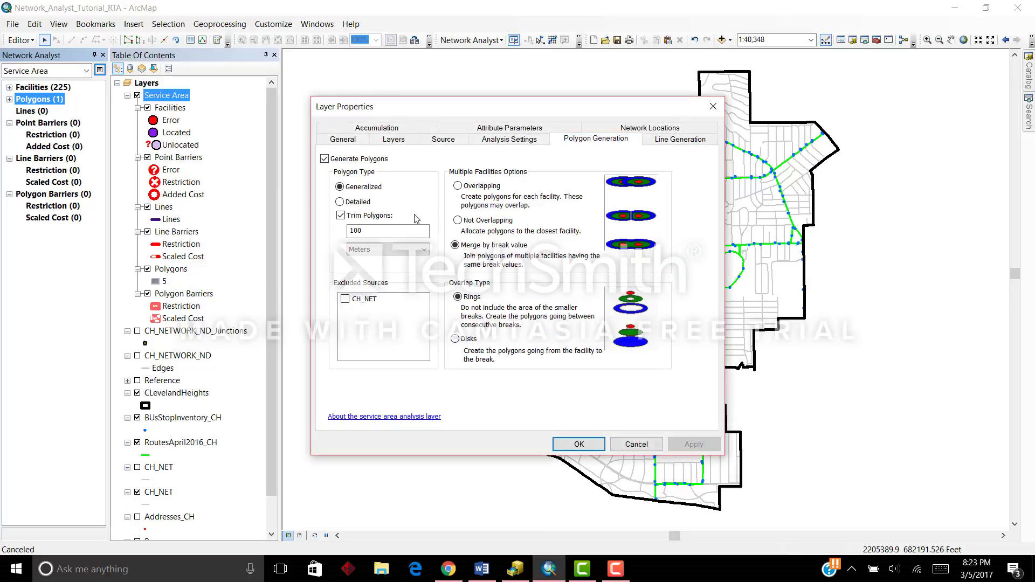
click(458, 186)
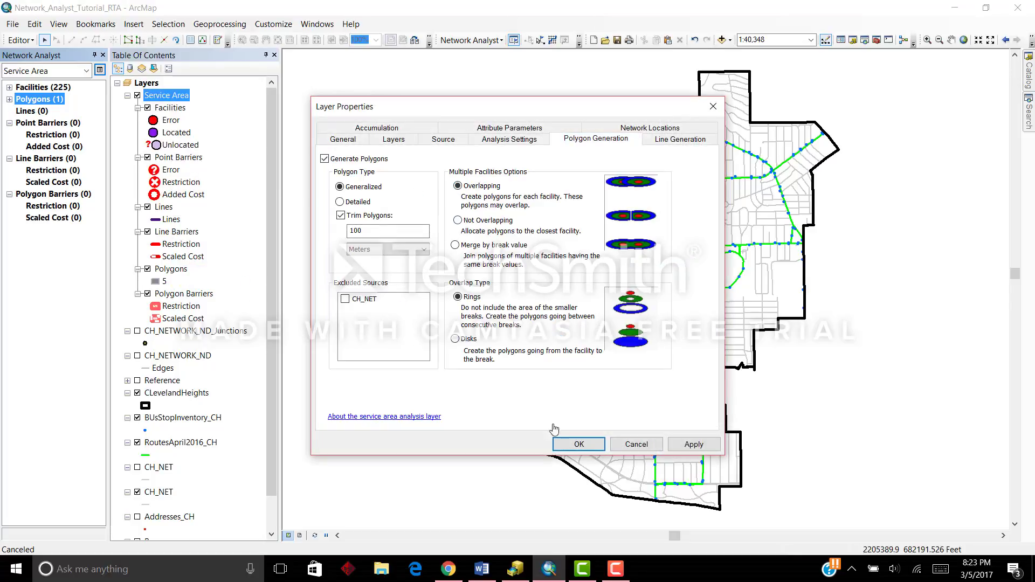
click(577, 444)
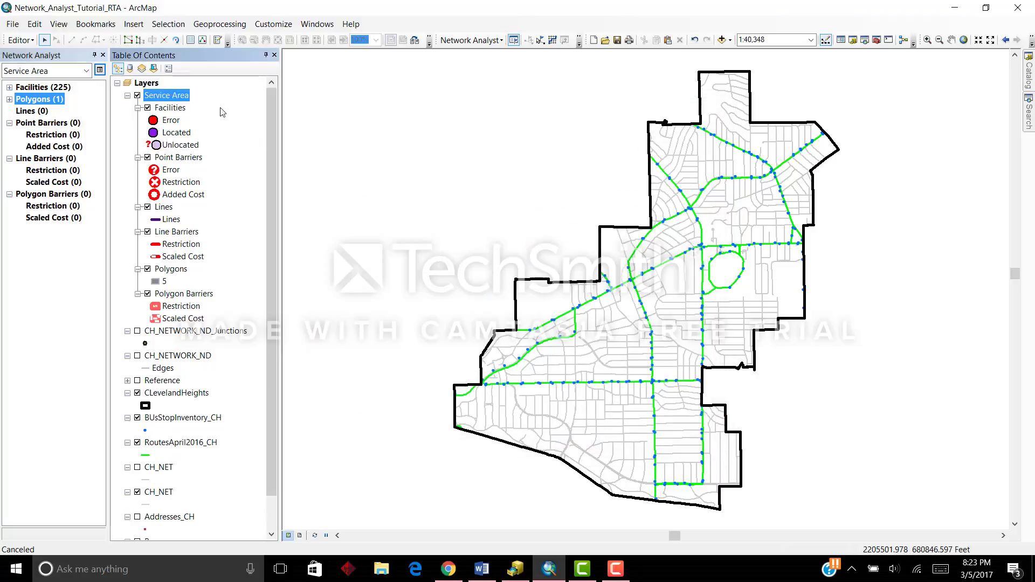
click(552, 40)
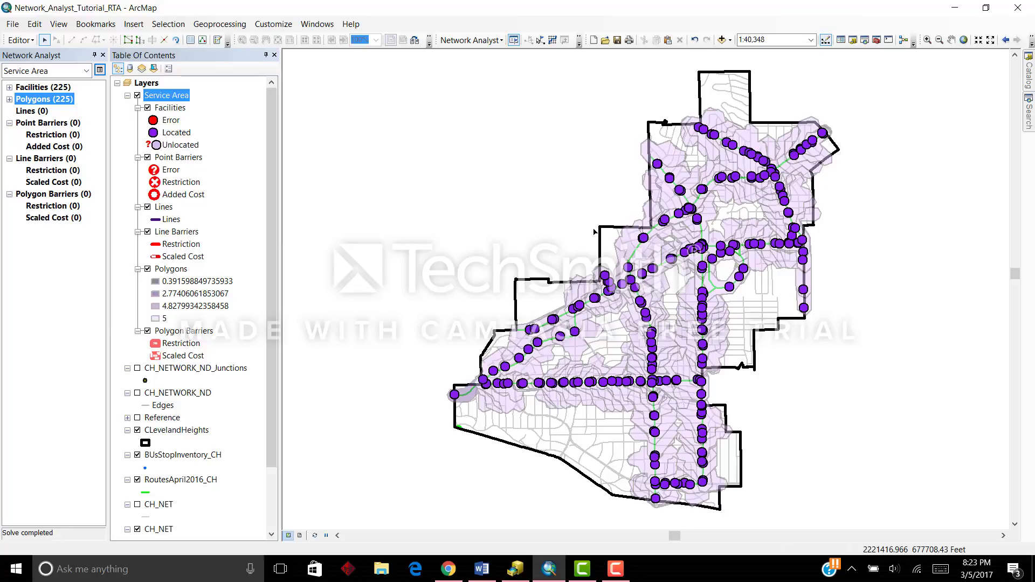
Review the impedance choices in the Service Area analysis settings, keeping Walking_Minutes selected.
right_click(174, 101)
click(249, 287)
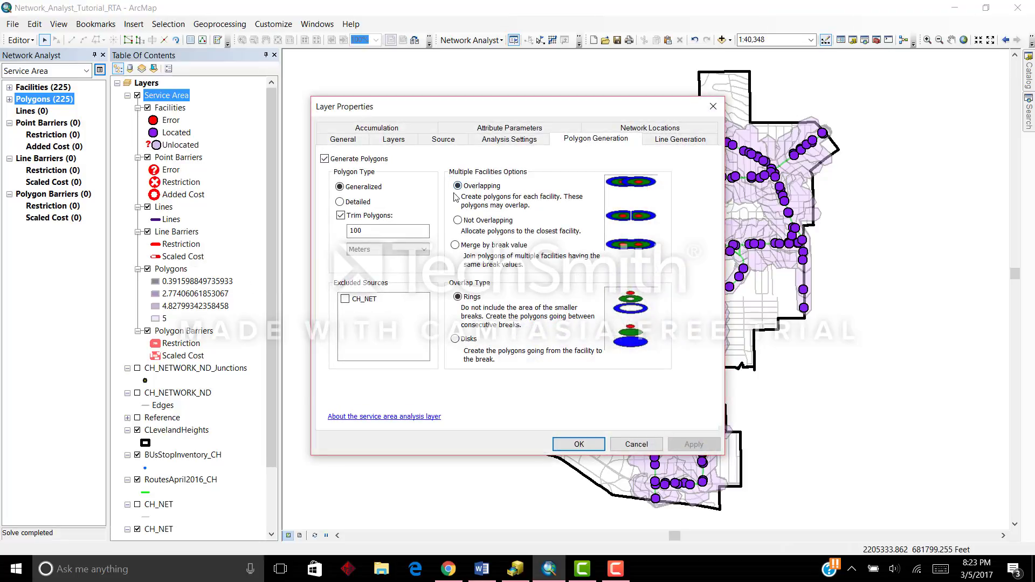
click(498, 142)
click(485, 174)
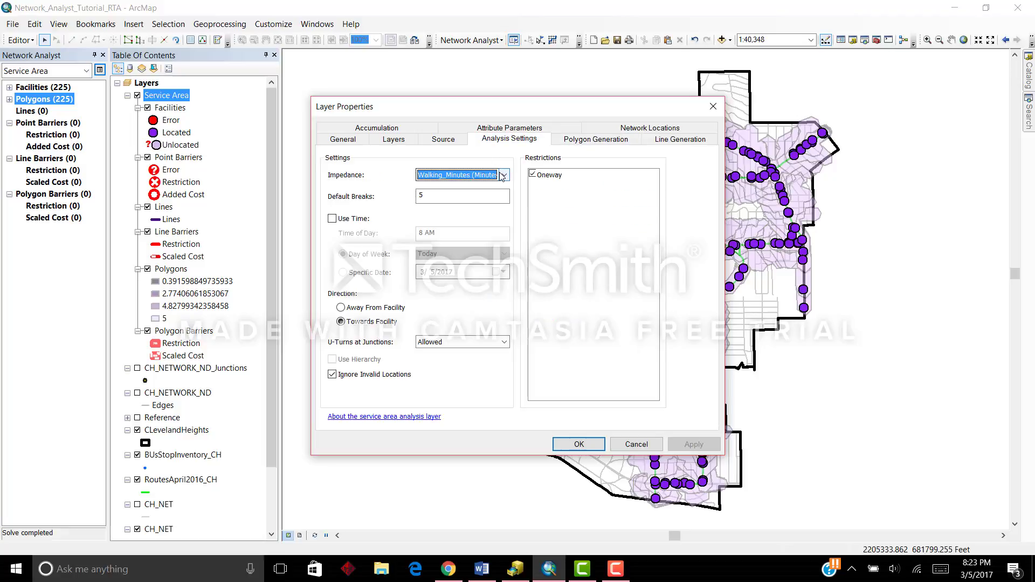
click(487, 204)
click(504, 174)
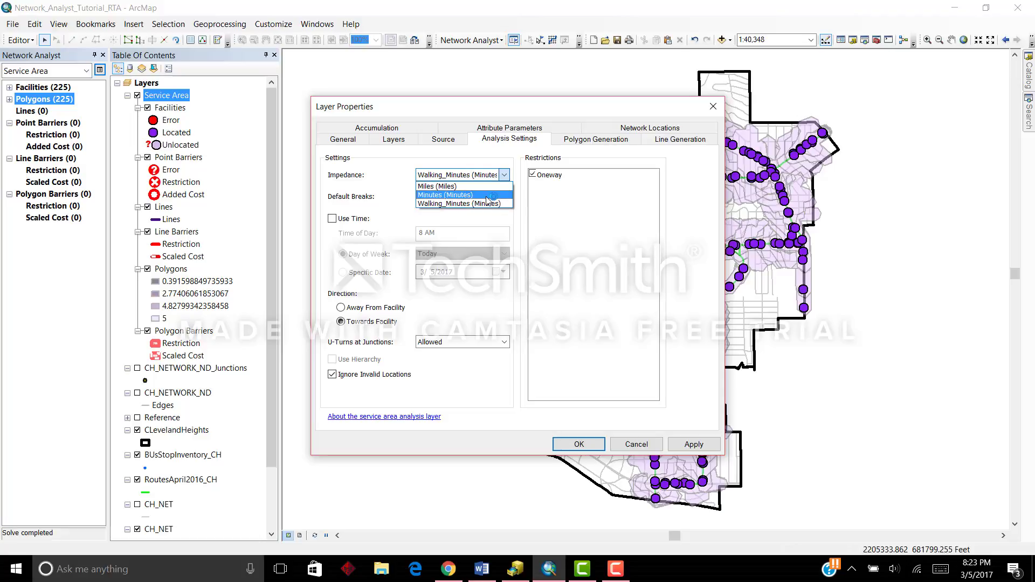
click(487, 204)
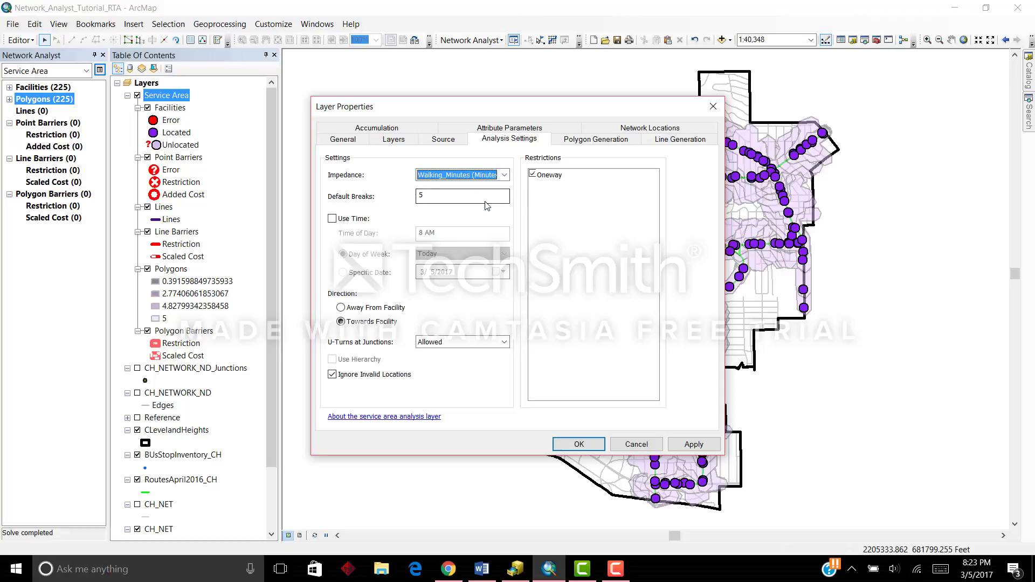
click(505, 175)
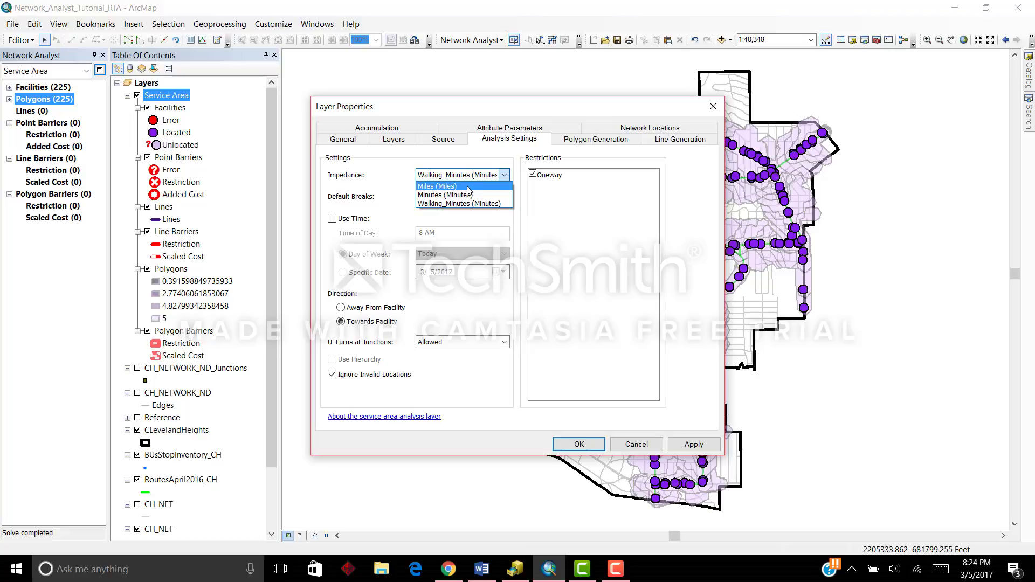
click(433, 205)
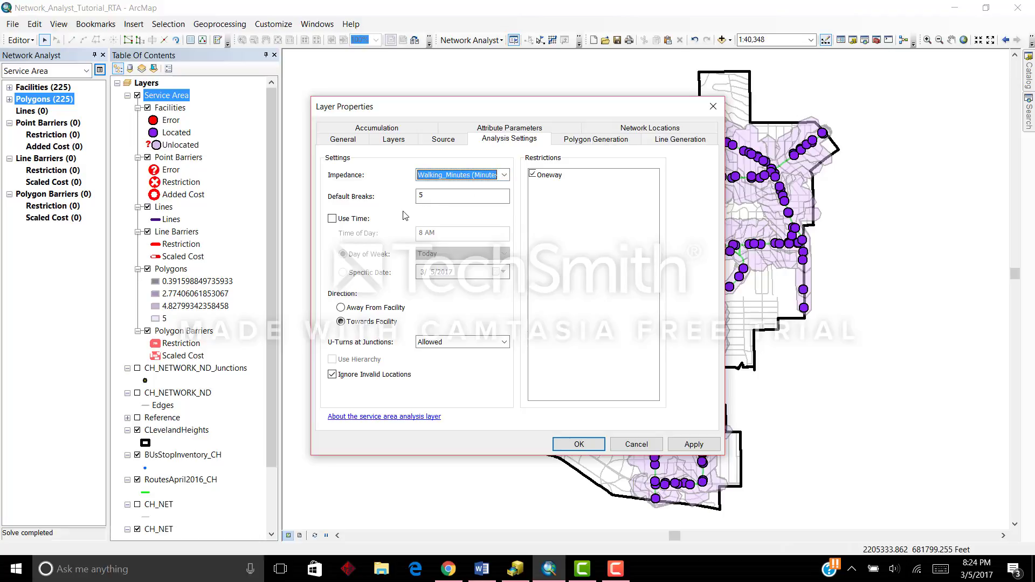
click(578, 443)
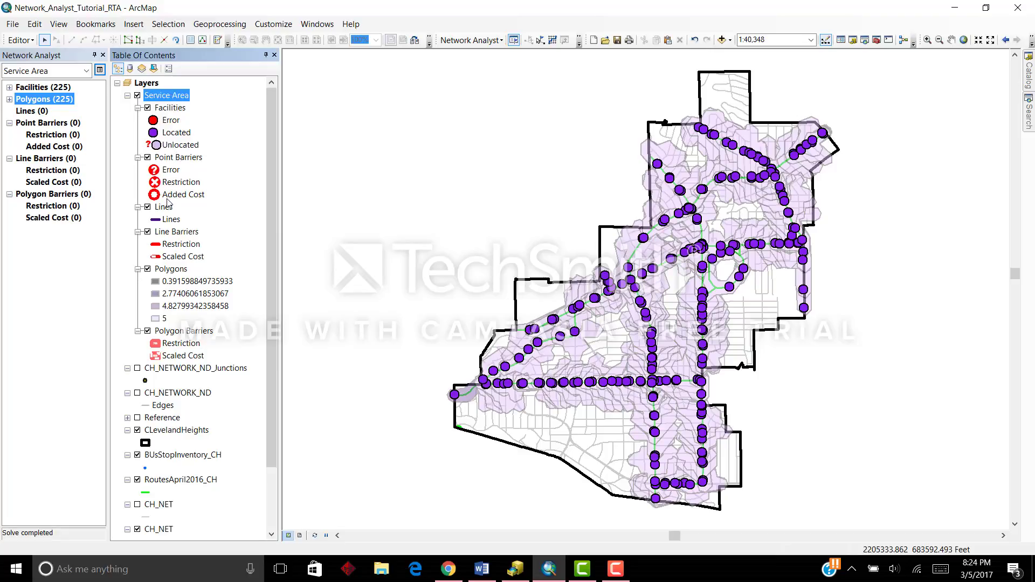
Hide the Service Area's Facilities sublayer and zoom the map to the CH_NETWORK_ND layer.
click(170, 108)
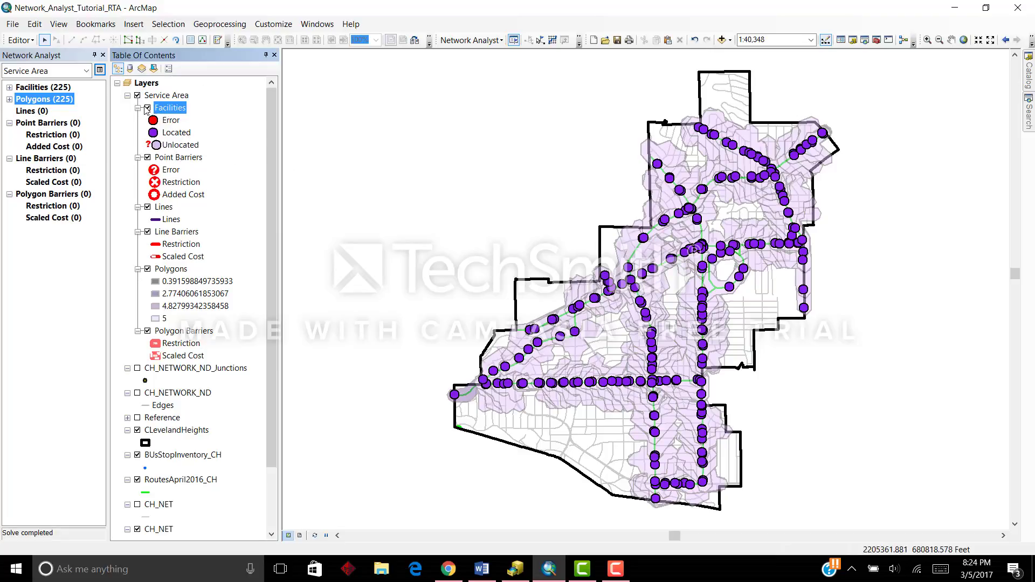
click(147, 108)
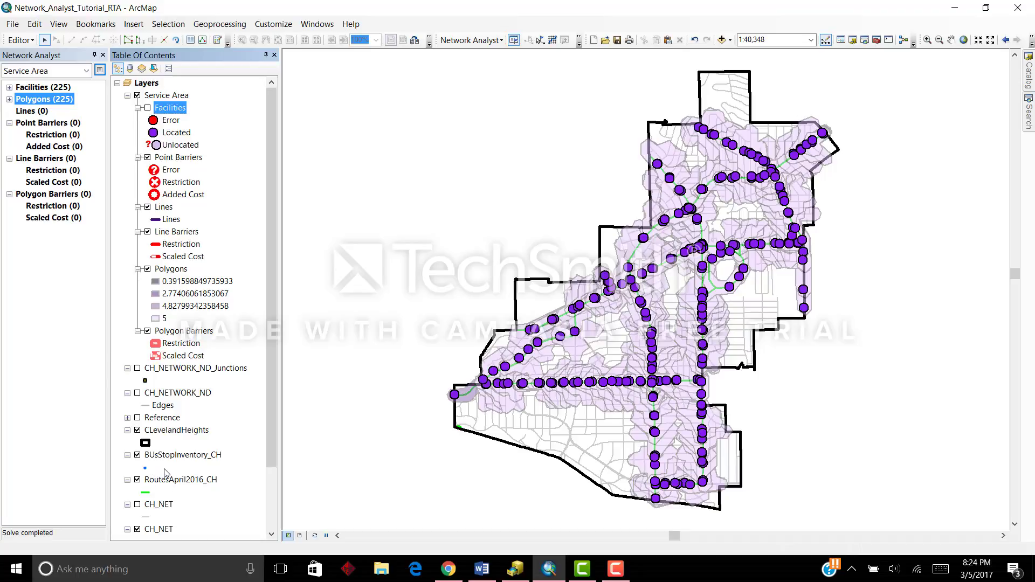
scroll(180, 459, down, 2)
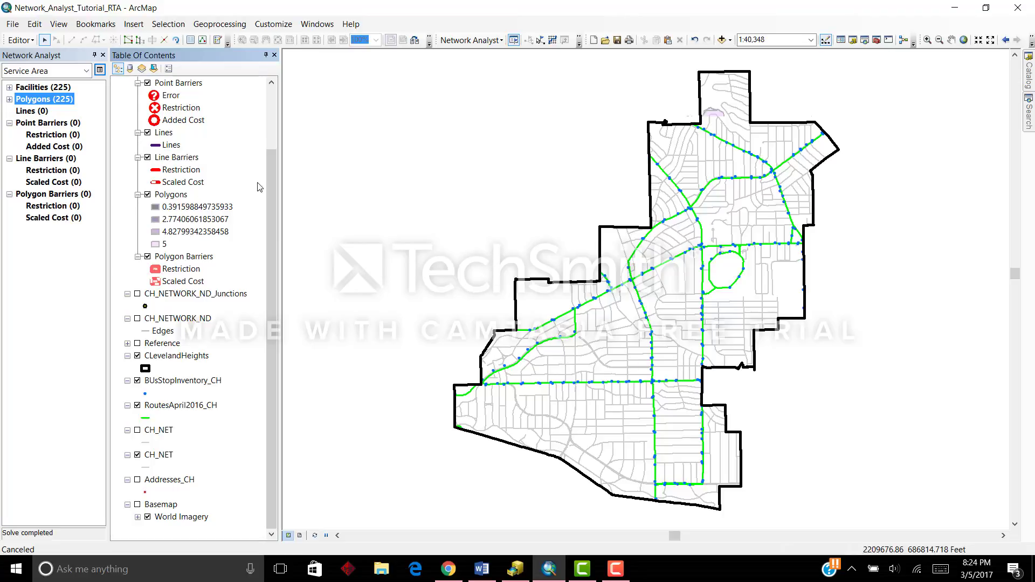
scroll(272, 137, up, 2)
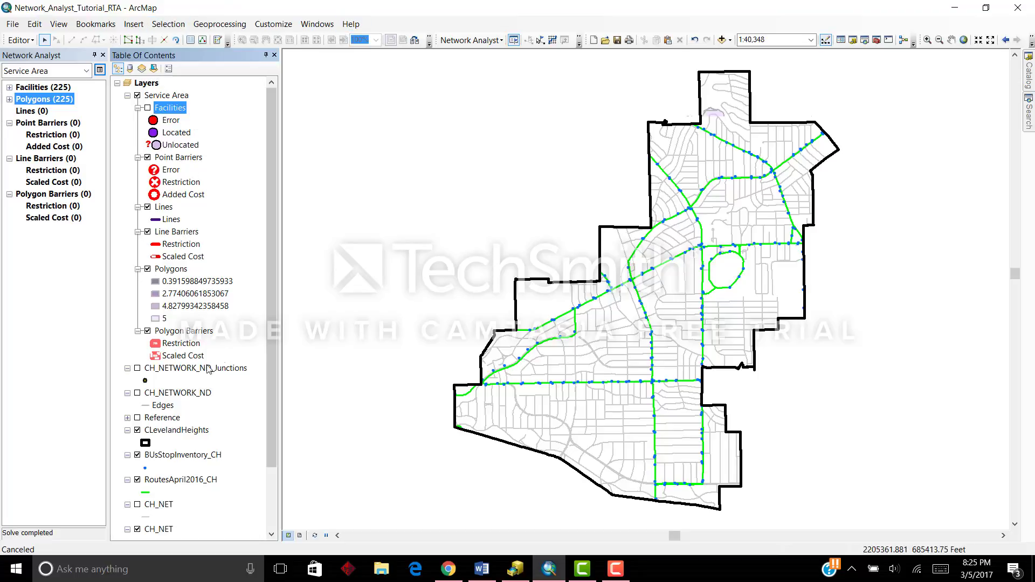
right_click(186, 393)
click(231, 433)
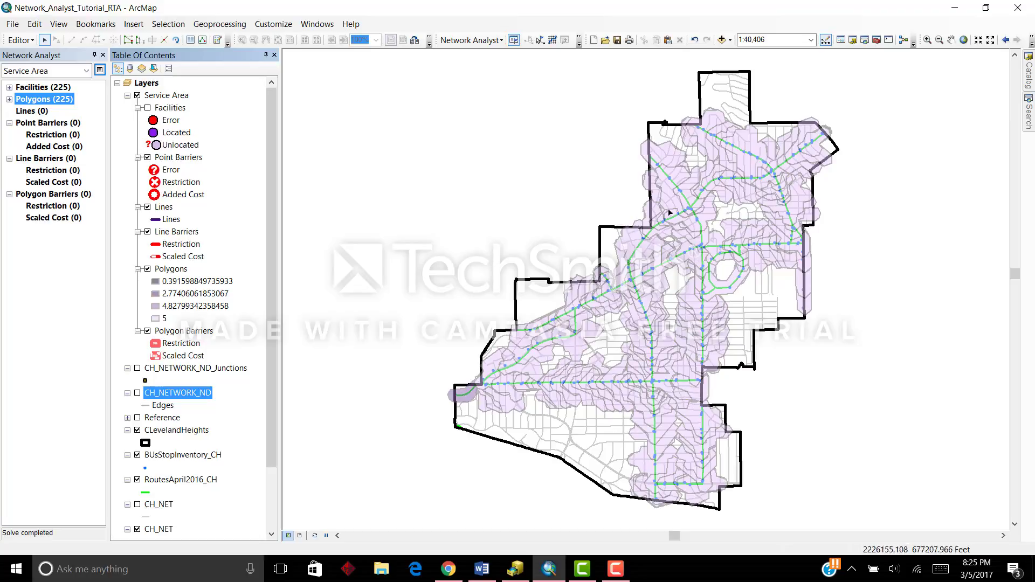
Start exporting all Service Area polygons, choosing the NetworkAnalyst_Walkability_DriveTimes_03052017_ClevelandHeights.gdb geodatabase as the output location.
right_click(170, 269)
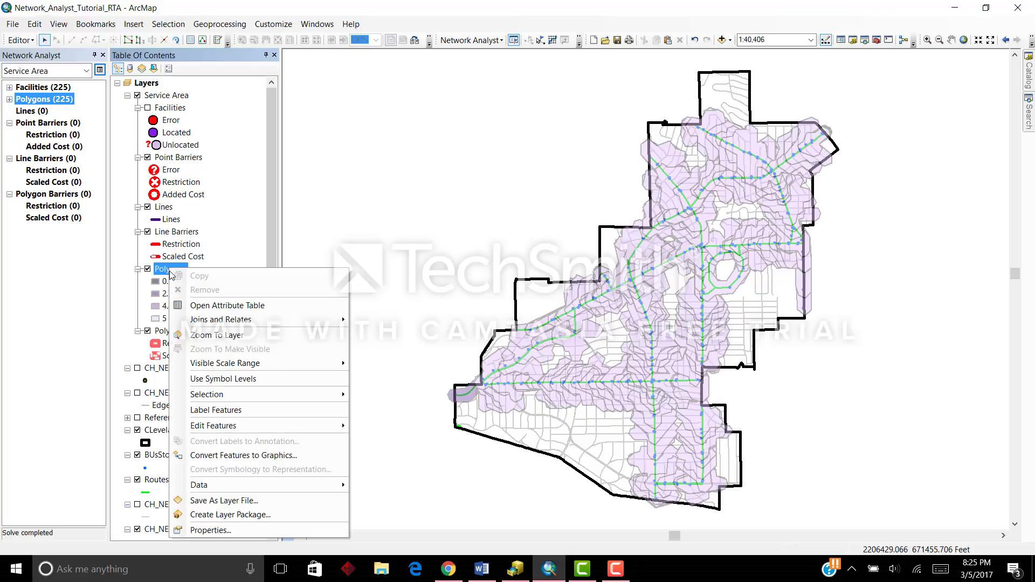
mouse_move(323, 485)
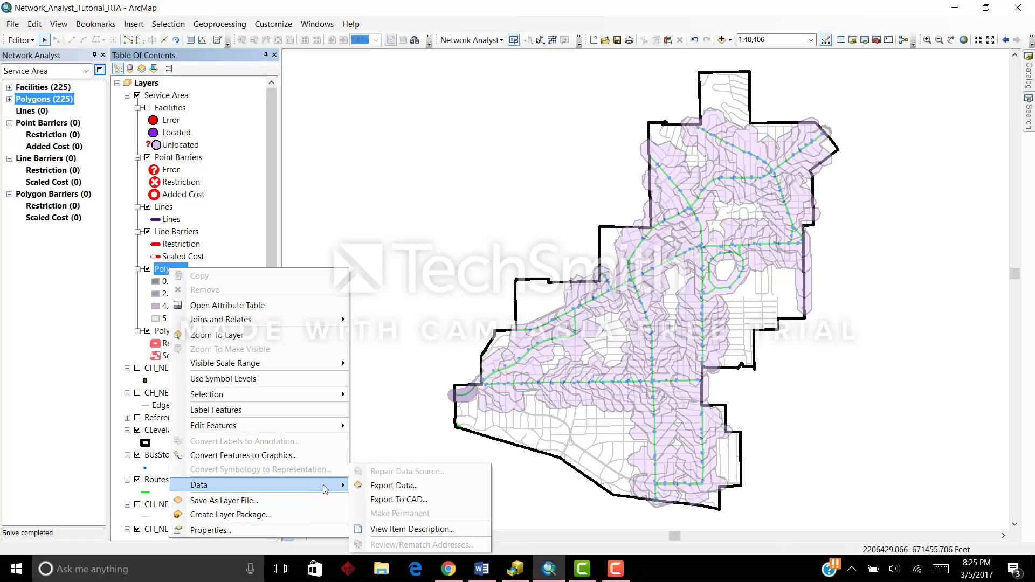
click(400, 486)
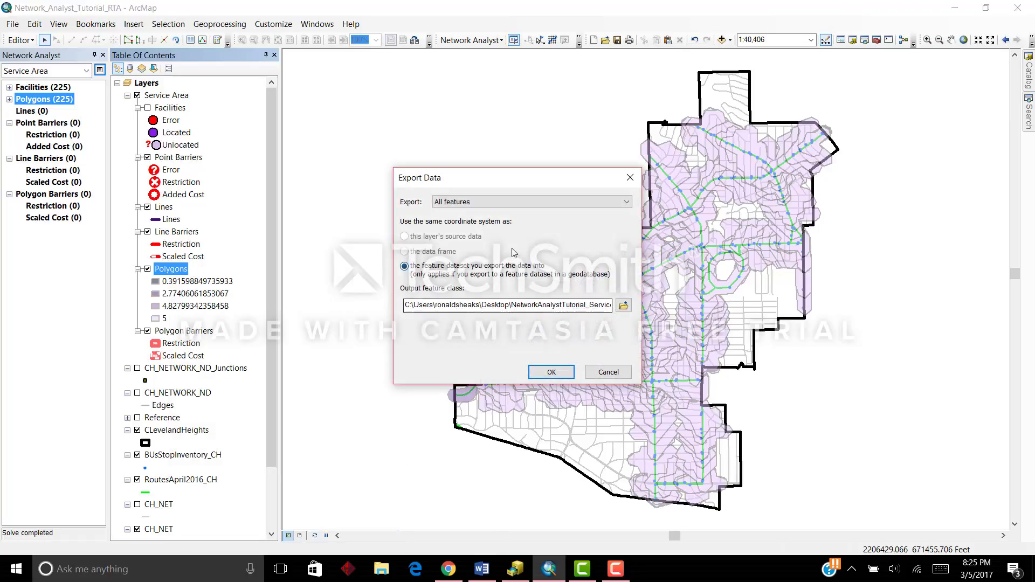
click(624, 305)
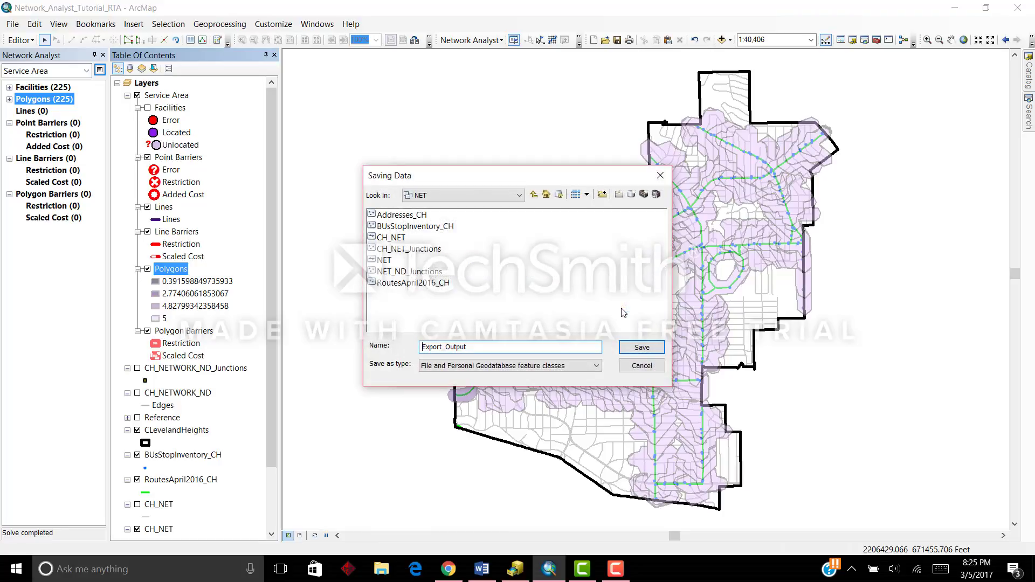
click(533, 195)
click(533, 195)
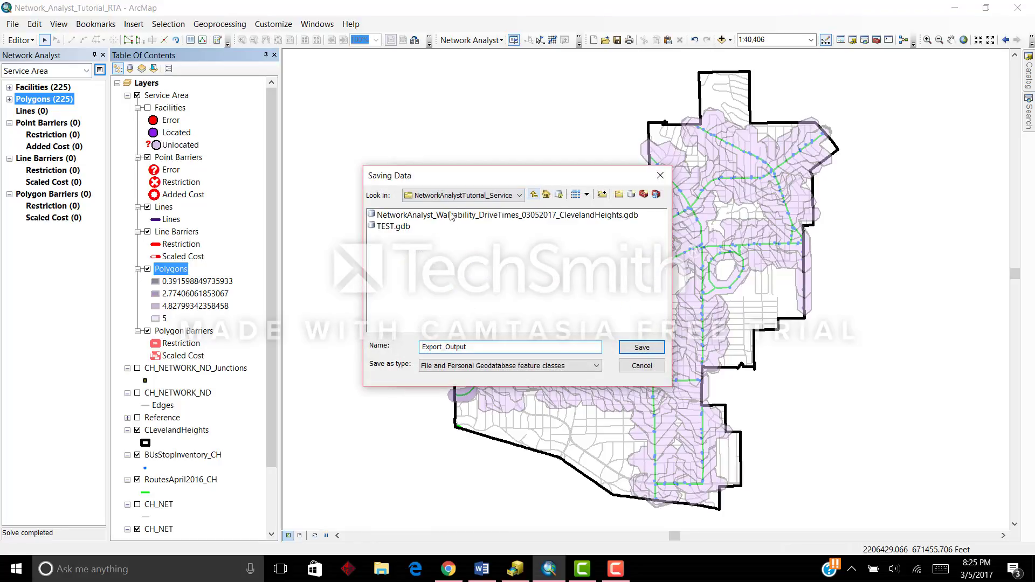
double_click(448, 214)
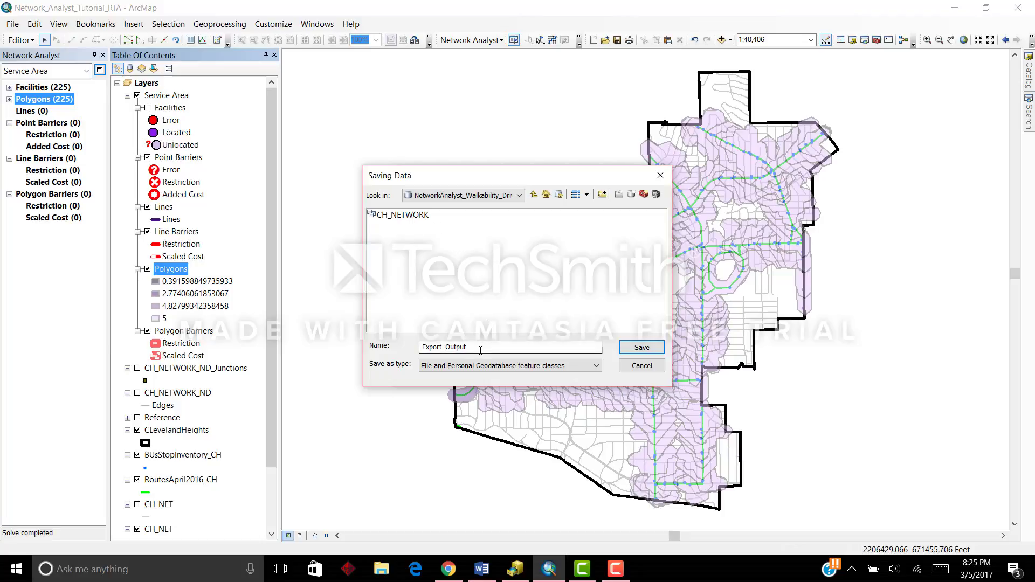
Export the polygons as CH_WalkDist_5Minute_Poly, add them to the map, and turn off the Service Area layer.
drag(480, 347, 361, 345)
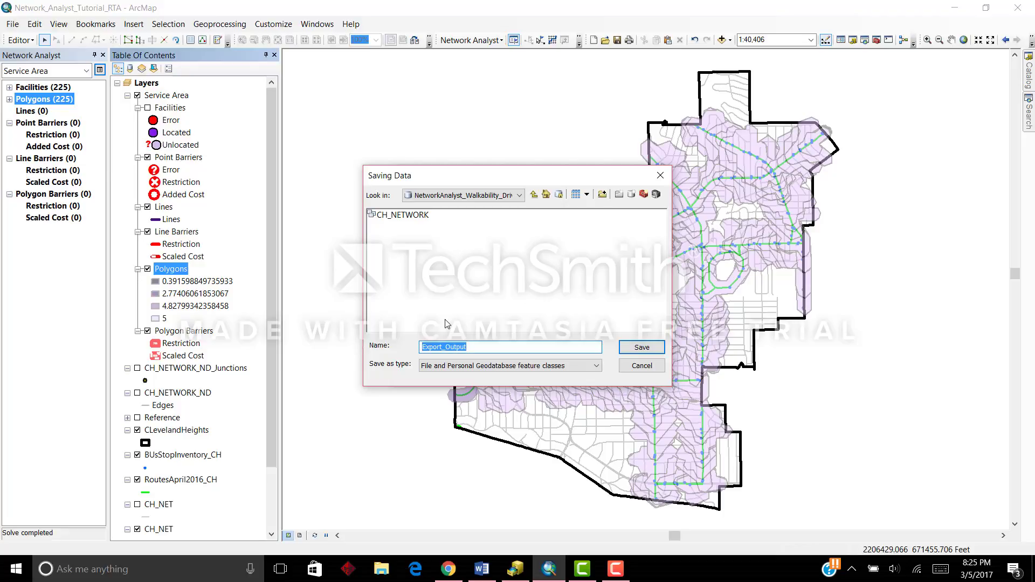
text(CH_WalkDist_5Minute_Poly)
click(641, 348)
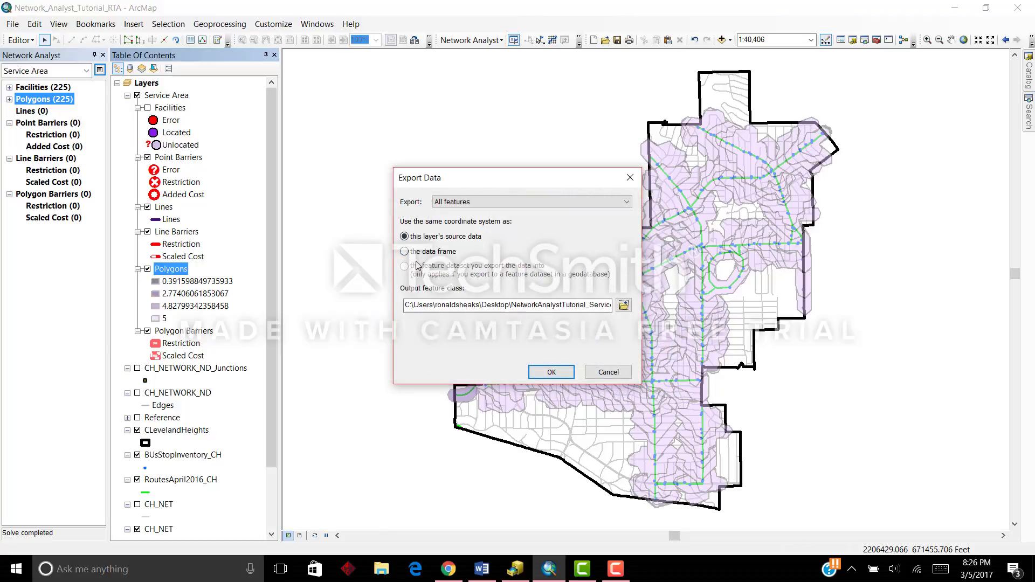
click(546, 373)
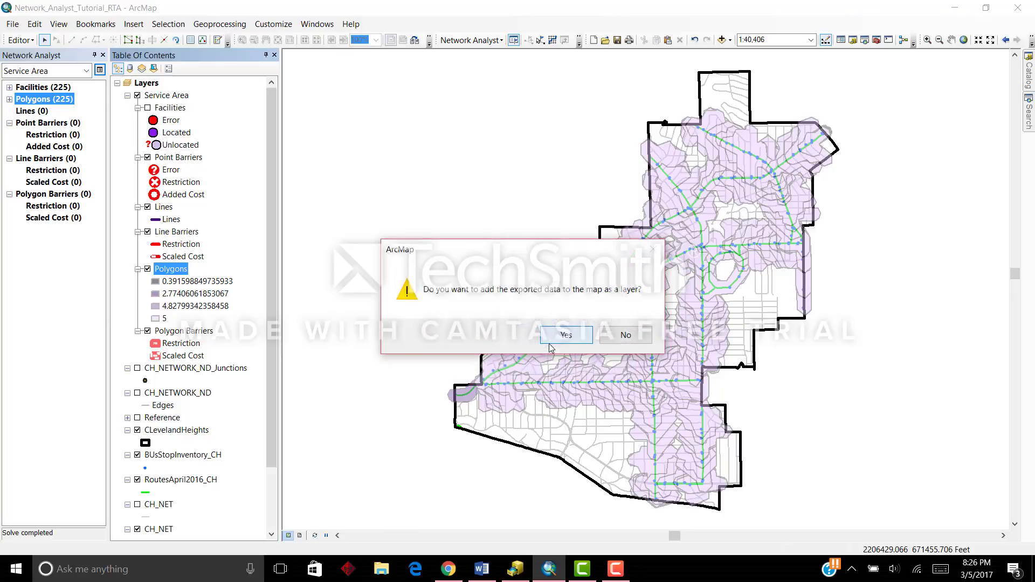
click(551, 336)
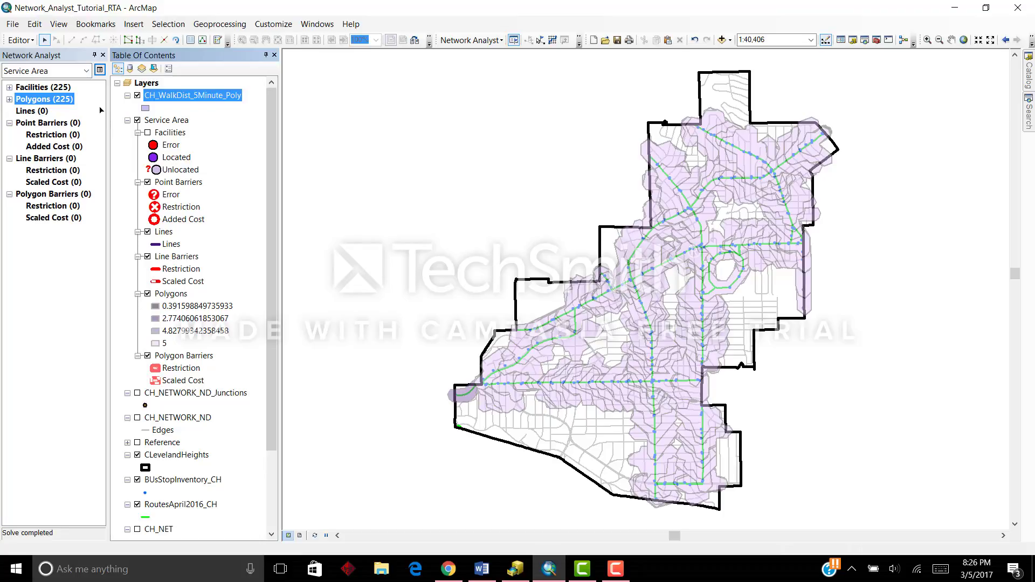
click(138, 120)
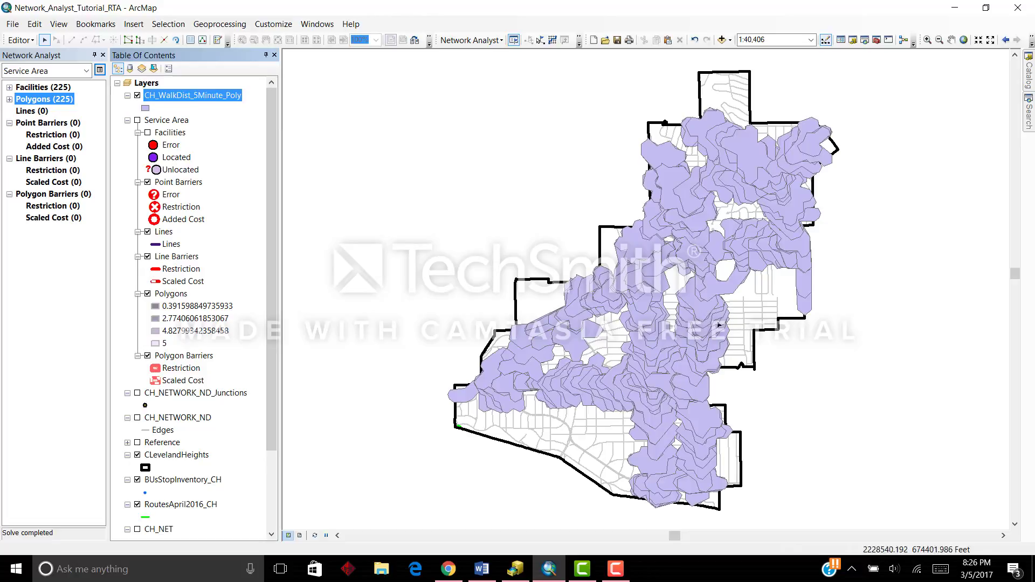
Open the Dissolve tool and choose CH_WalkDist_5Minute_Poly as its input features.
click(231, 24)
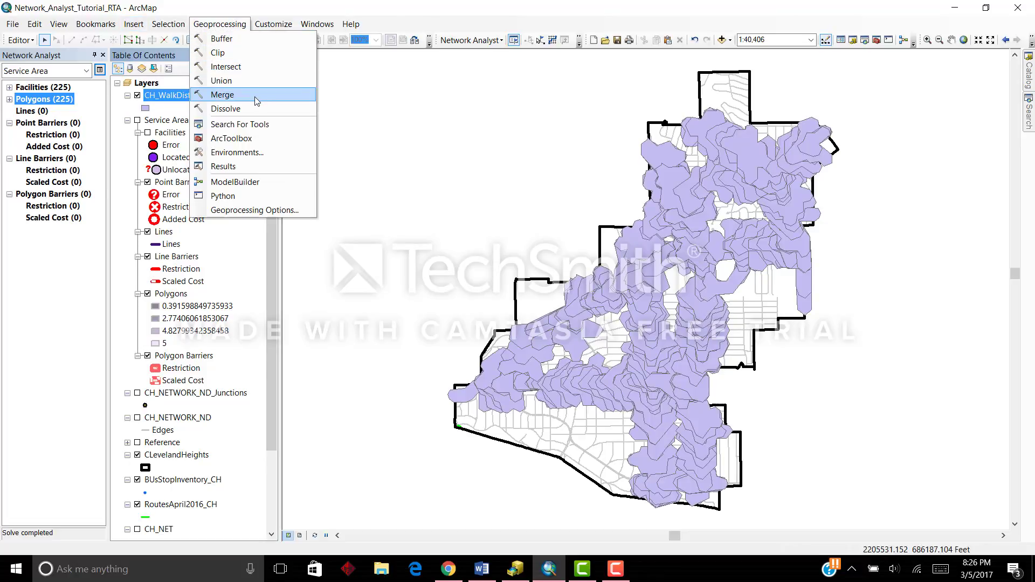
click(232, 109)
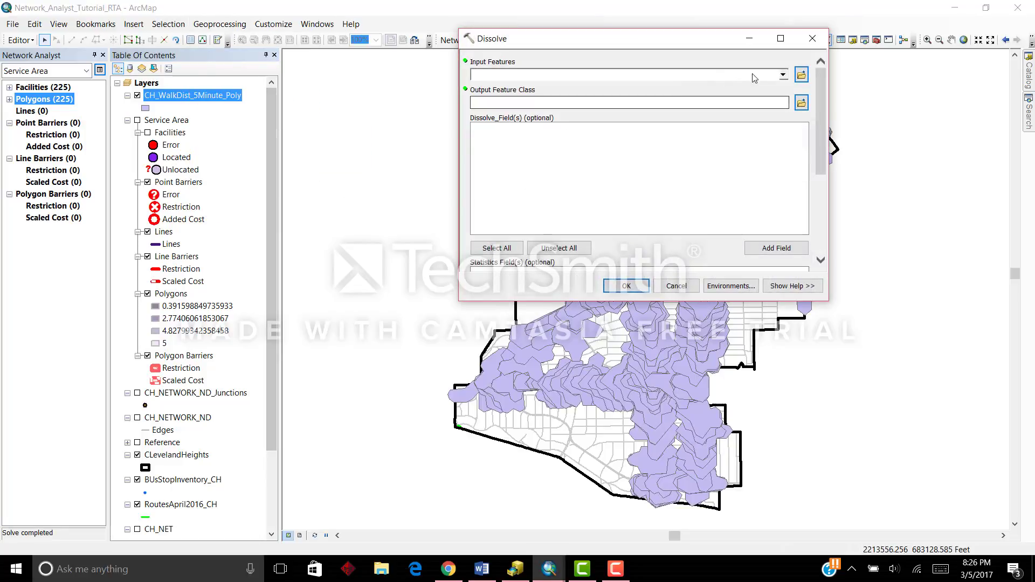
click(783, 74)
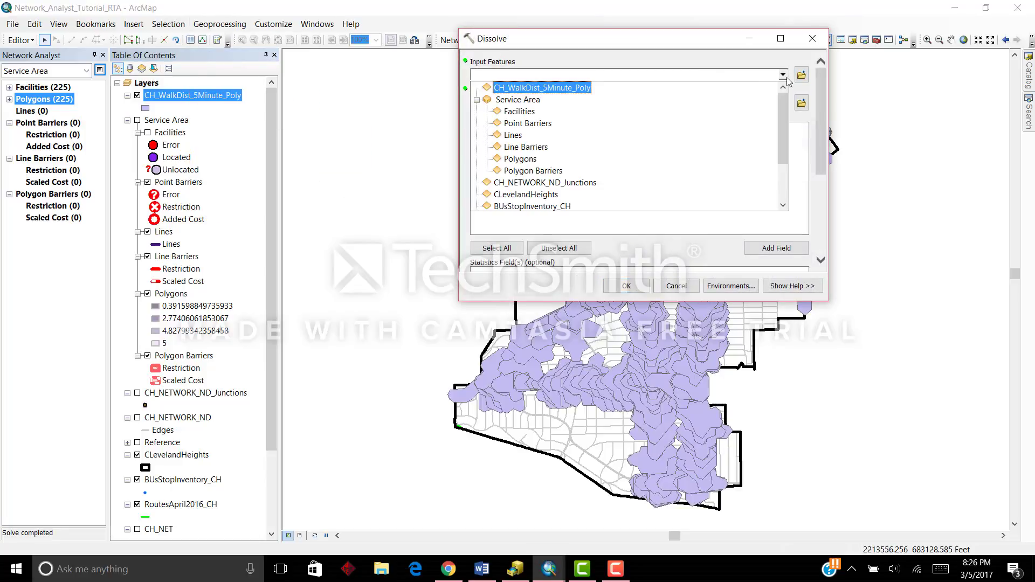
click(540, 88)
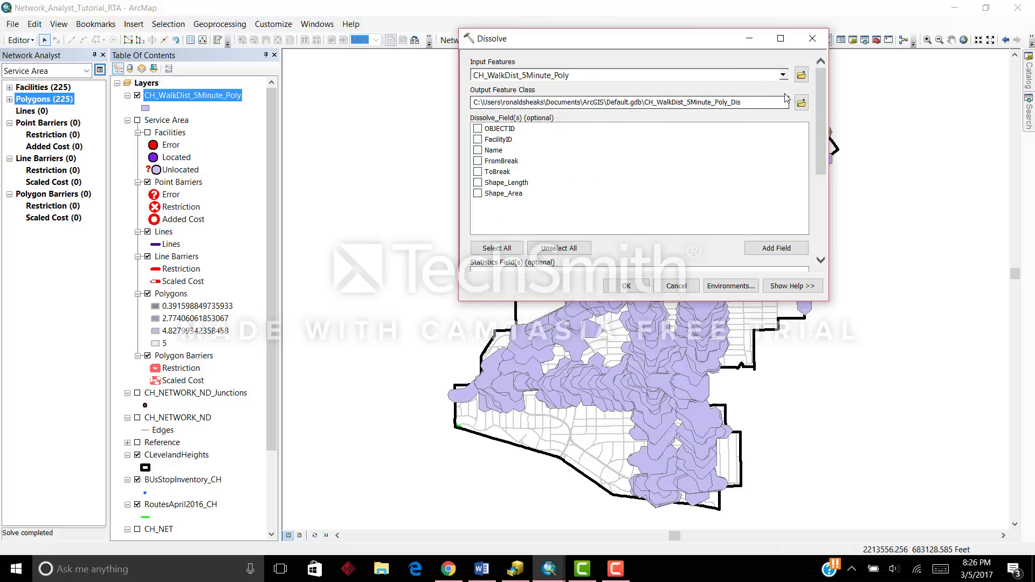
Set the Dissolve output to CH_WalkDist_5Minute_Poly_Dissolve in the NetworkAnalyst_Walkability_DriveTimes_03052017_ClevelandHeights.gdb geodatabase.
click(801, 102)
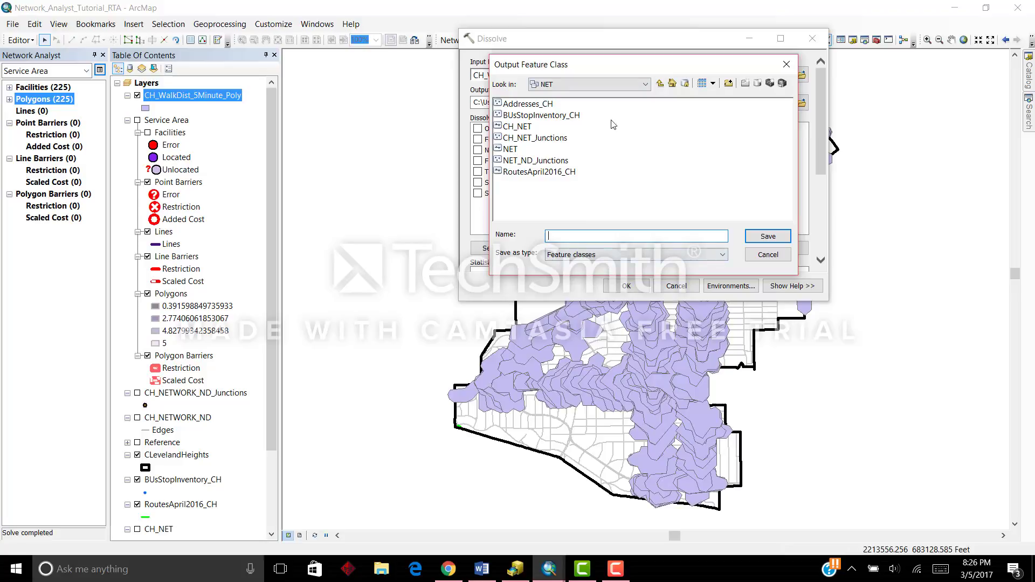
click(660, 83)
click(660, 83)
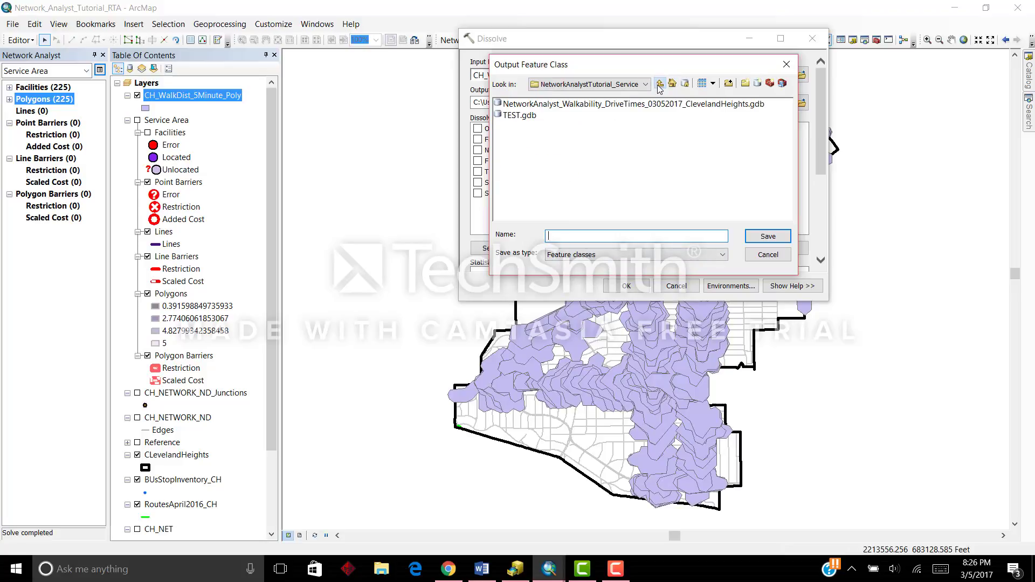
double_click(593, 105)
click(582, 116)
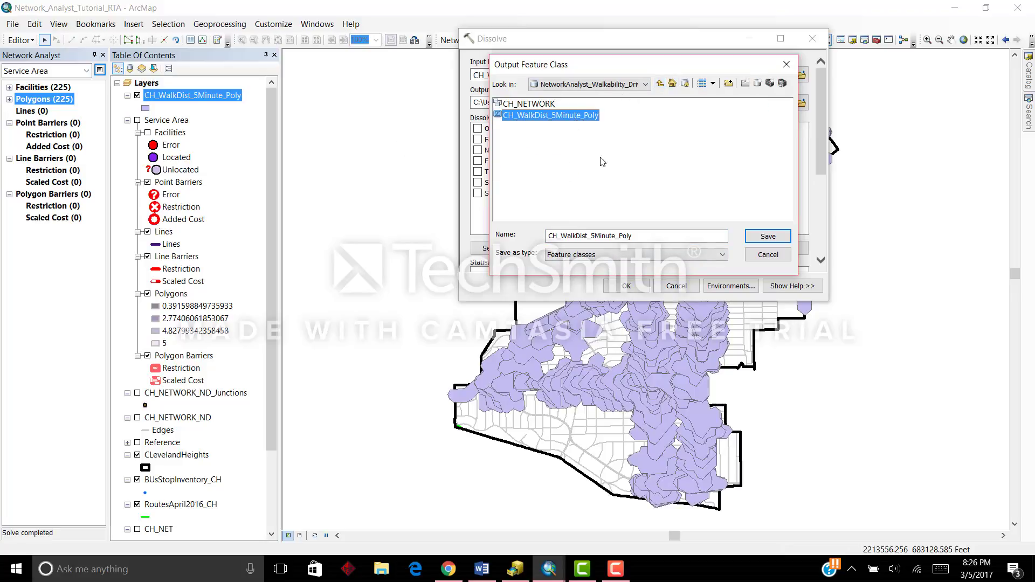
click(653, 236)
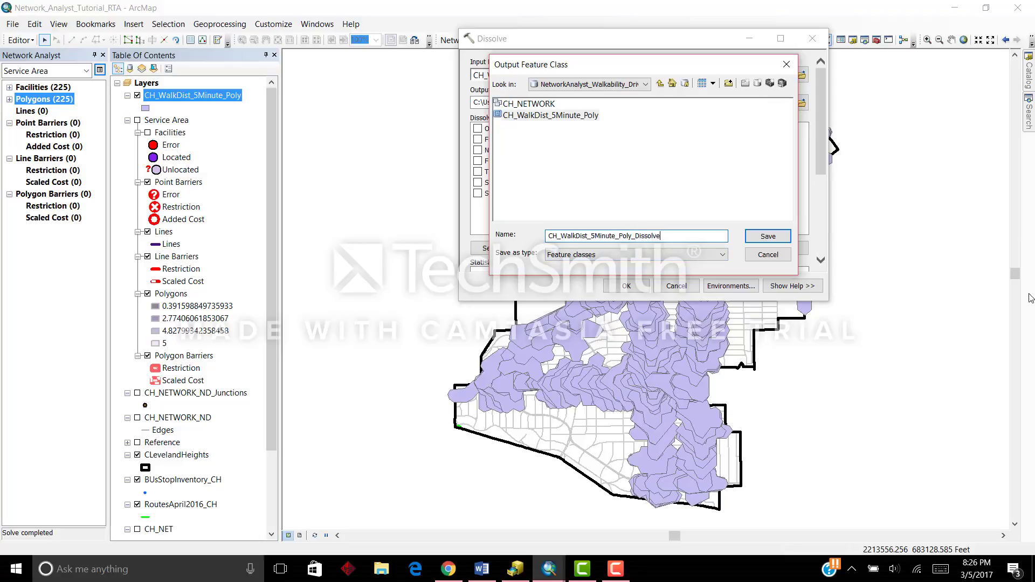
click(774, 239)
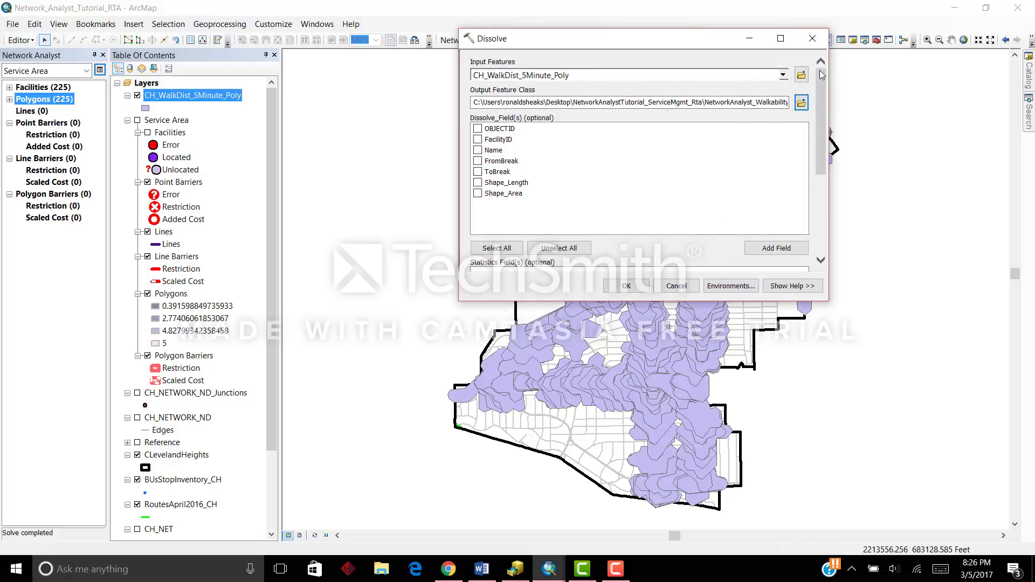
Check the remaining Dissolve settings and run the tool with no dissolve fields selected.
scroll(701, 215, down, 5)
scroll(702, 246, up, 4)
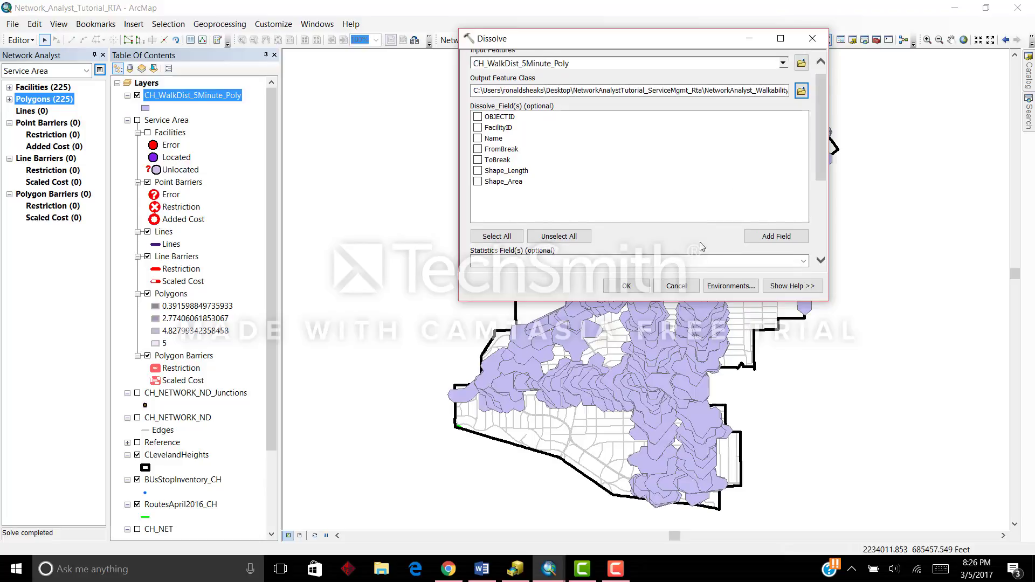
click(626, 286)
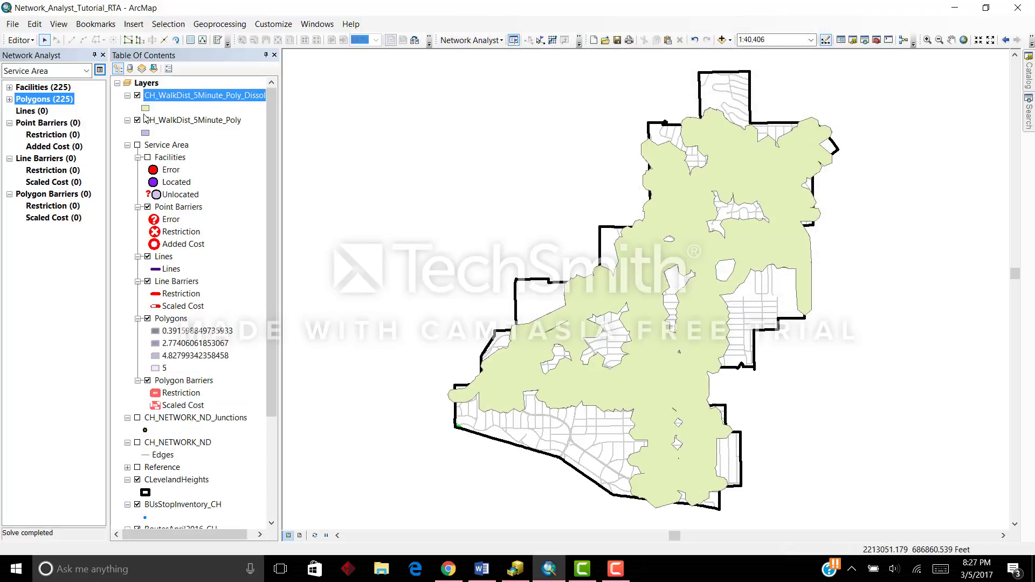
Hide the CH_WalkDist_5Minute_Poly layer and move CH_WalkDist_5Minute_Poly_Dissolve directly below RoutesApril2016_CH in the layer order.
drag(162, 96, 170, 510)
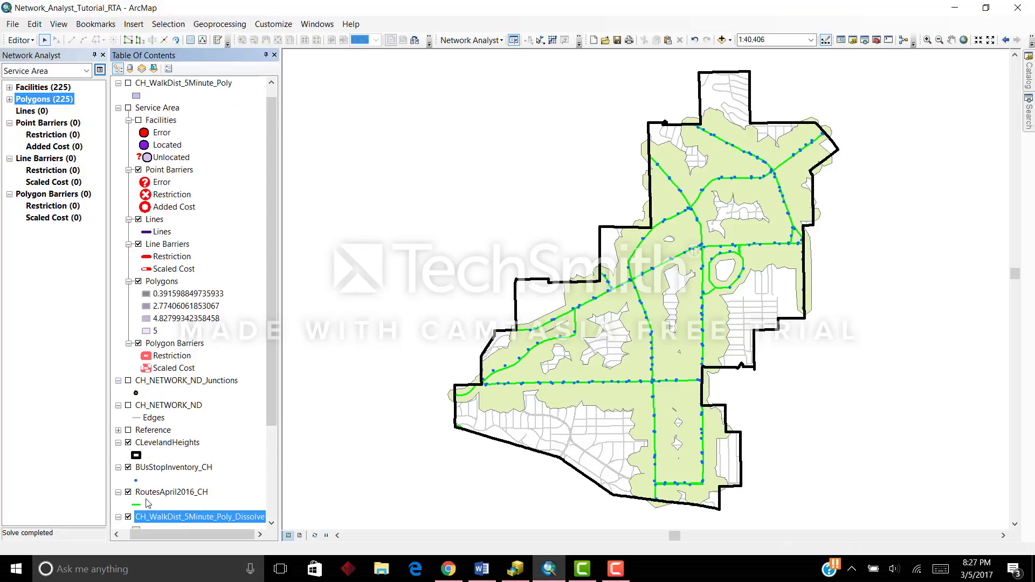
scroll(189, 453, down, 3)
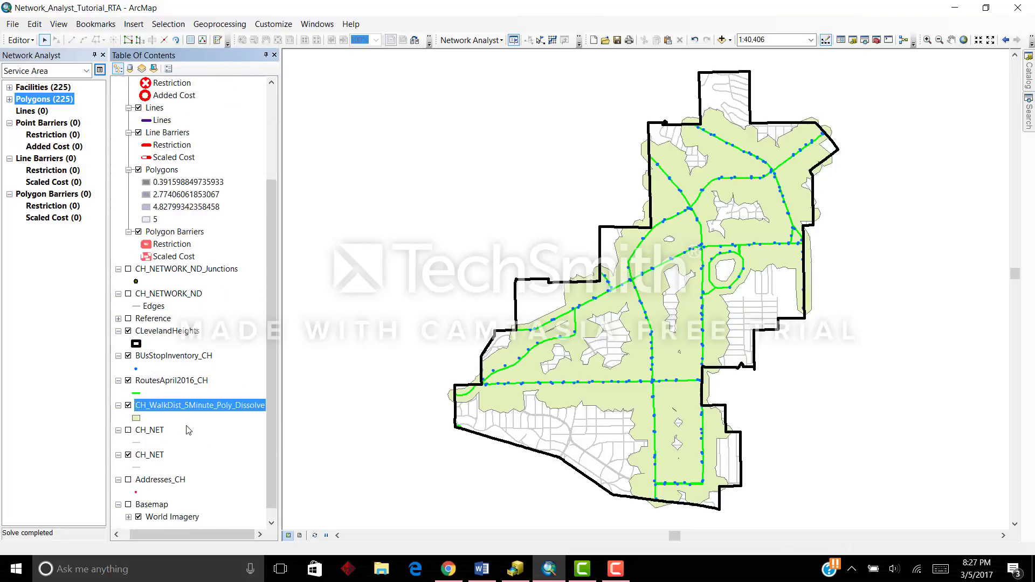
Set the display transparency of the CH_WalkDist_5Minute_Poly_Dissolve layer to 50%.
click(136, 419)
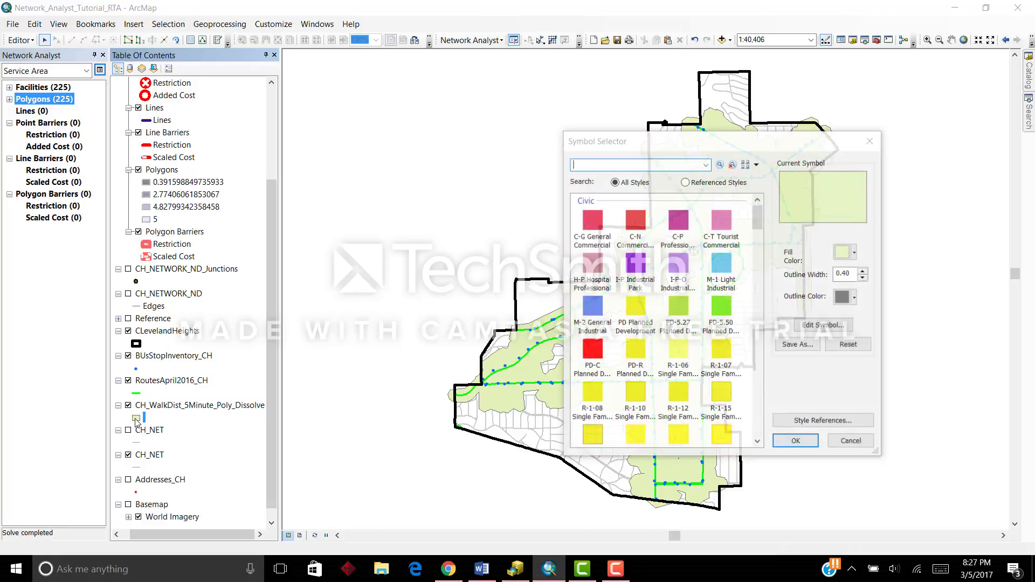
click(870, 140)
click(186, 400)
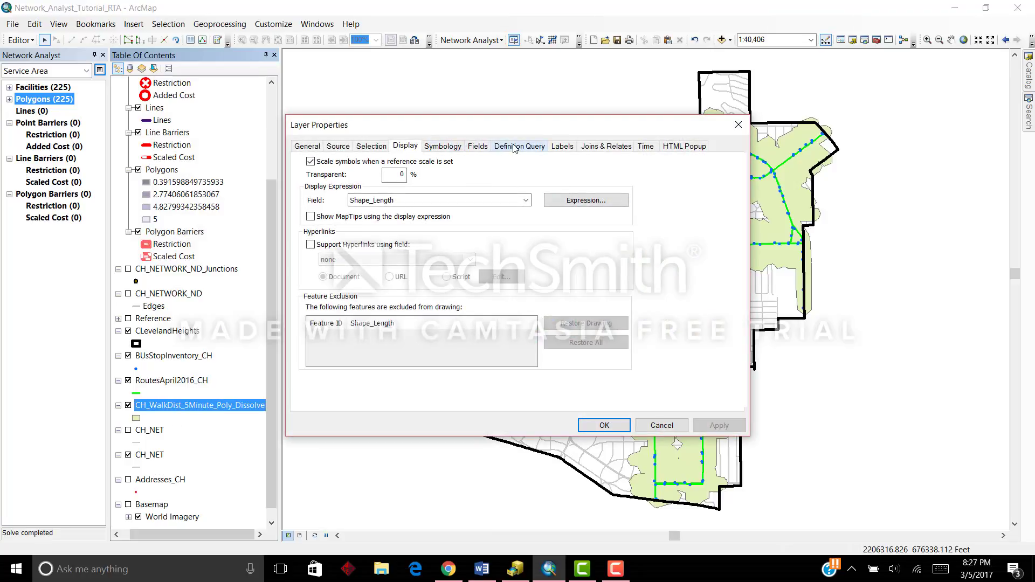
click(443, 147)
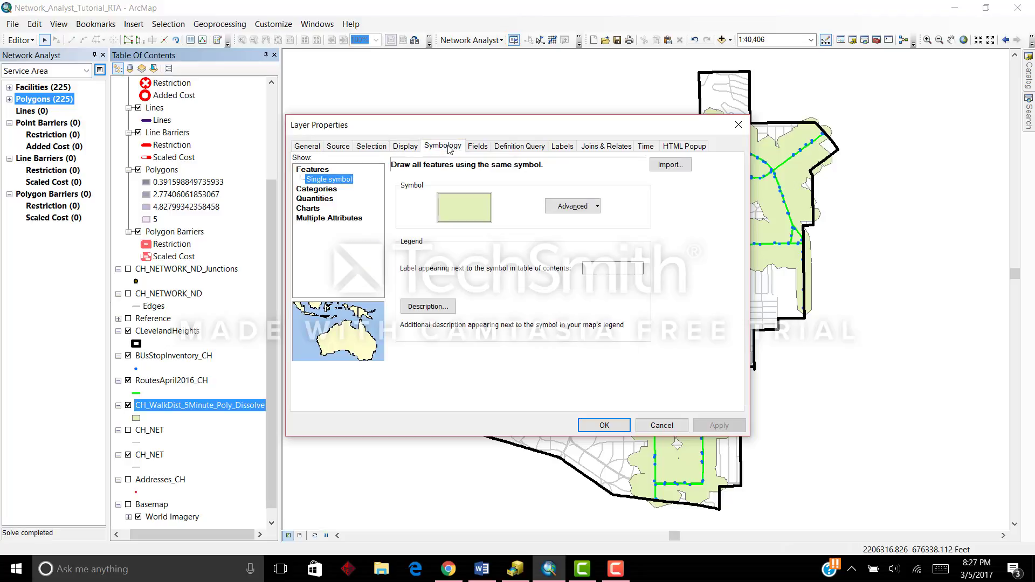
click(344, 147)
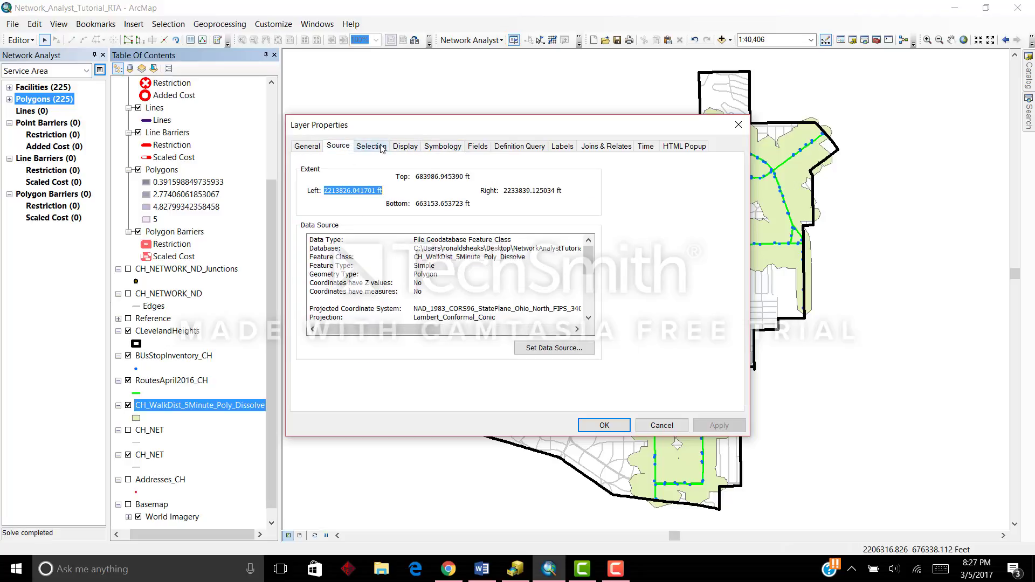
click(406, 146)
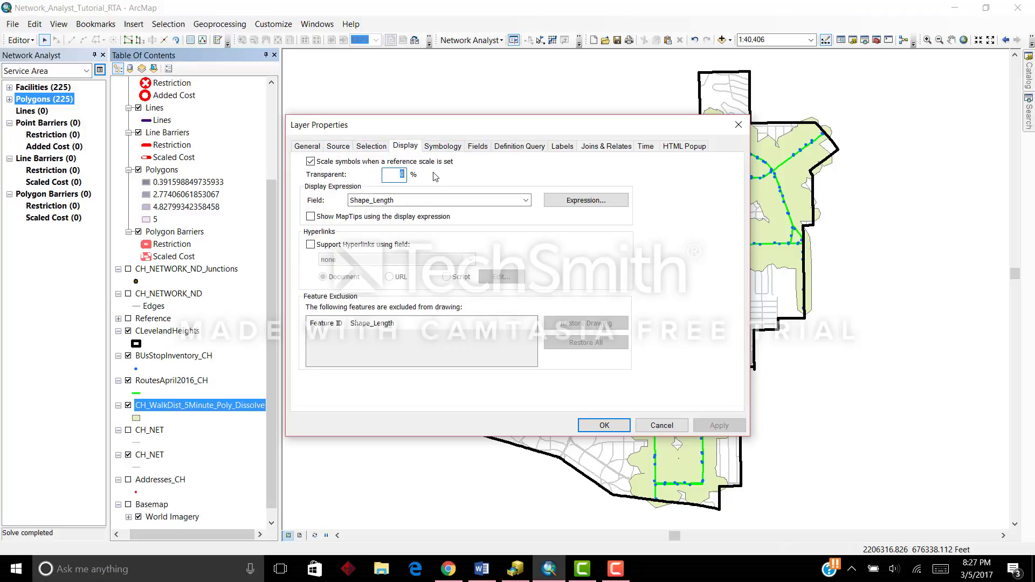
text(50)
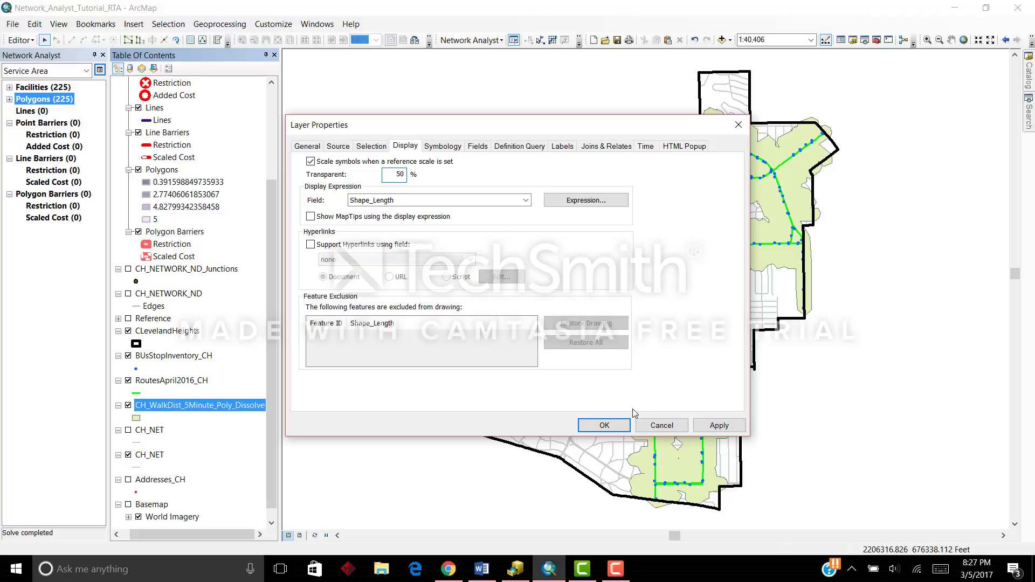
click(605, 425)
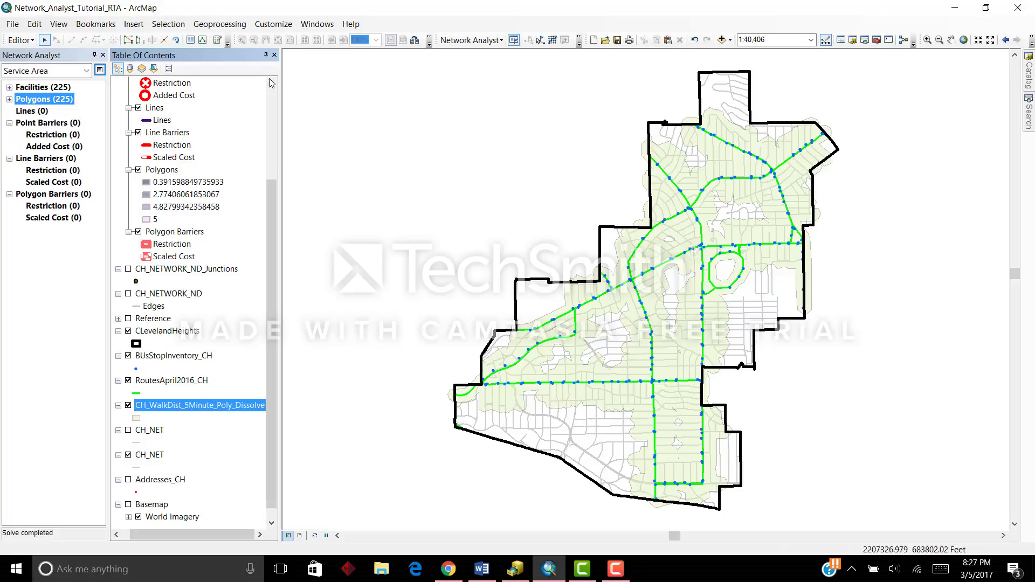
Turn on the Basemap layer to show World Imagery beneath the walking service area.
scroll(264, 277, down, 1)
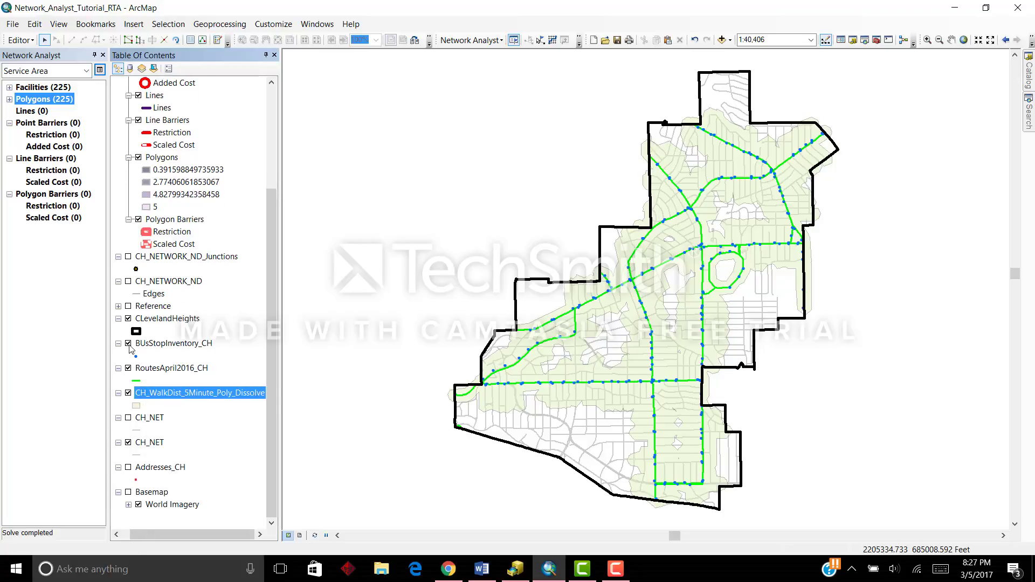
click(129, 492)
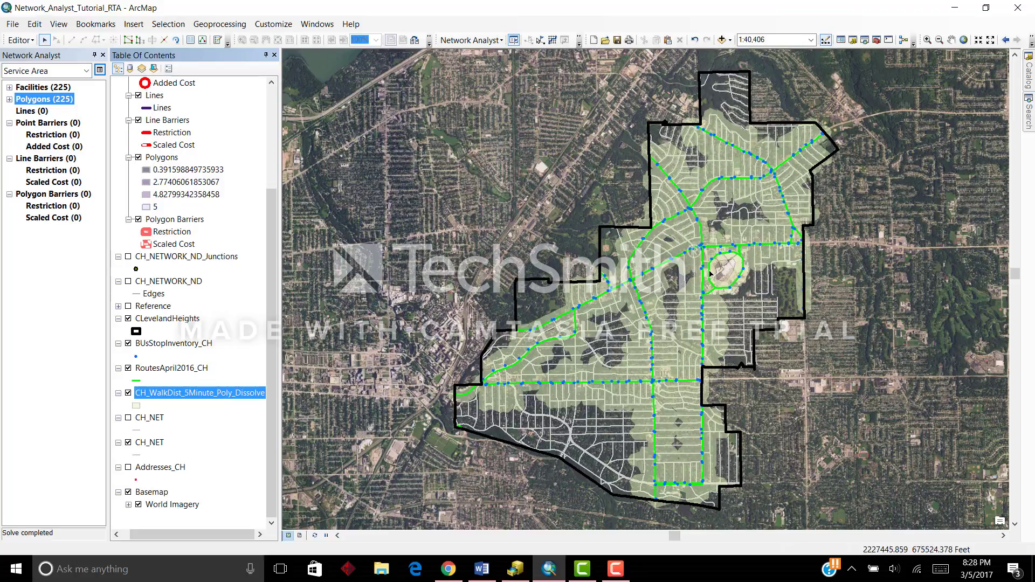
mouse_move(625, 576)
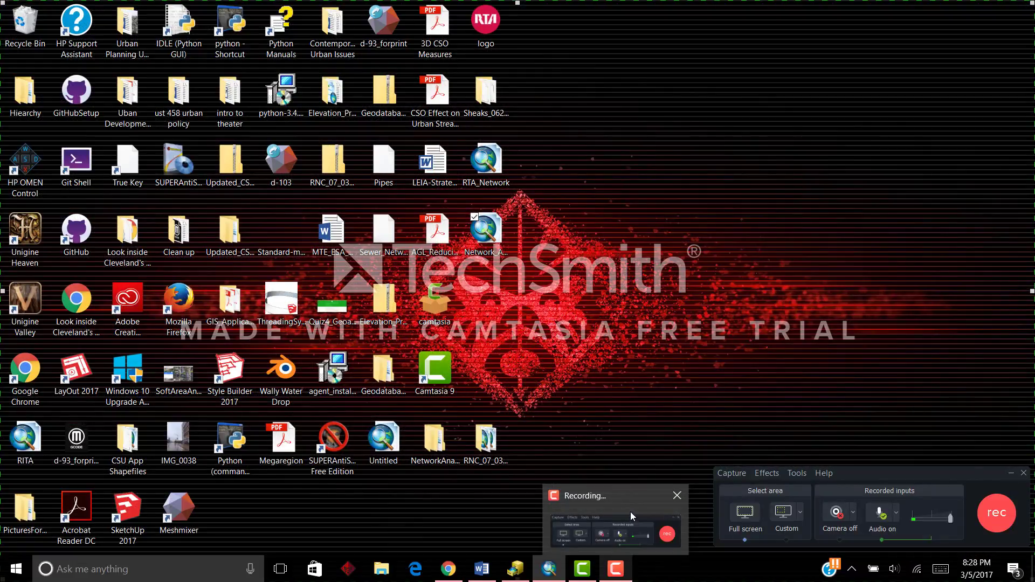
click(629, 512)
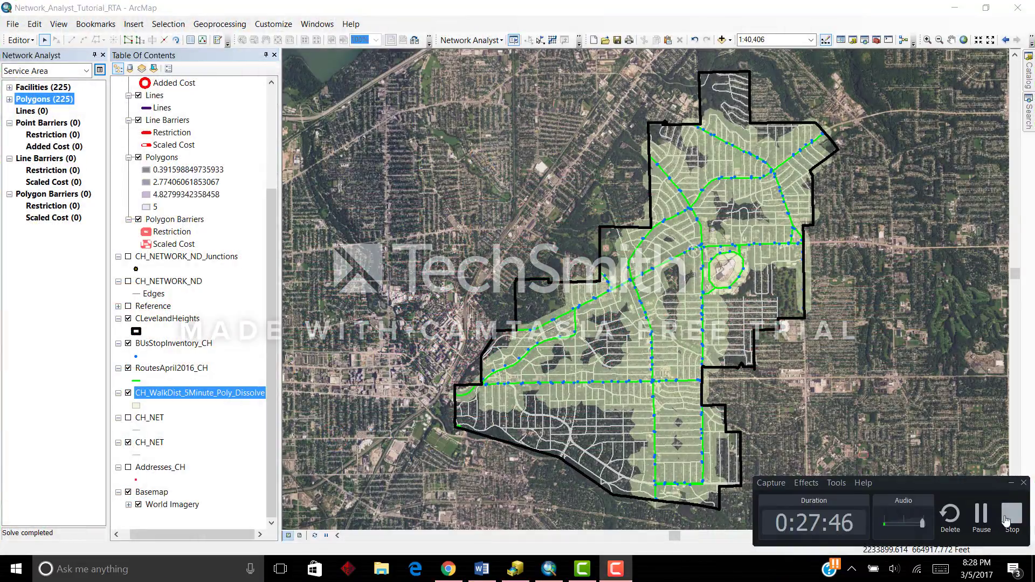